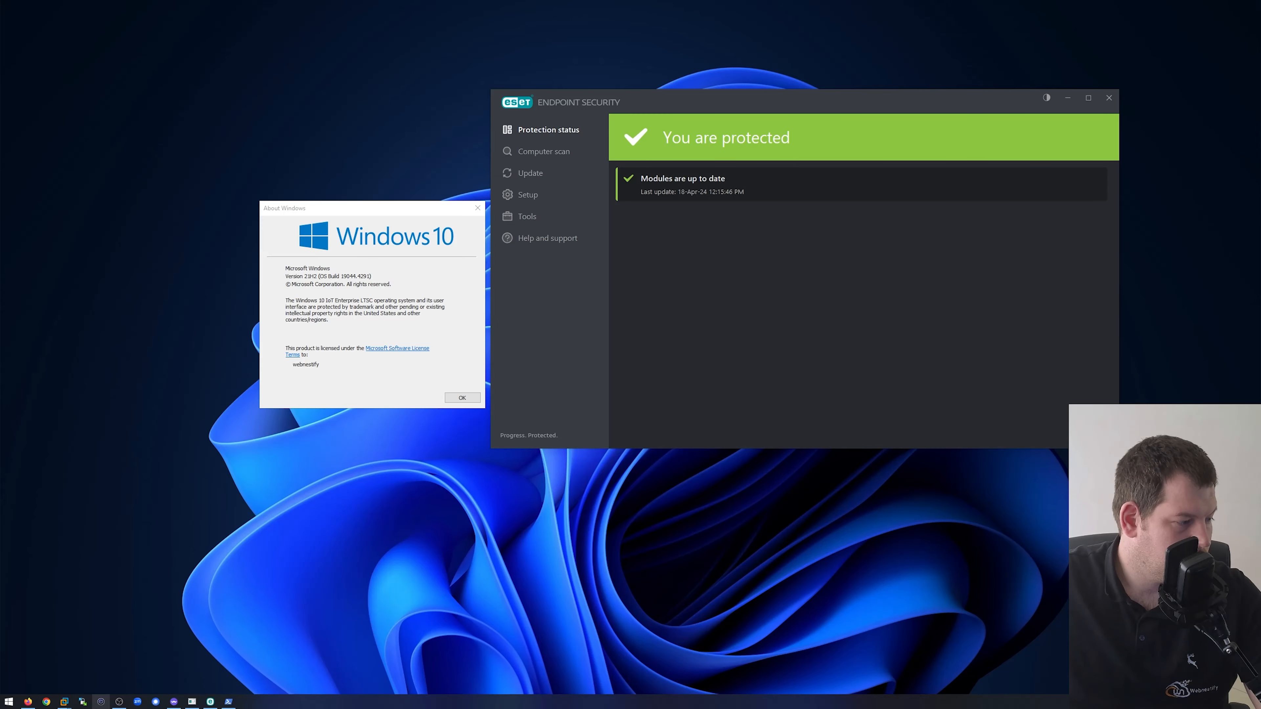
- Switch to Firefox and review the Minisforum mini PC page and the YubiKey 5 Nano, 5C NFC and 5C FIPS product pages
left_click(25, 702)
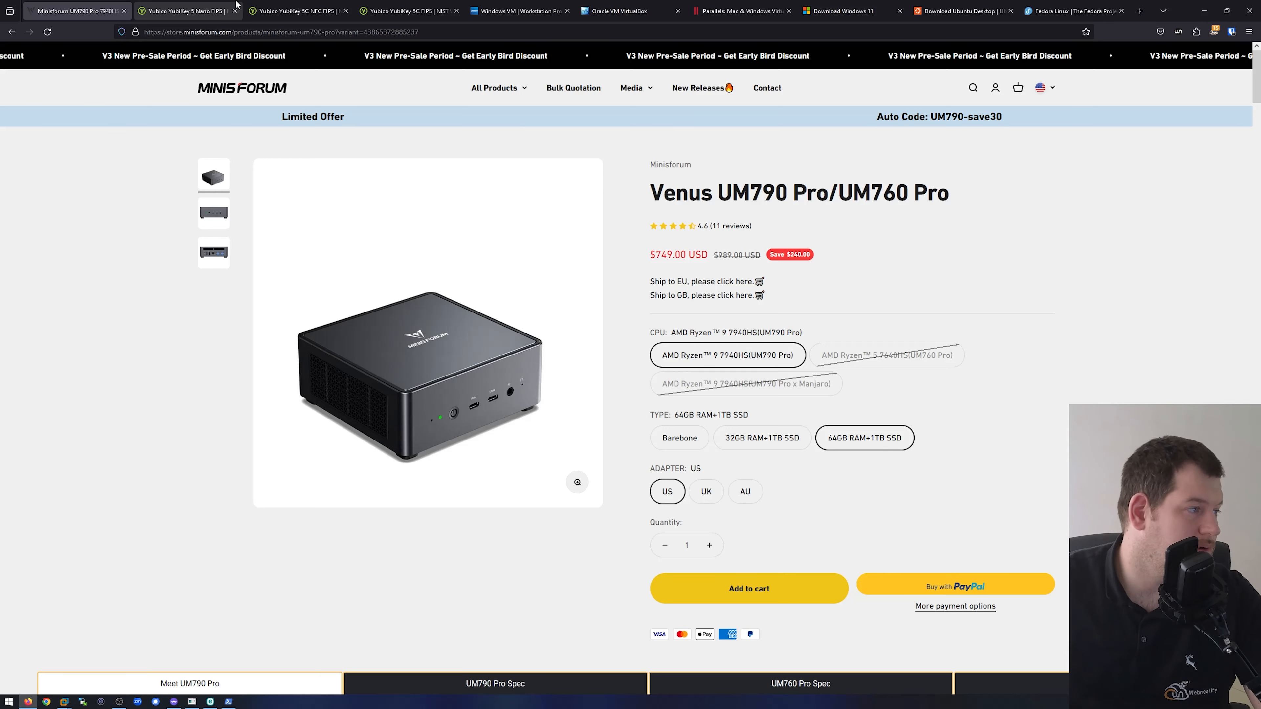
left_click(202, 15)
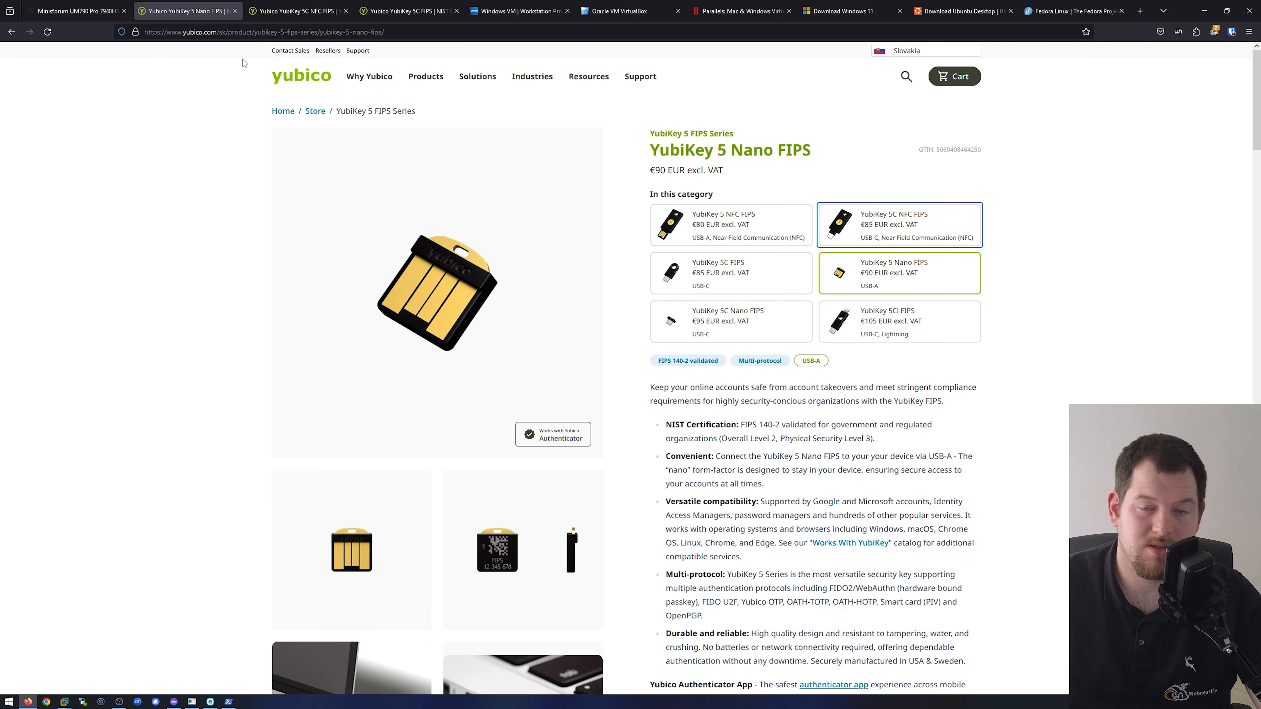
scroll(244, 63, "down", 10)
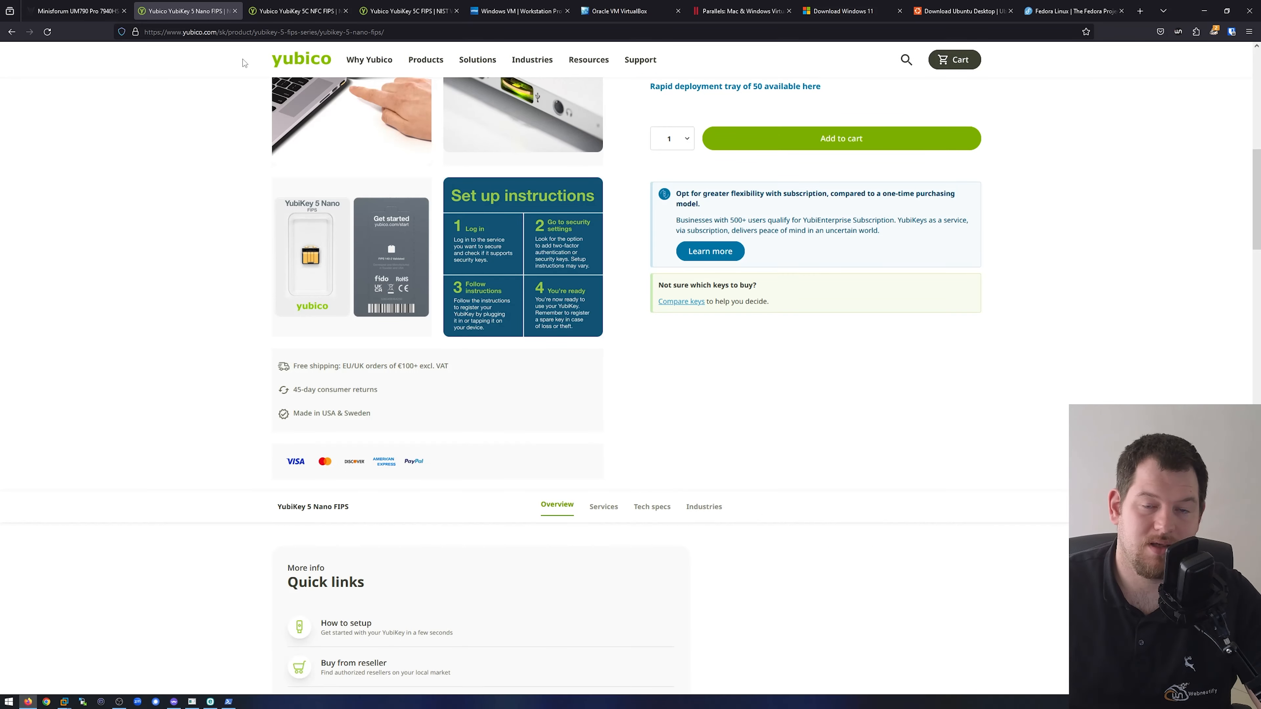
scroll(496, 178, "up", 10)
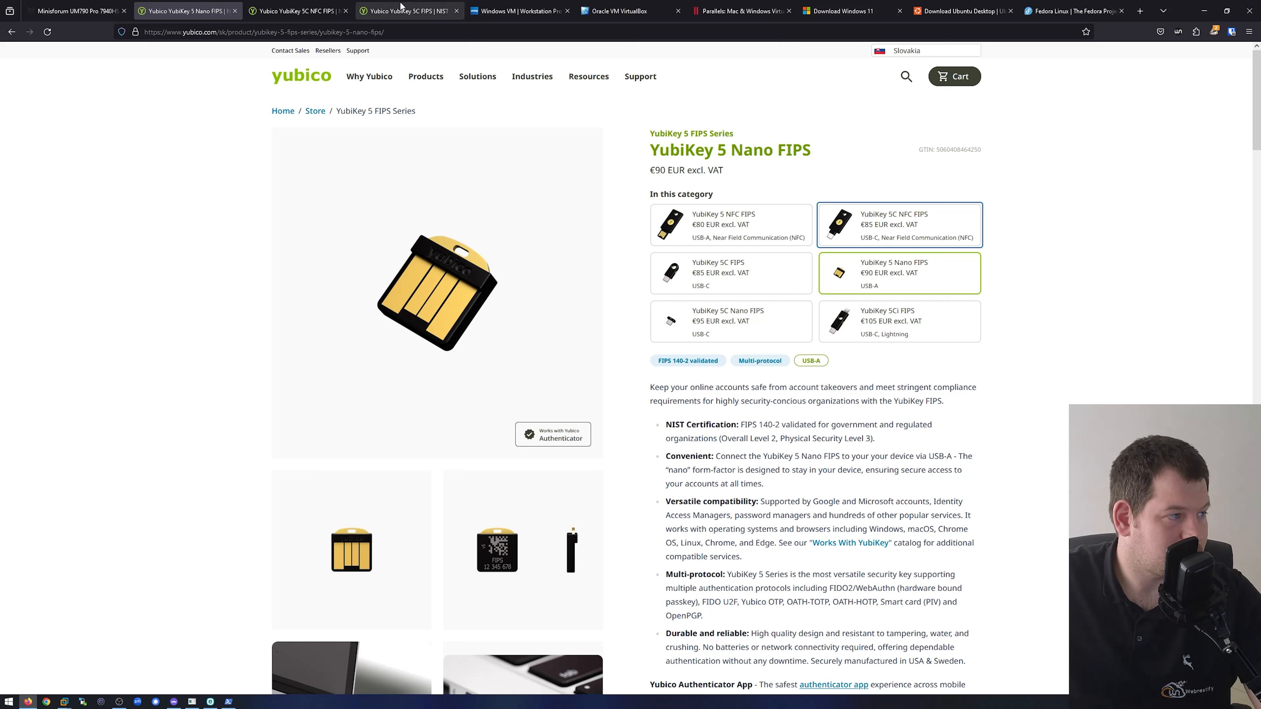
left_click(298, 11)
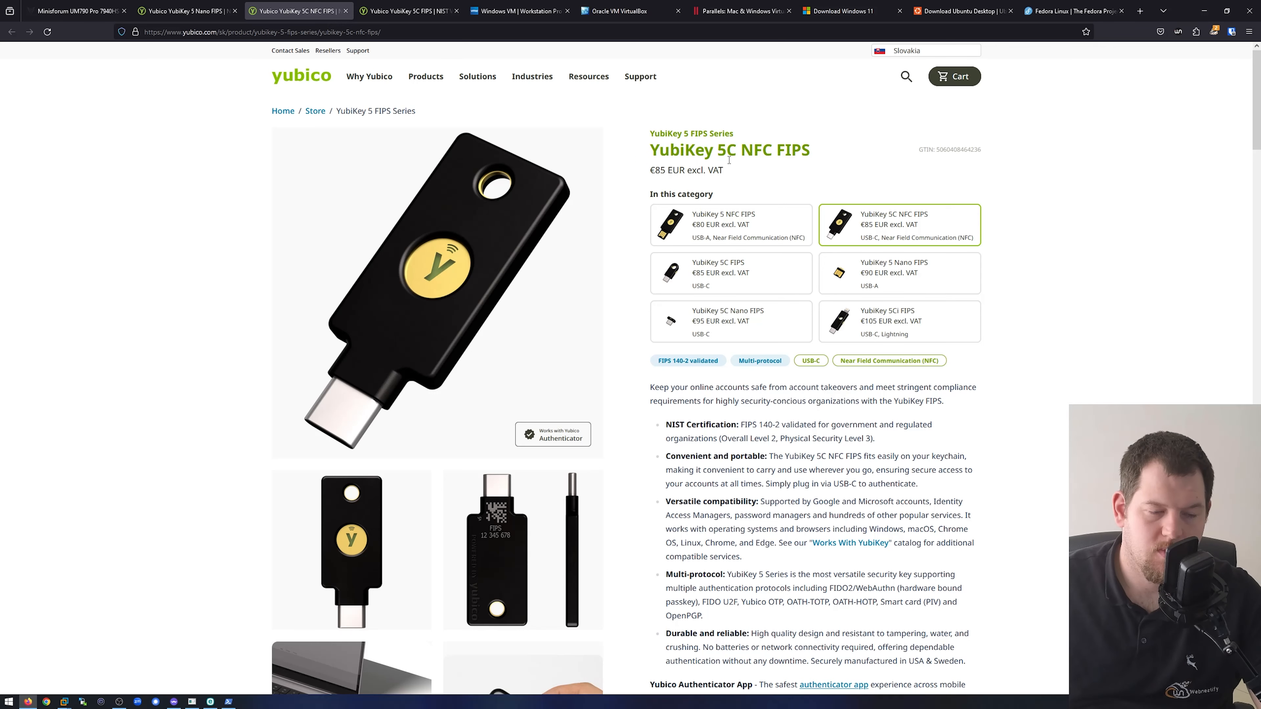
key("ctrl+Tab")
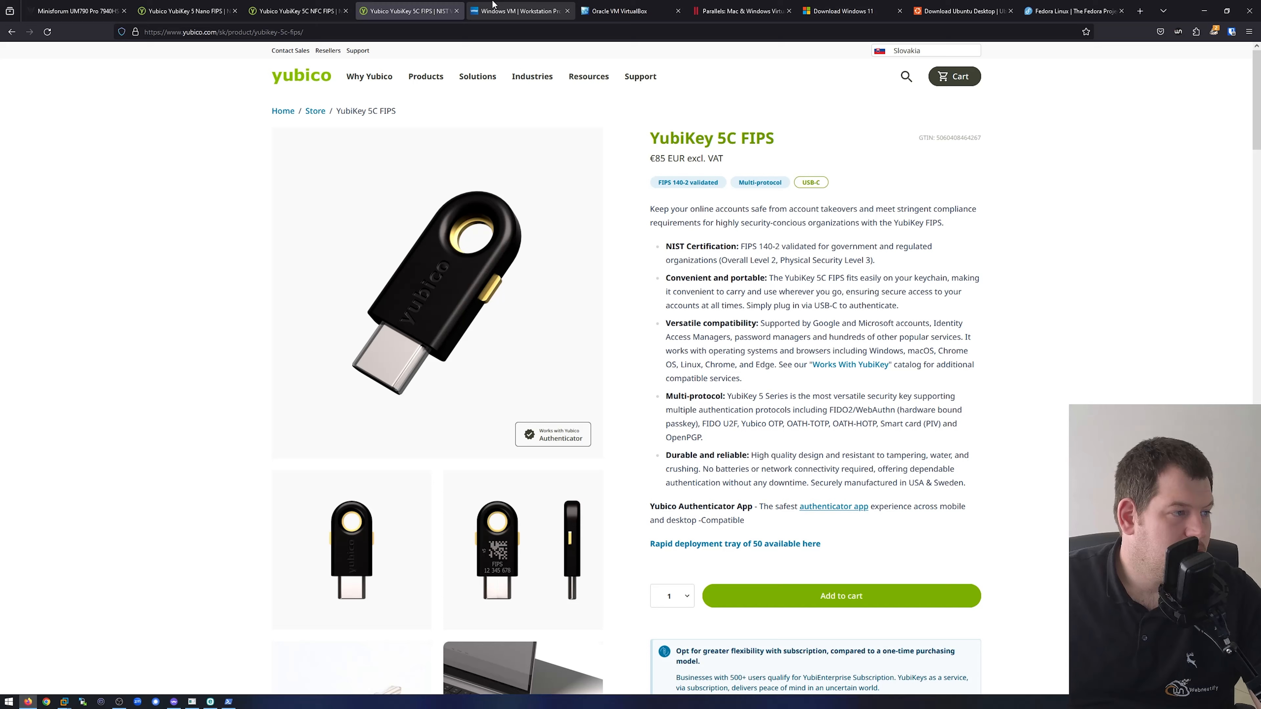
- Review the VMware Workstation Pro, Oracle VirtualBox and Parallels web pages as virtualization options
left_click(520, 11)
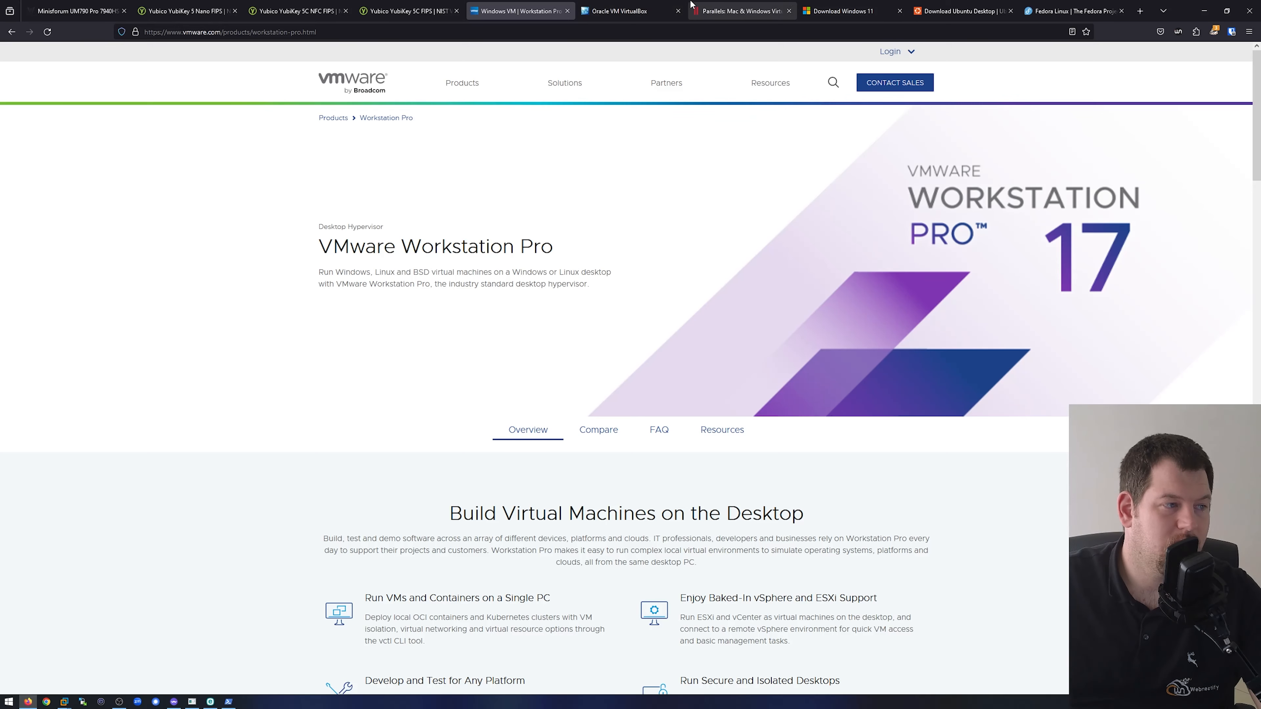
left_click(621, 11)
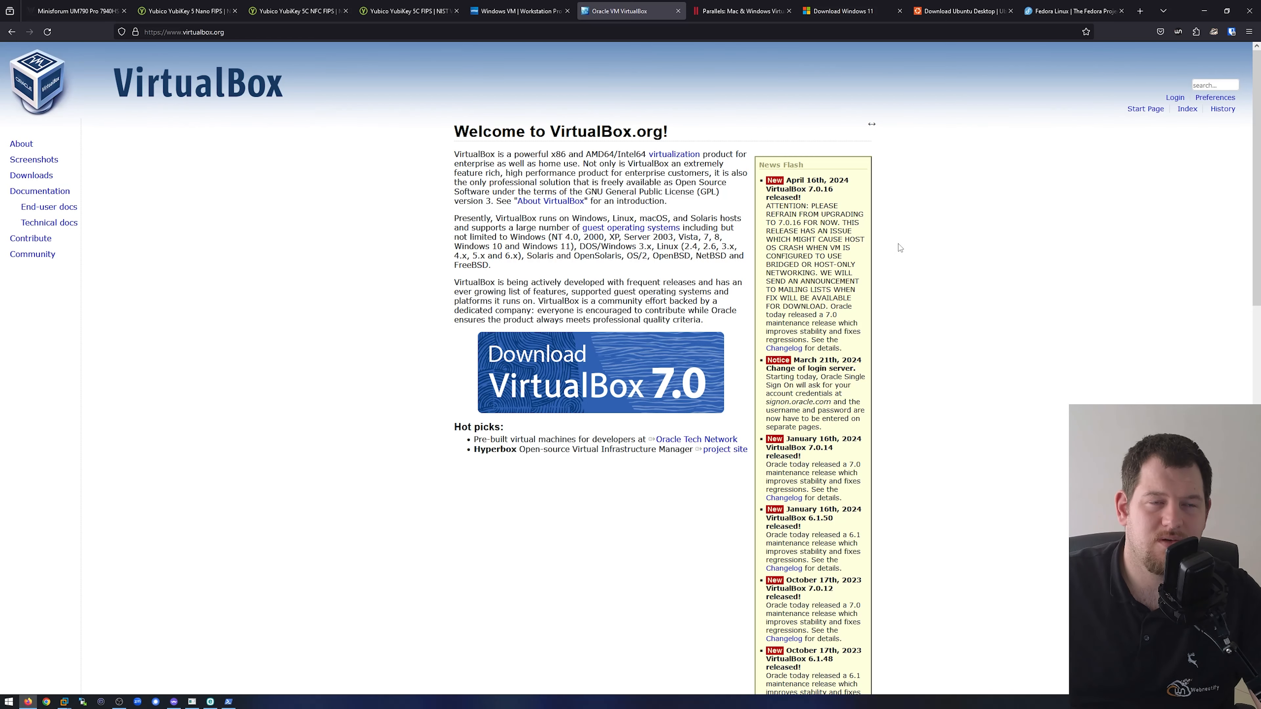
left_click(767, 11)
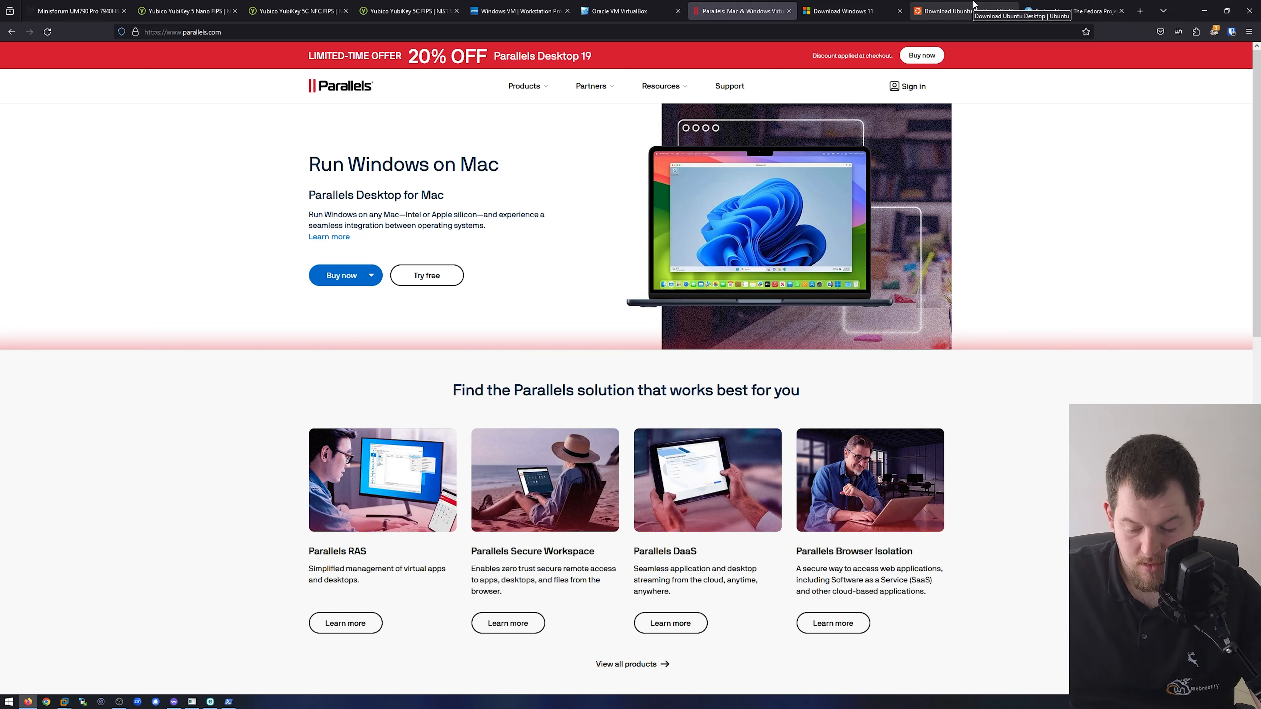
- Review the Windows 11 and Ubuntu Desktop download pages and the Fedora Linux home page
left_click(843, 6)
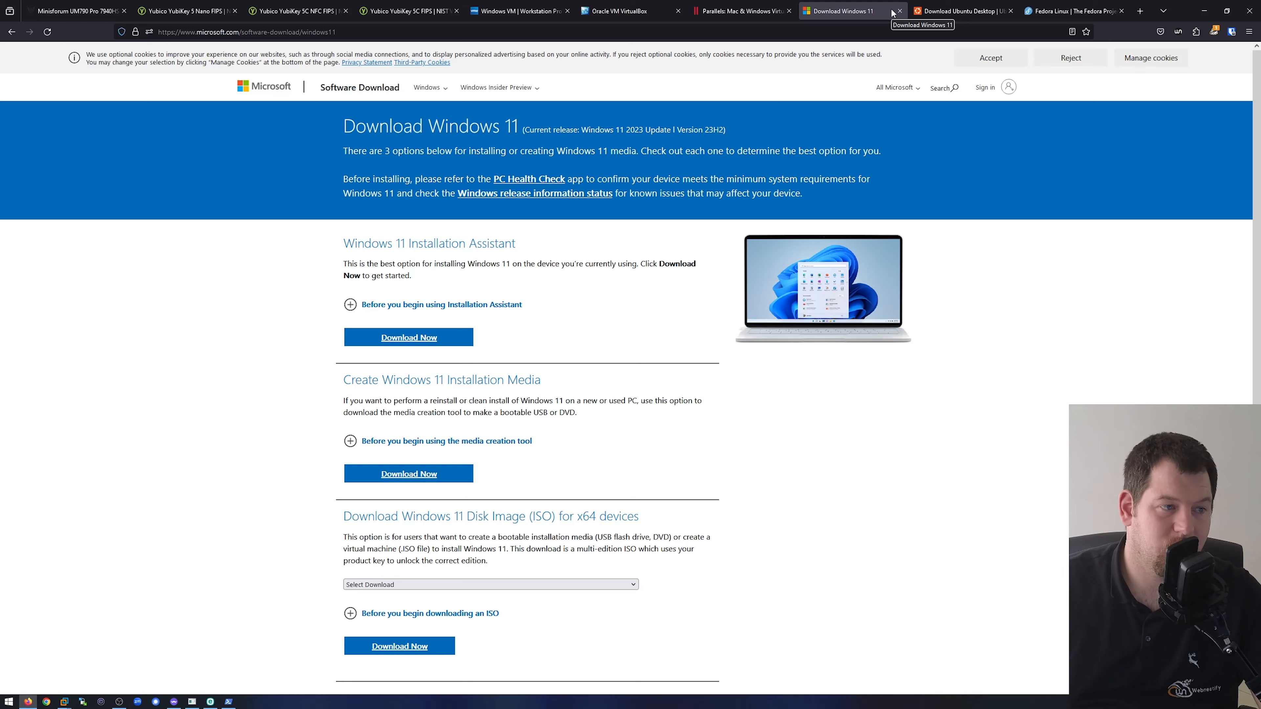
left_click(958, 11)
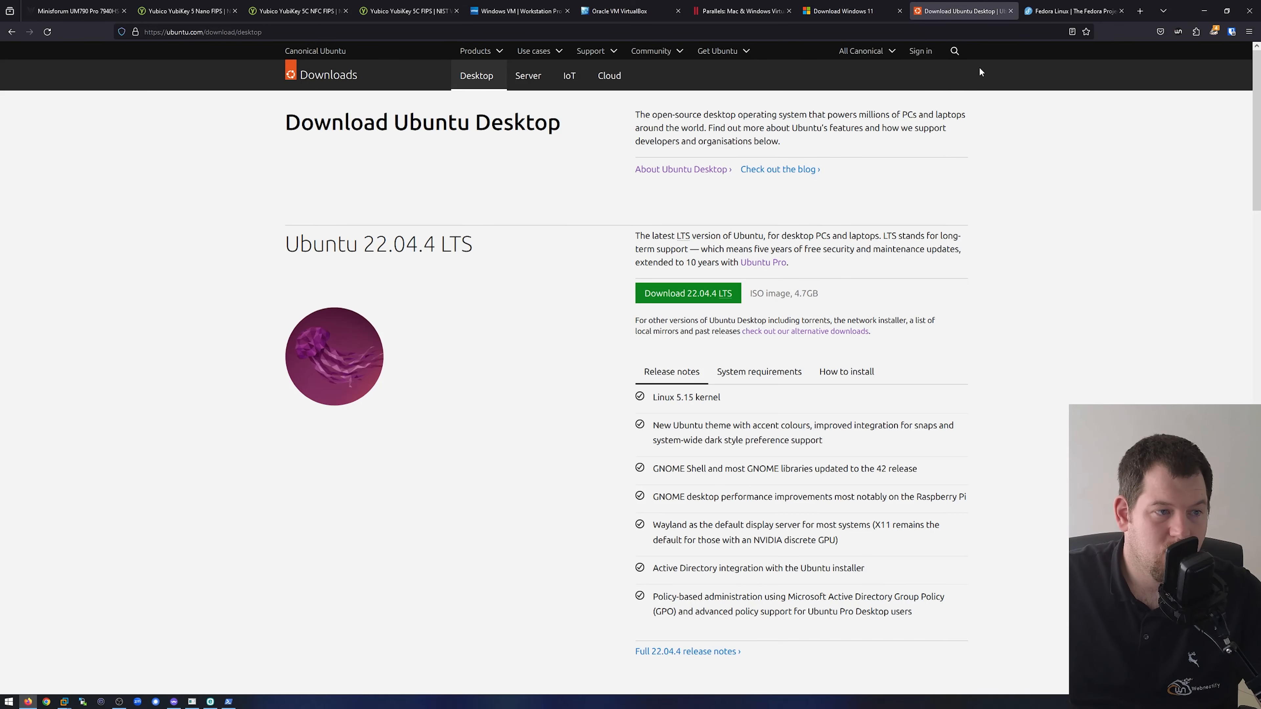
left_click(1074, 12)
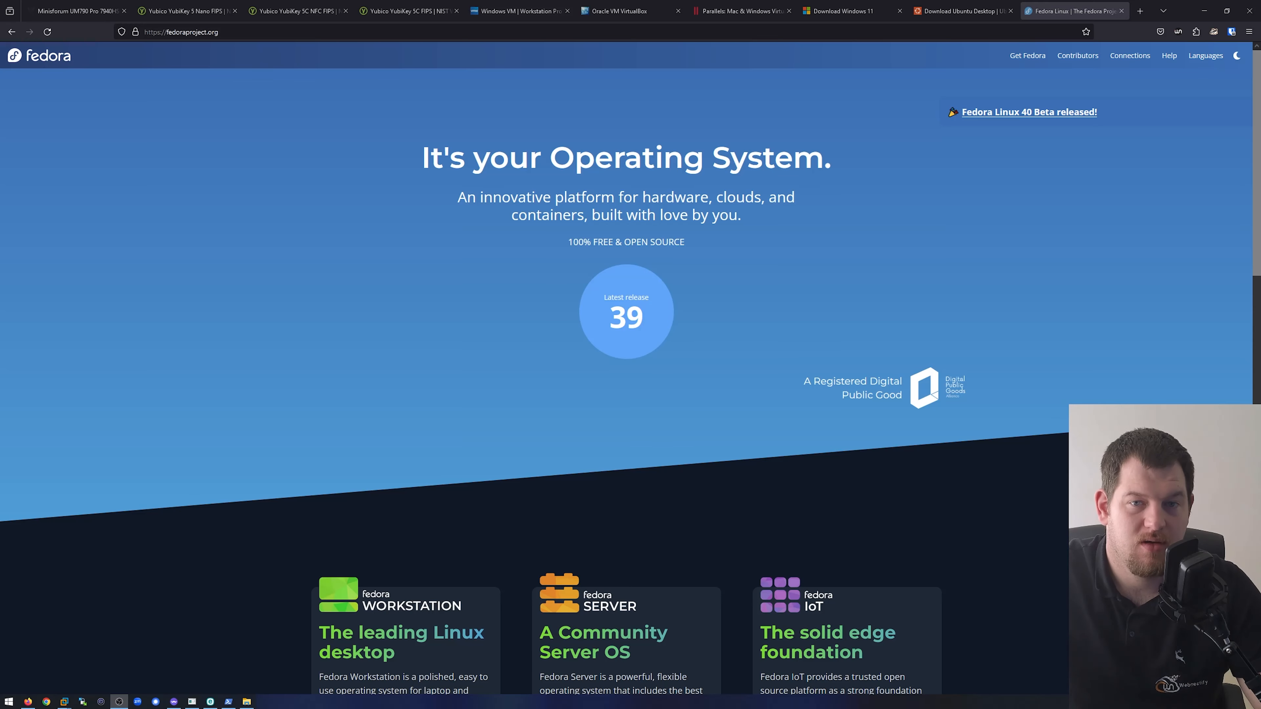
- Return to the VMware Workstation Pro web page and switch to the VMware Workstation application
left_click(508, 7)
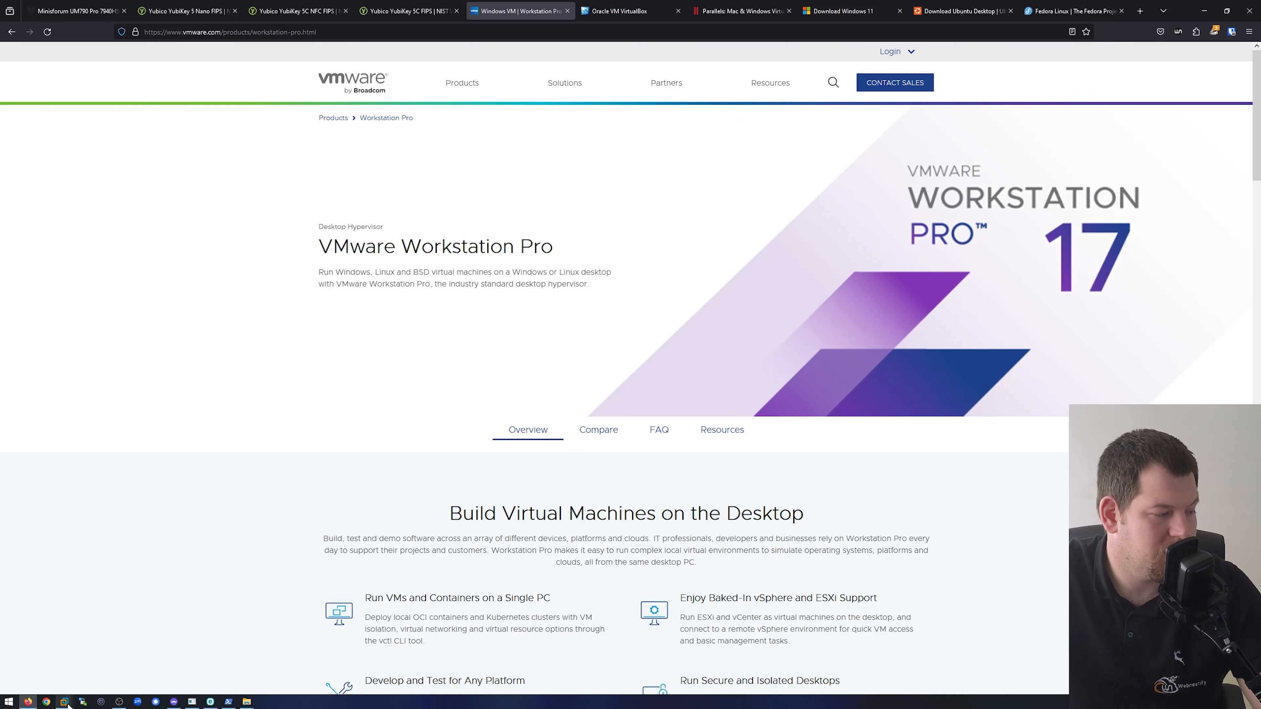
mouse_move(64, 701)
left_click(98, 657)
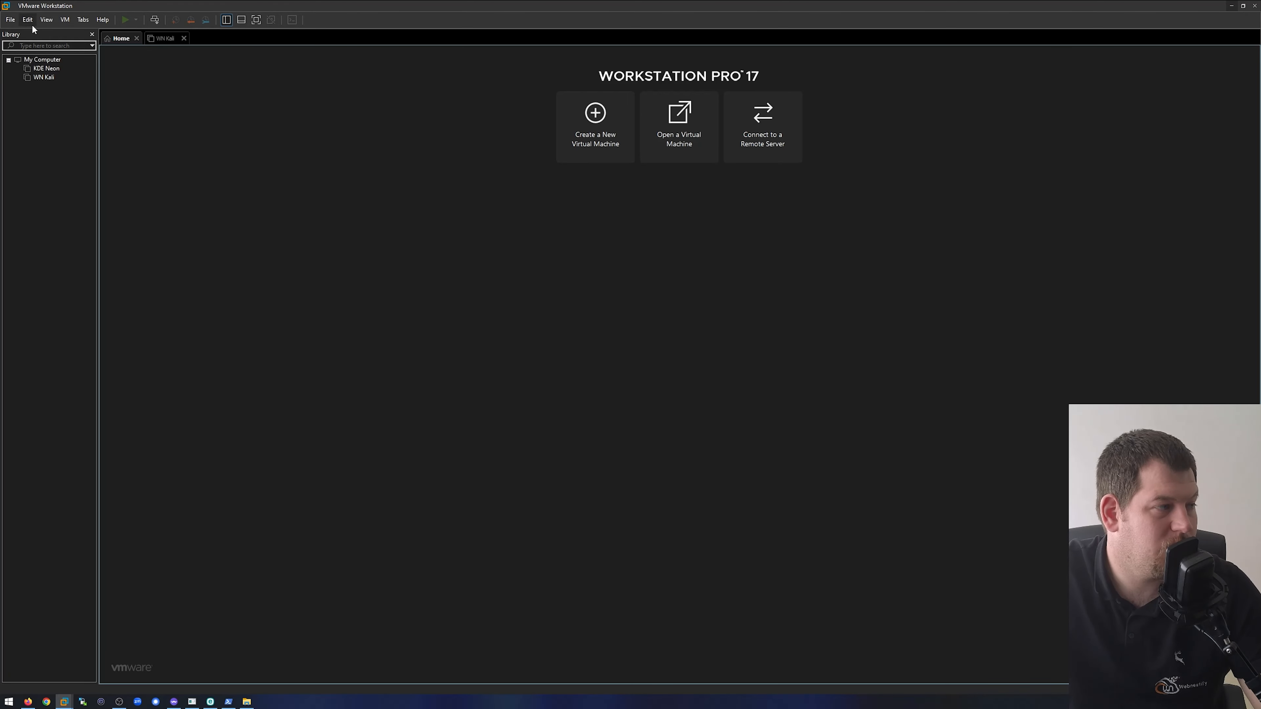
- Review the Workspace, Display, Updates, Memory and Devices preferences of VMware Workstation, then close the preferences
left_click(14, 23)
mouse_move(27, 20)
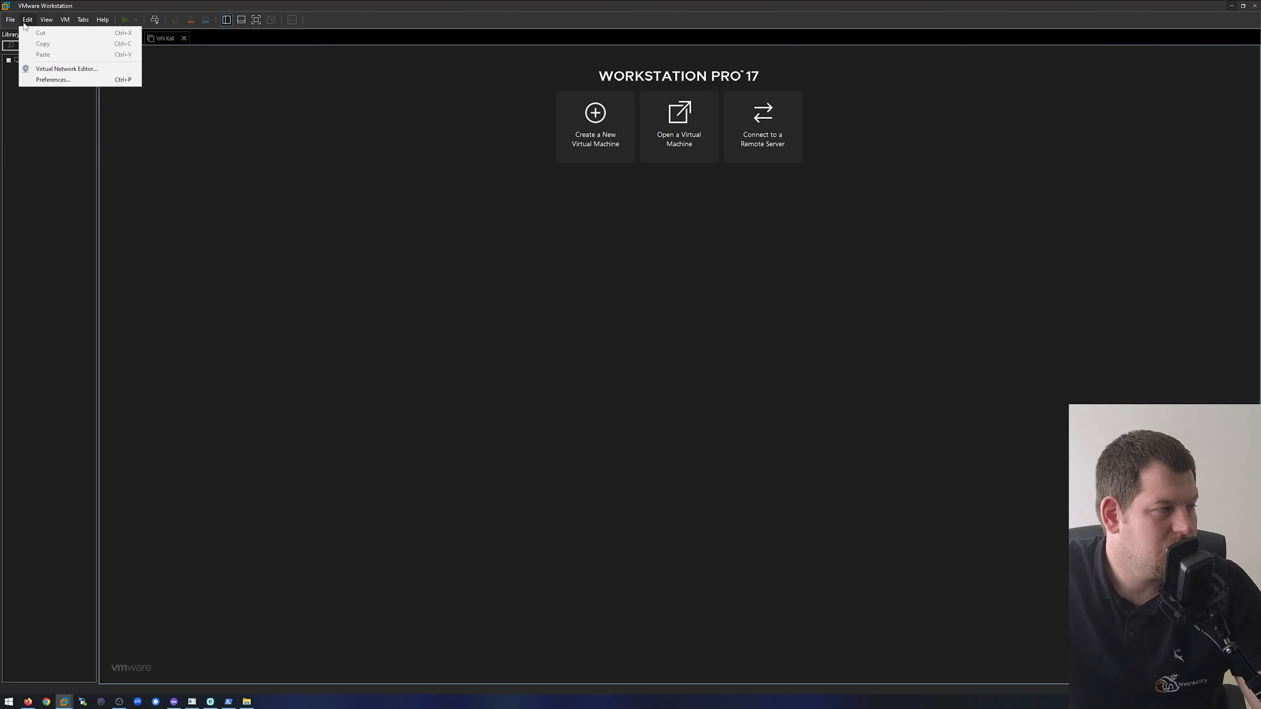
left_click(61, 77)
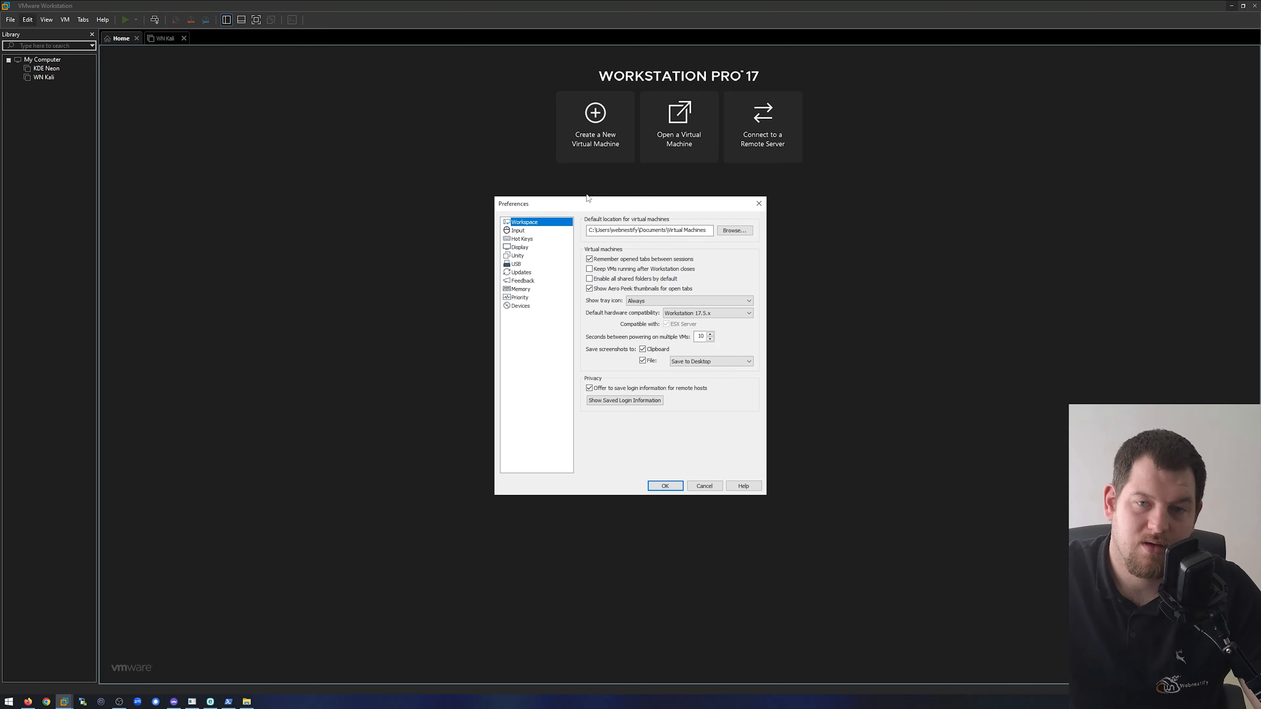
left_click(533, 248)
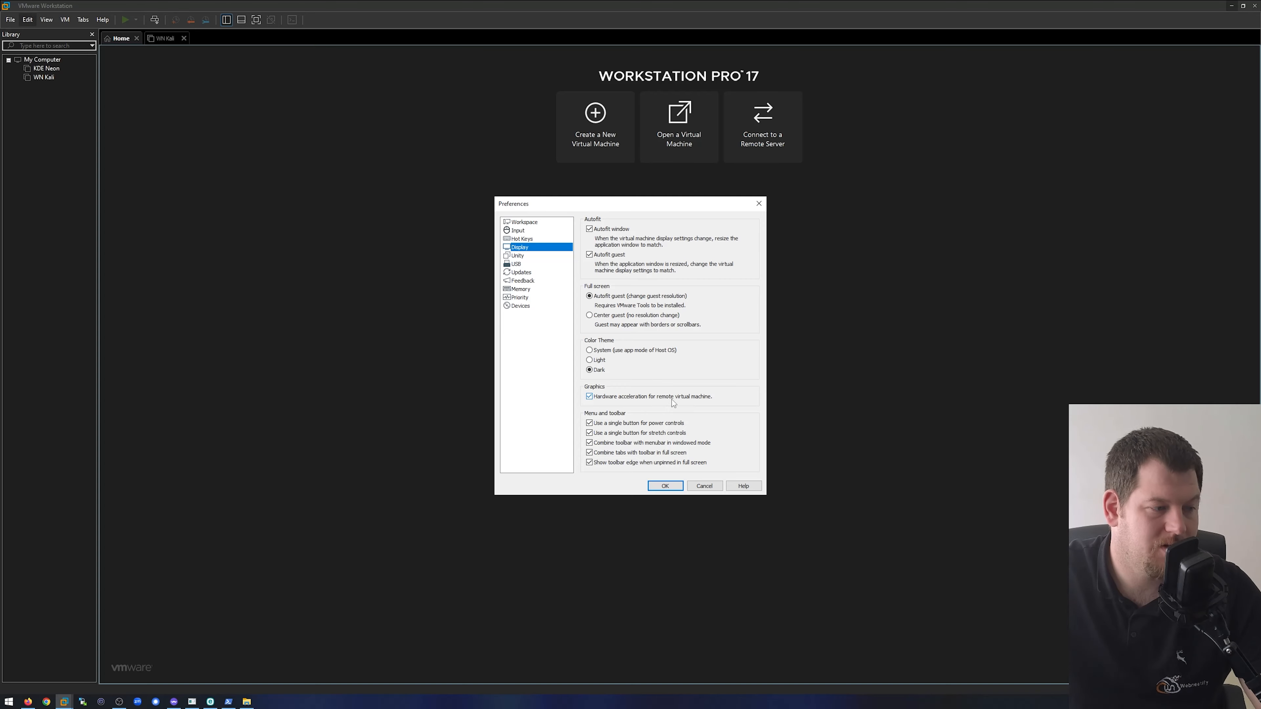
left_click(531, 275)
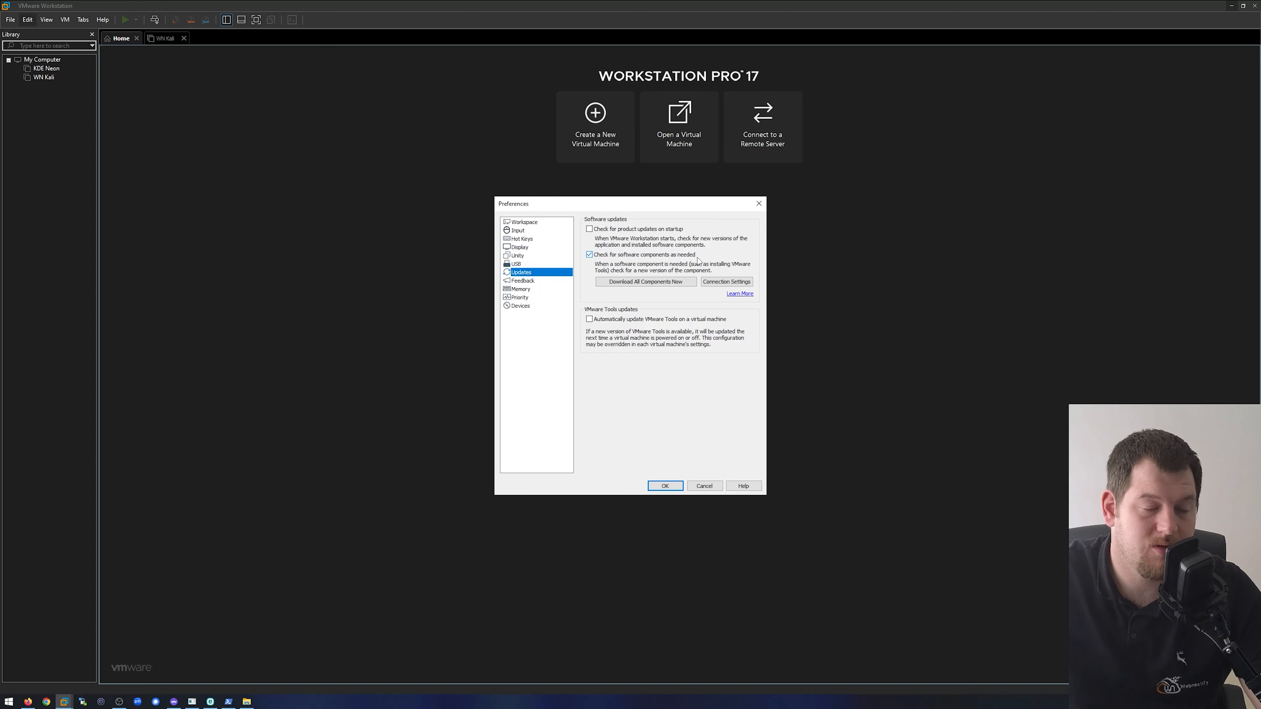
left_click(523, 290)
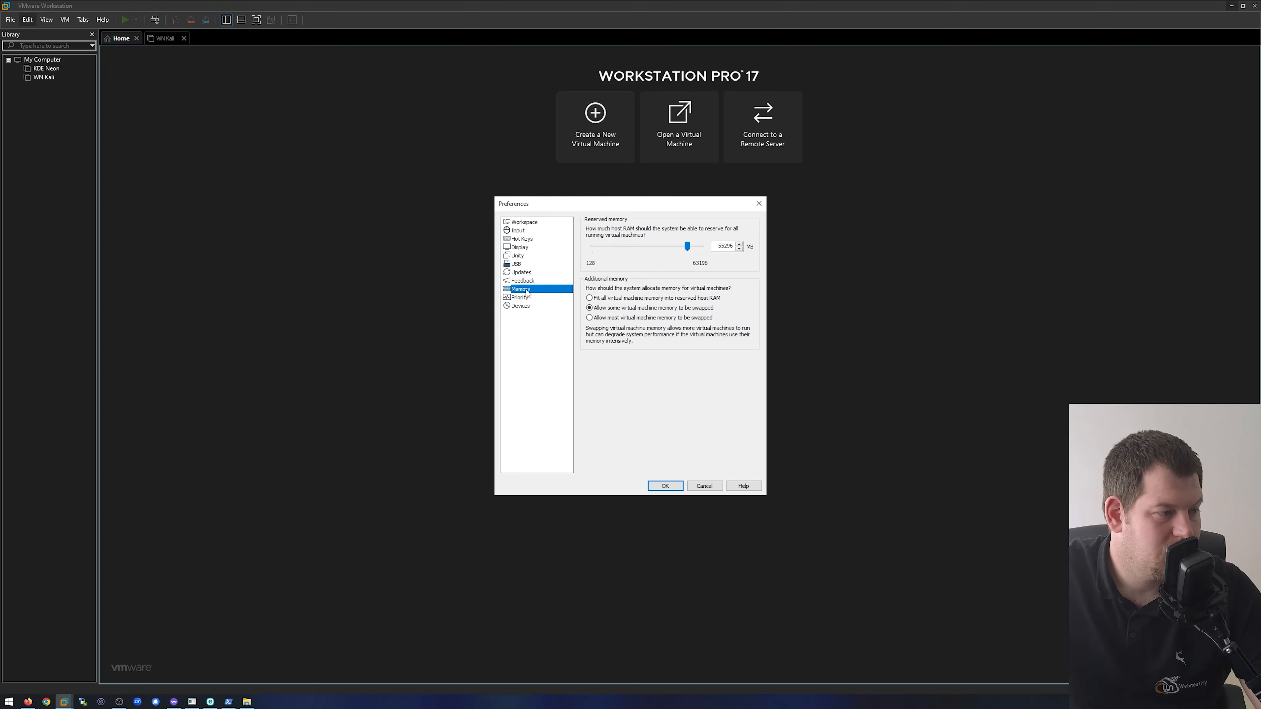
left_click(530, 306)
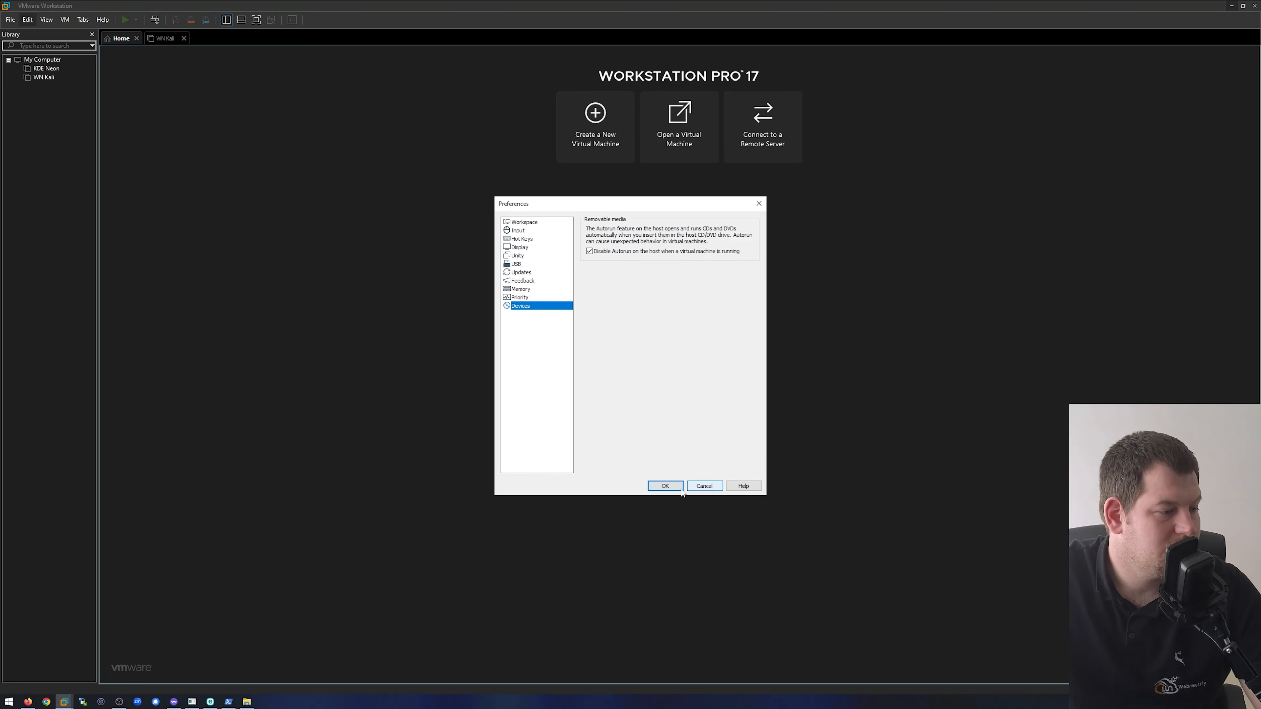
left_click(665, 486)
left_click(66, 20)
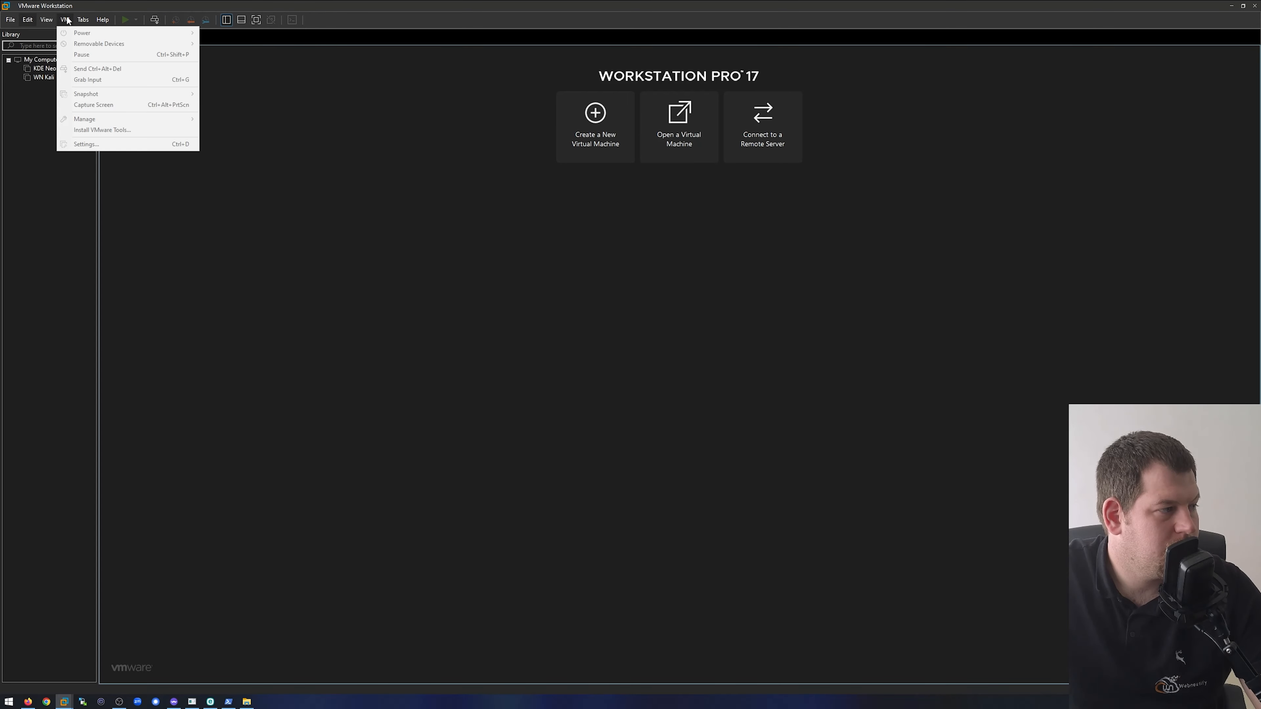
mouse_move(53, 18)
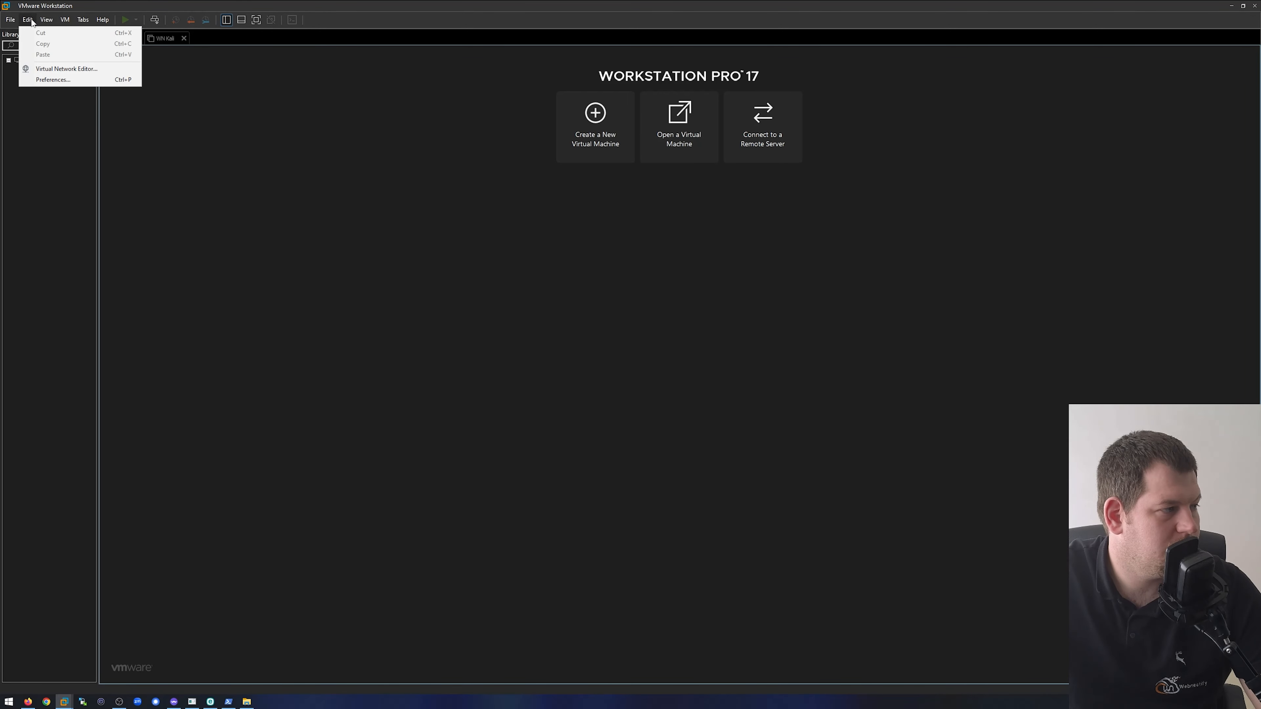
left_click(9, 20)
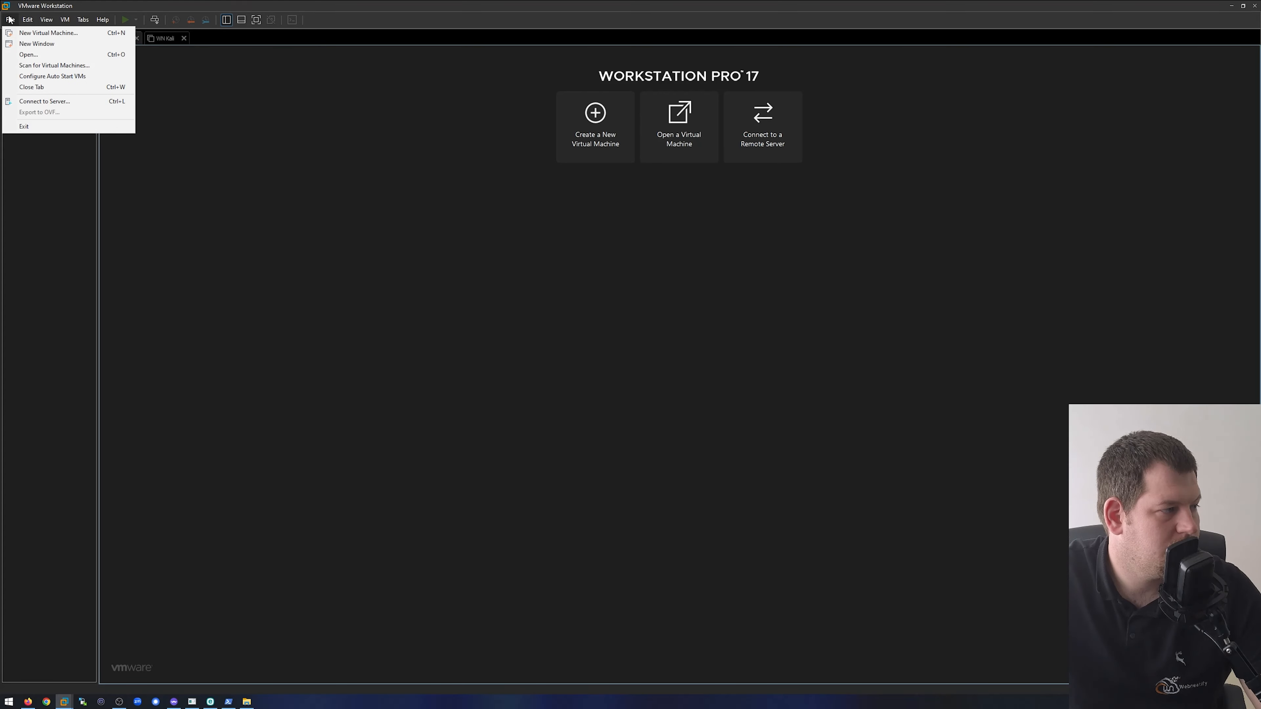
left_click(22, 211)
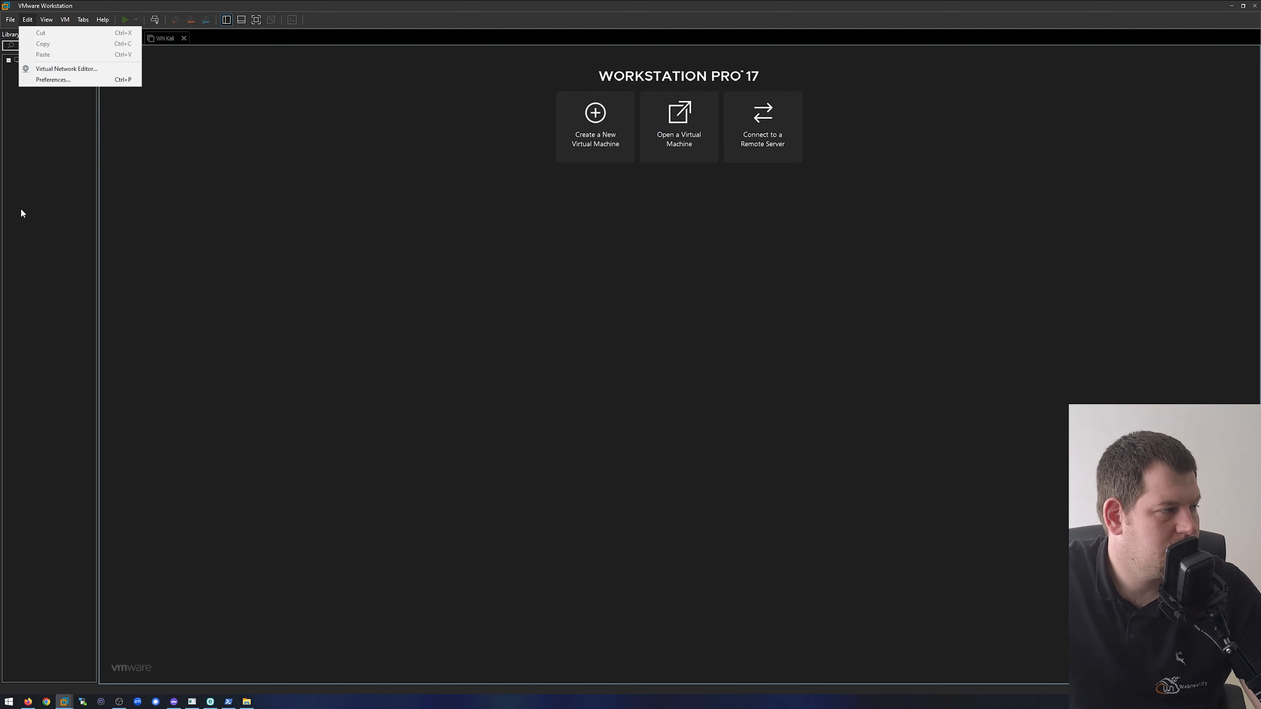
left_click(8, 19)
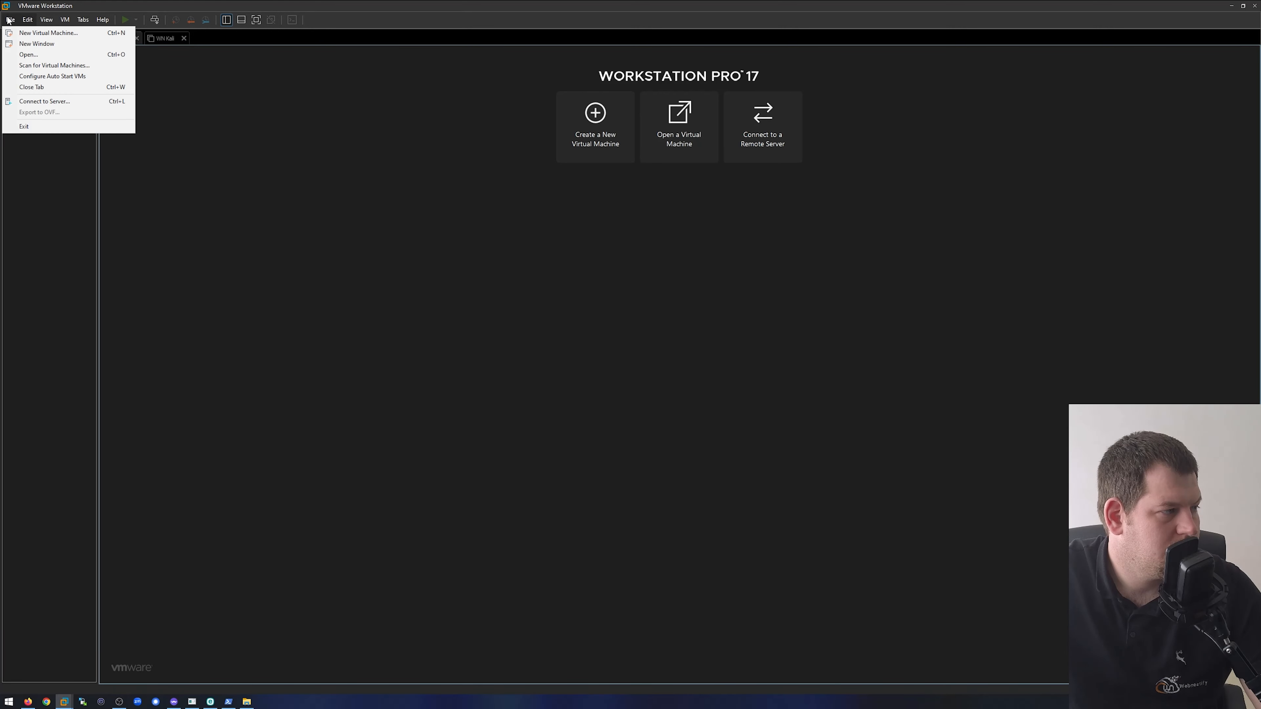
left_click(48, 175)
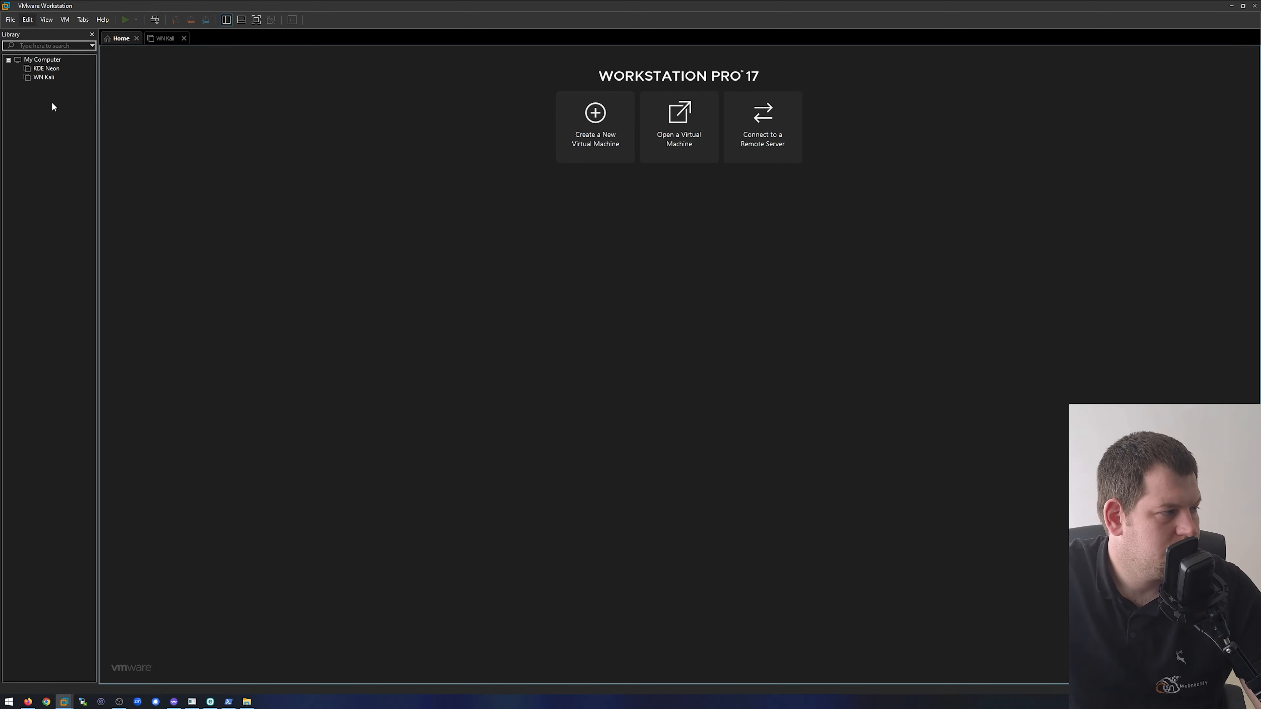
- Open the KDE Neon virtual machine from the library to view its device summary
left_click(46, 69)
double_click(48, 70)
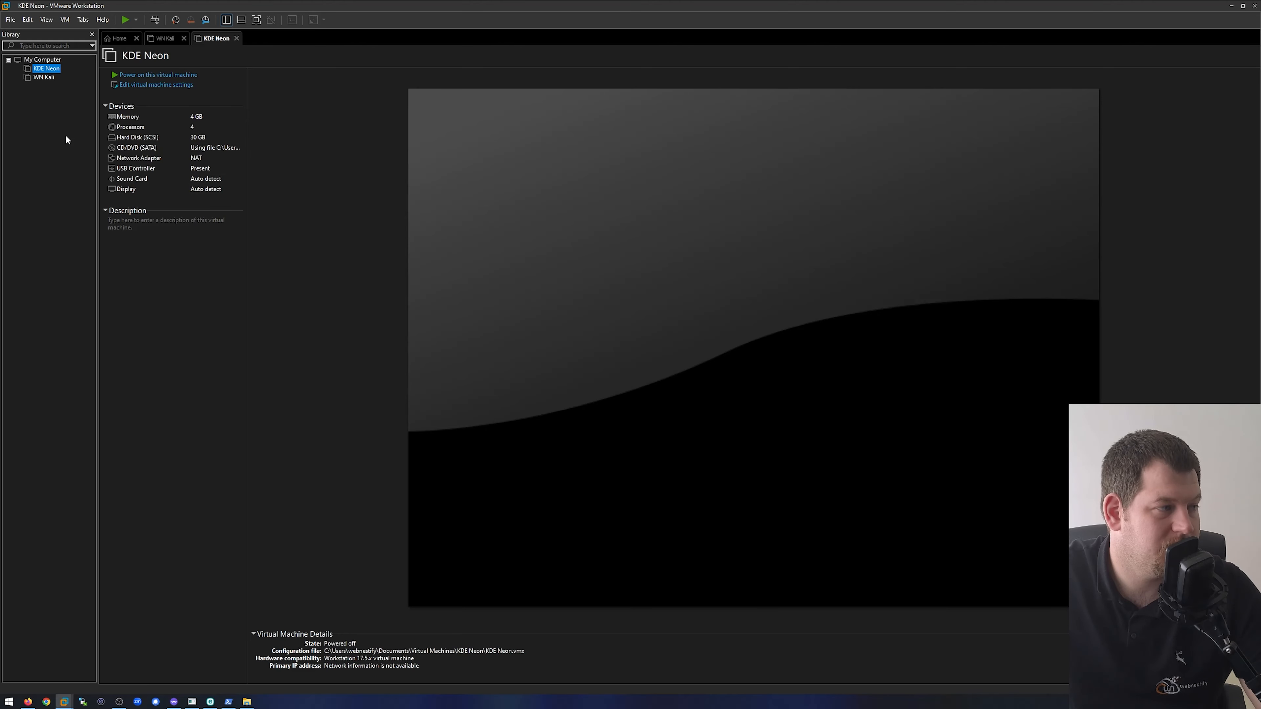
- Start creating a new virtual machine with the Custom (advanced) configuration and proceed to the hardware compatibility page
right_click(31, 118)
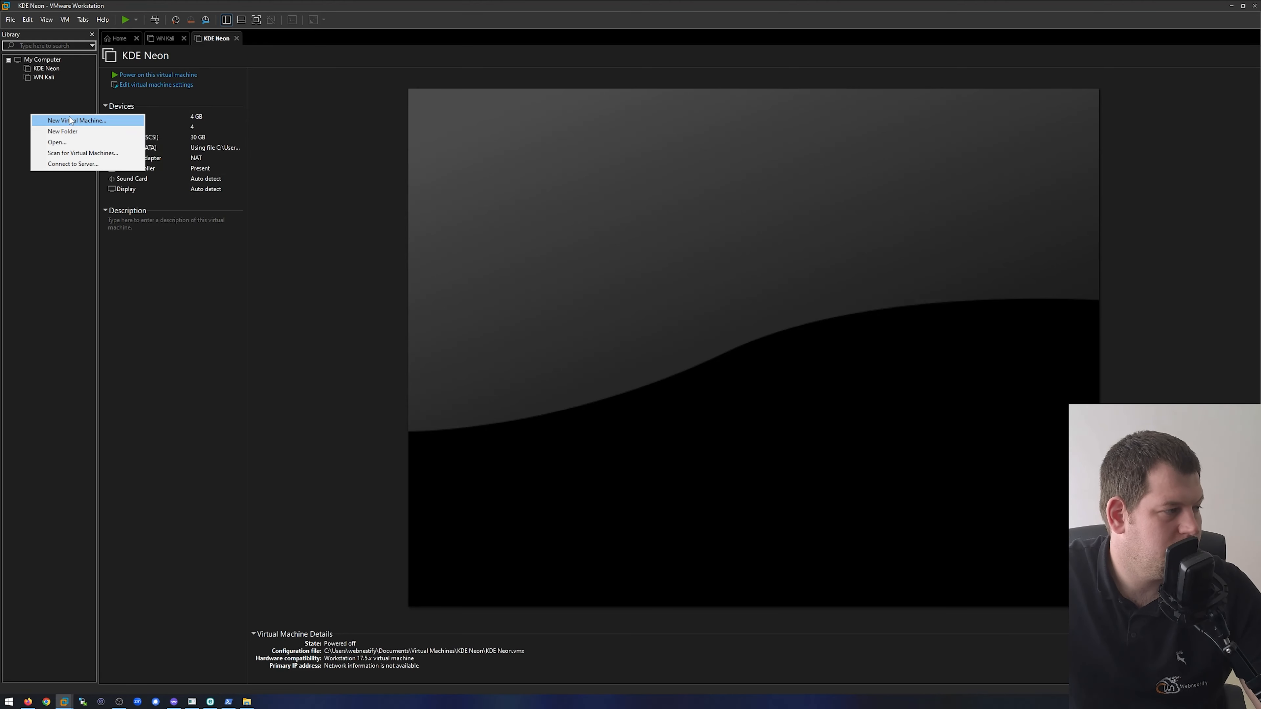
left_click(104, 122)
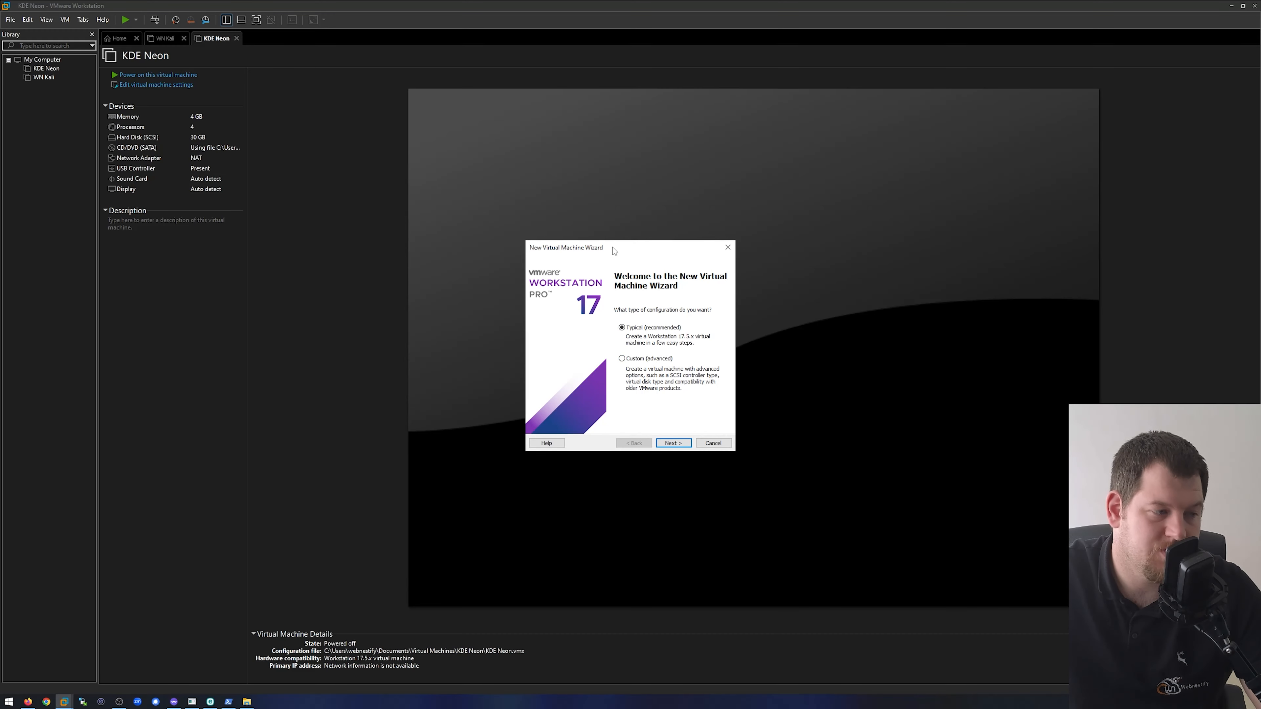
left_click_drag(613, 247, 572, 150)
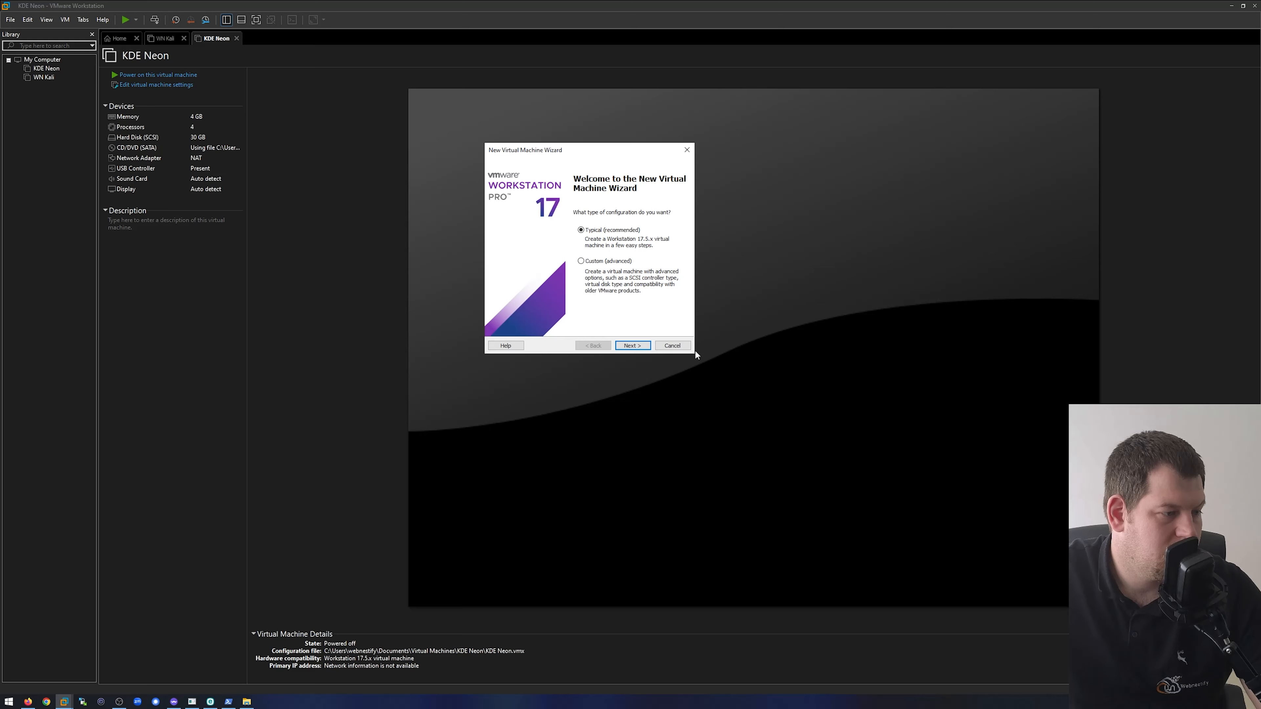
left_click(616, 262)
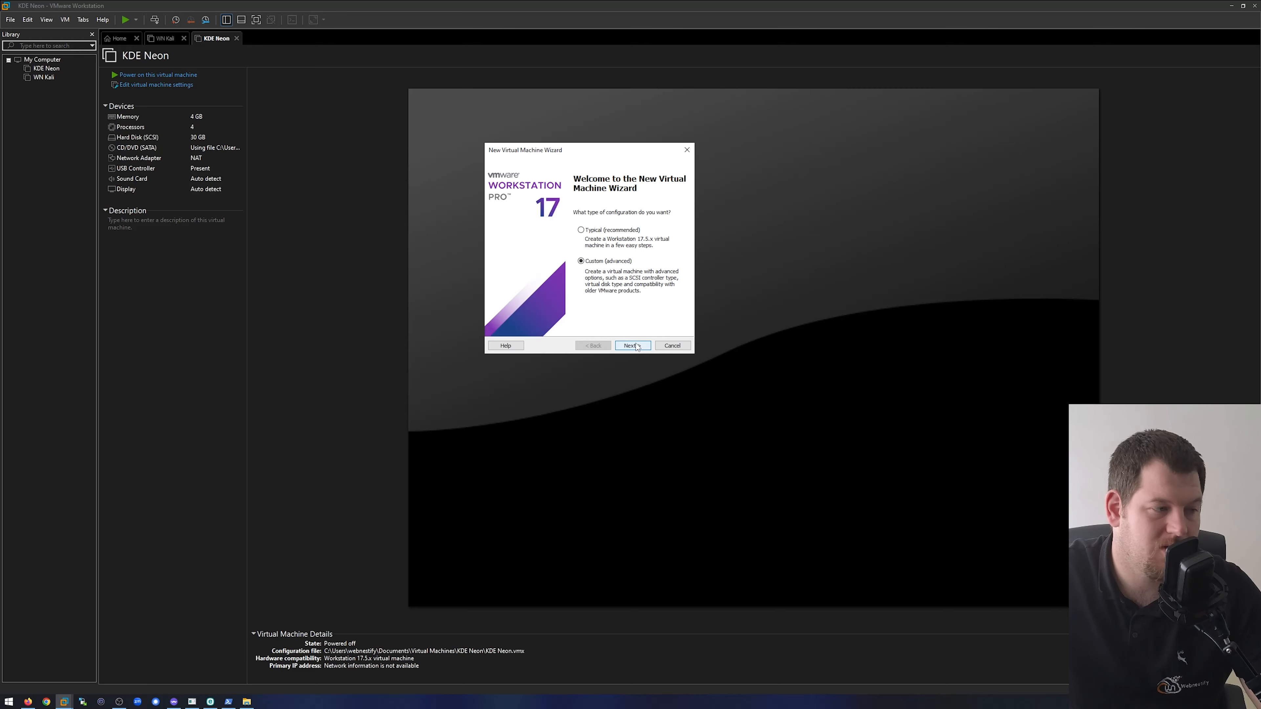
left_click(618, 232)
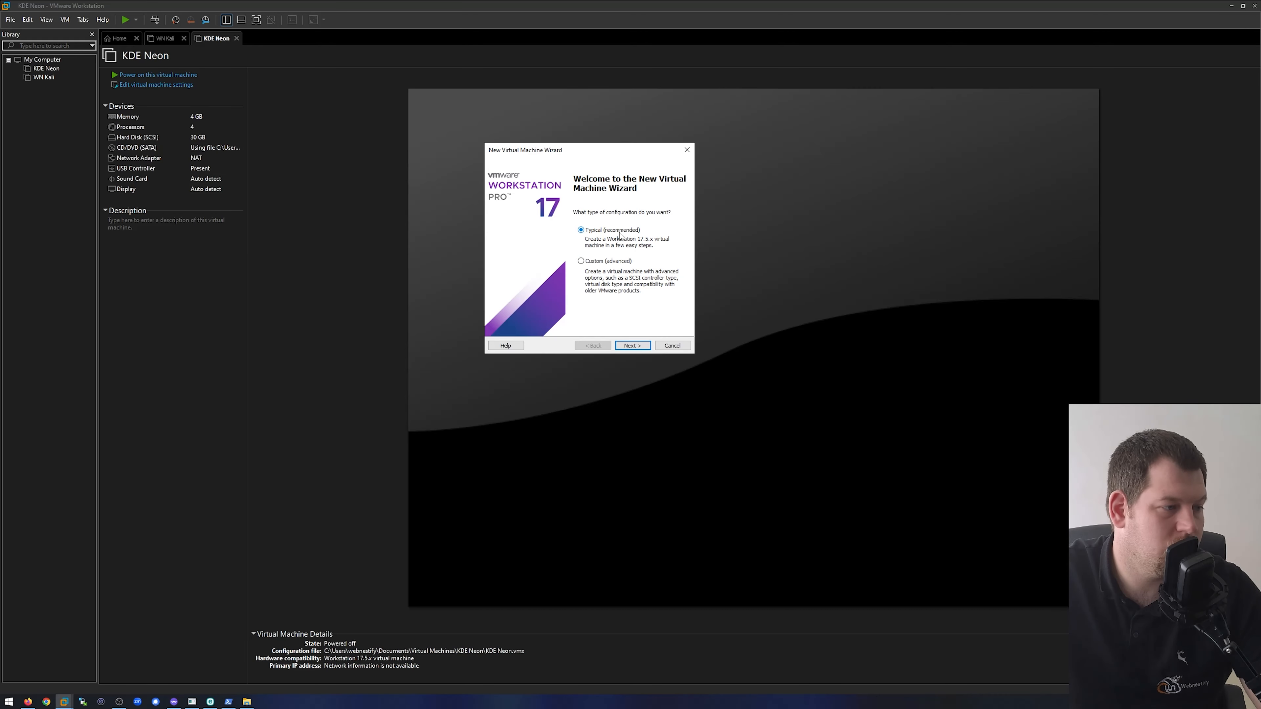
left_click(626, 262)
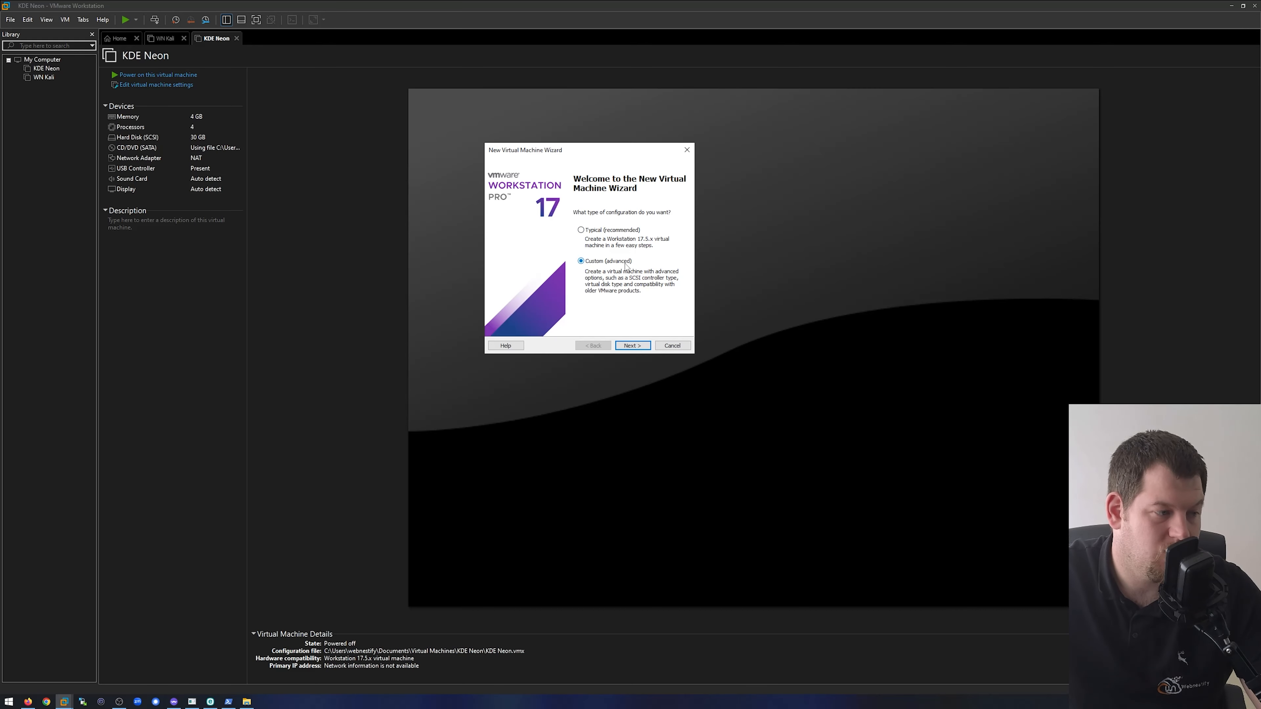
left_click(638, 346)
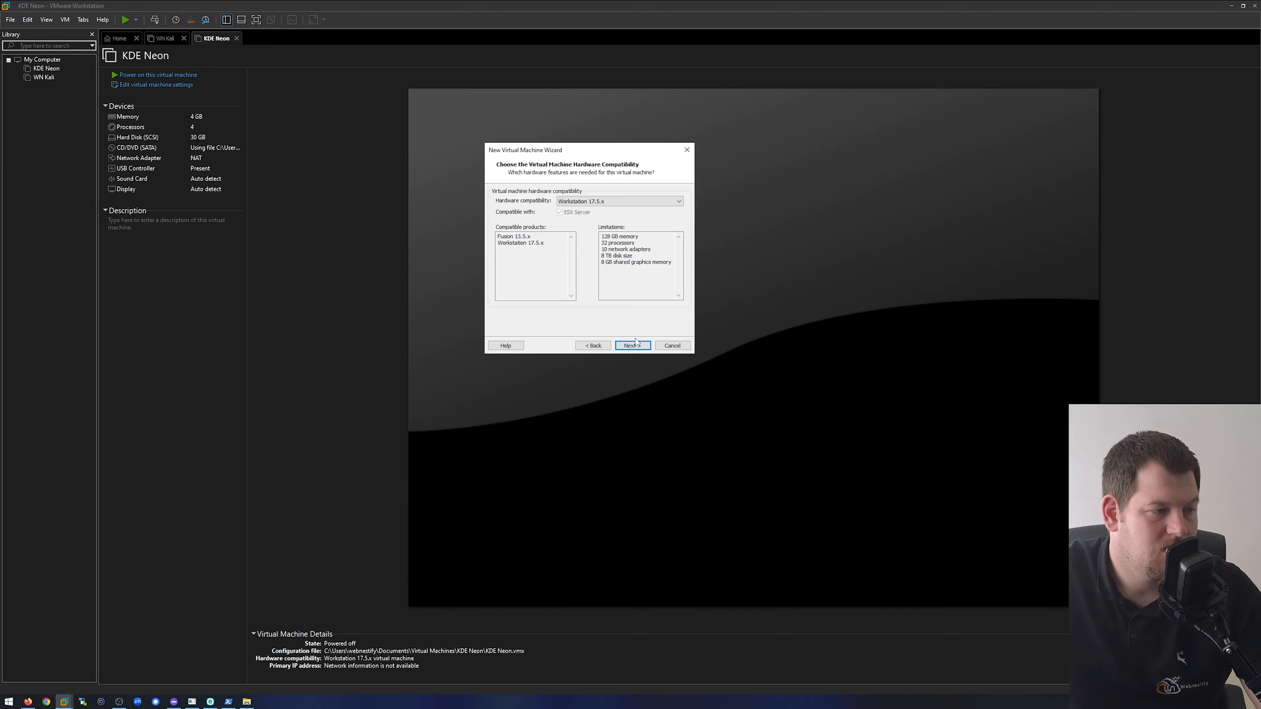
- Keep Workstation 17.5.x as the hardware compatibility and proceed to the guest operating system installation page
left_click(613, 203)
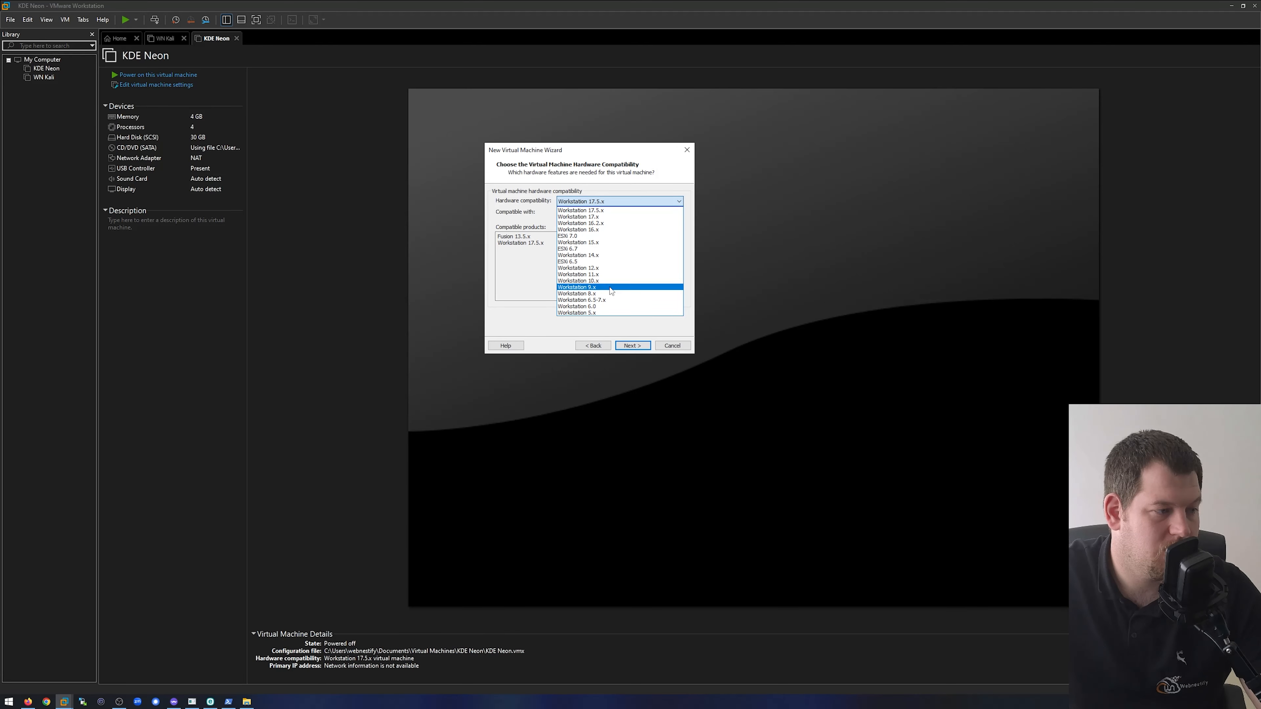
left_click(601, 204)
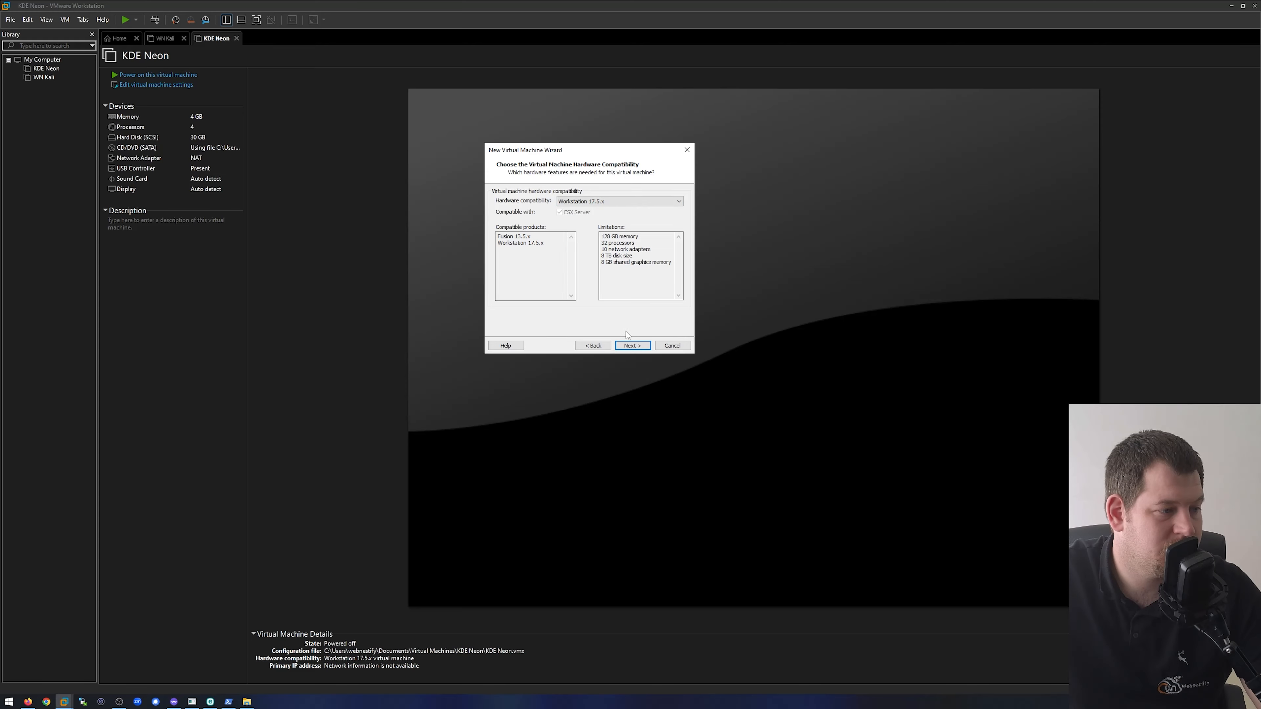
left_click(637, 346)
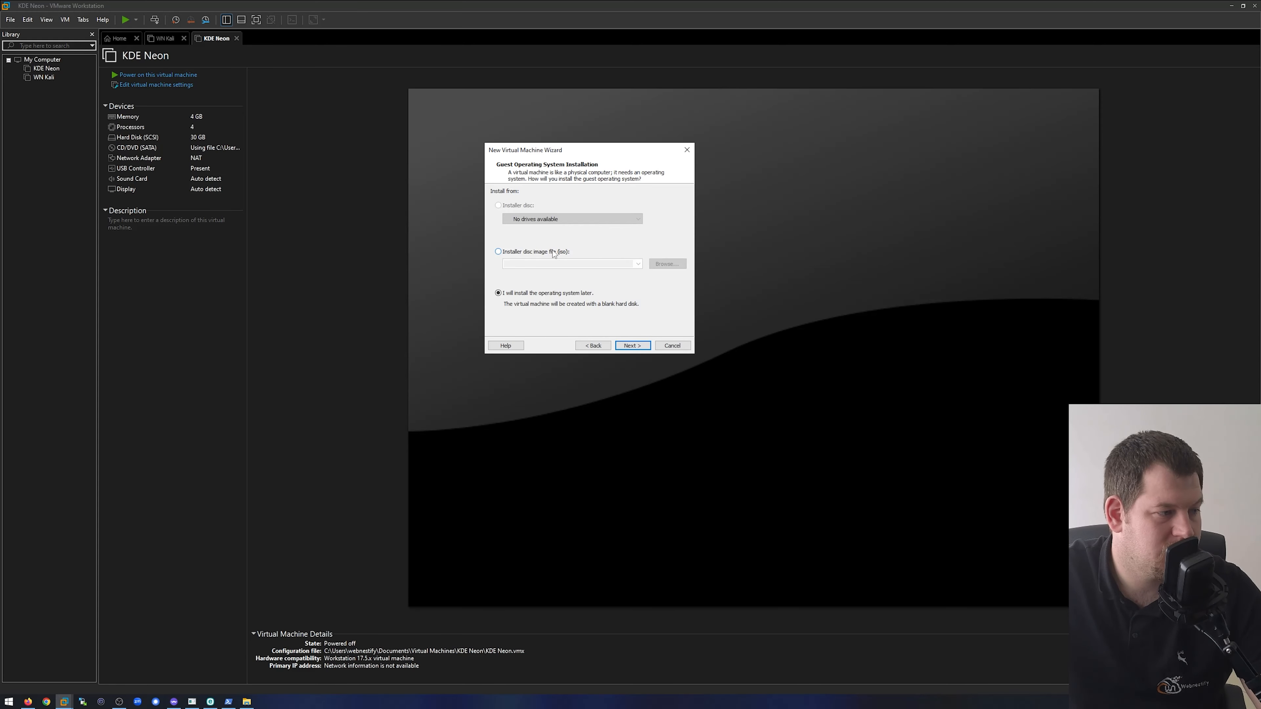
- Choose the installer disc image en-us_windows_10_iot_enterprise_ltsc_2021_x64_dvd_257ad90f.iso from the ISO folder and proceed to the Easy Install page
left_click(545, 252)
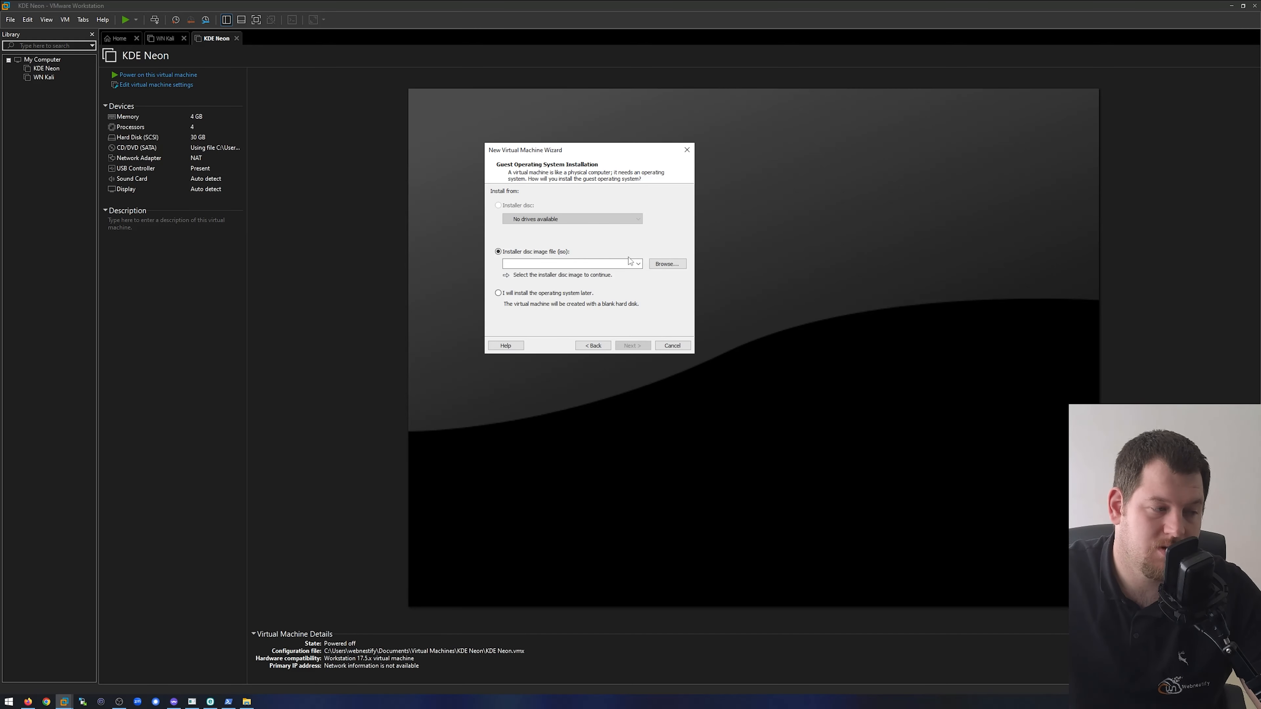
left_click(671, 268)
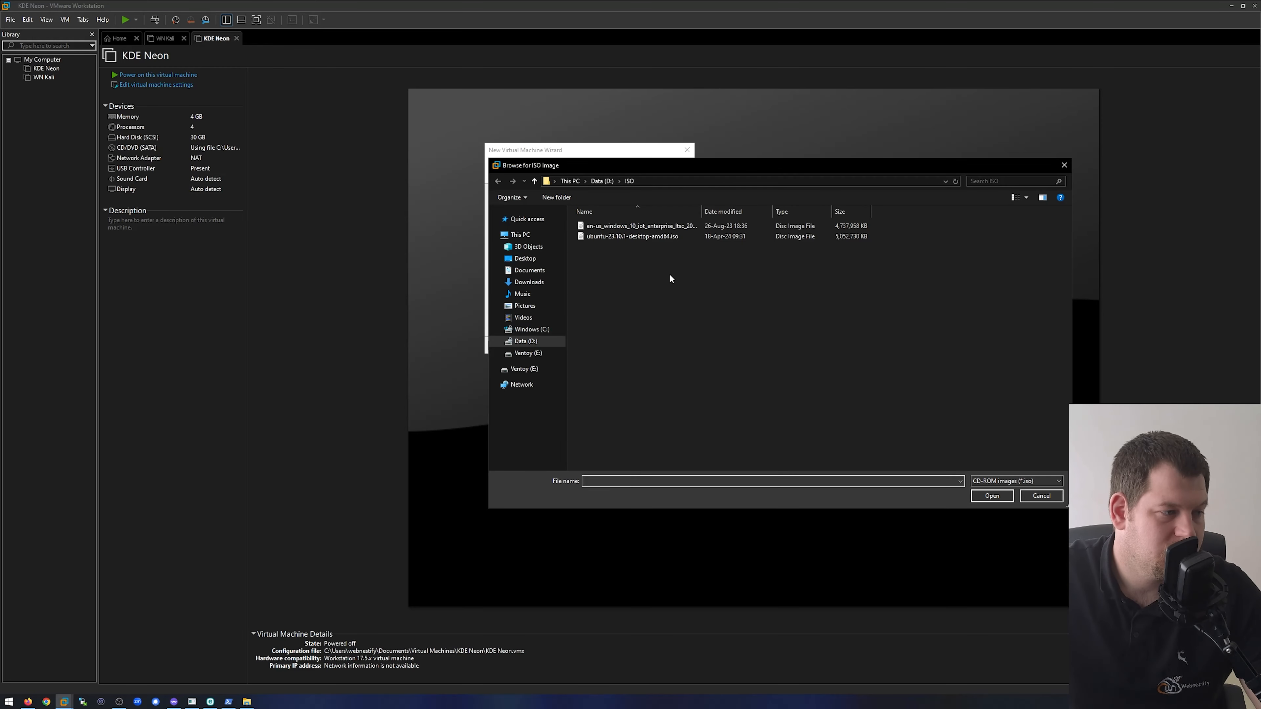
left_click(679, 226)
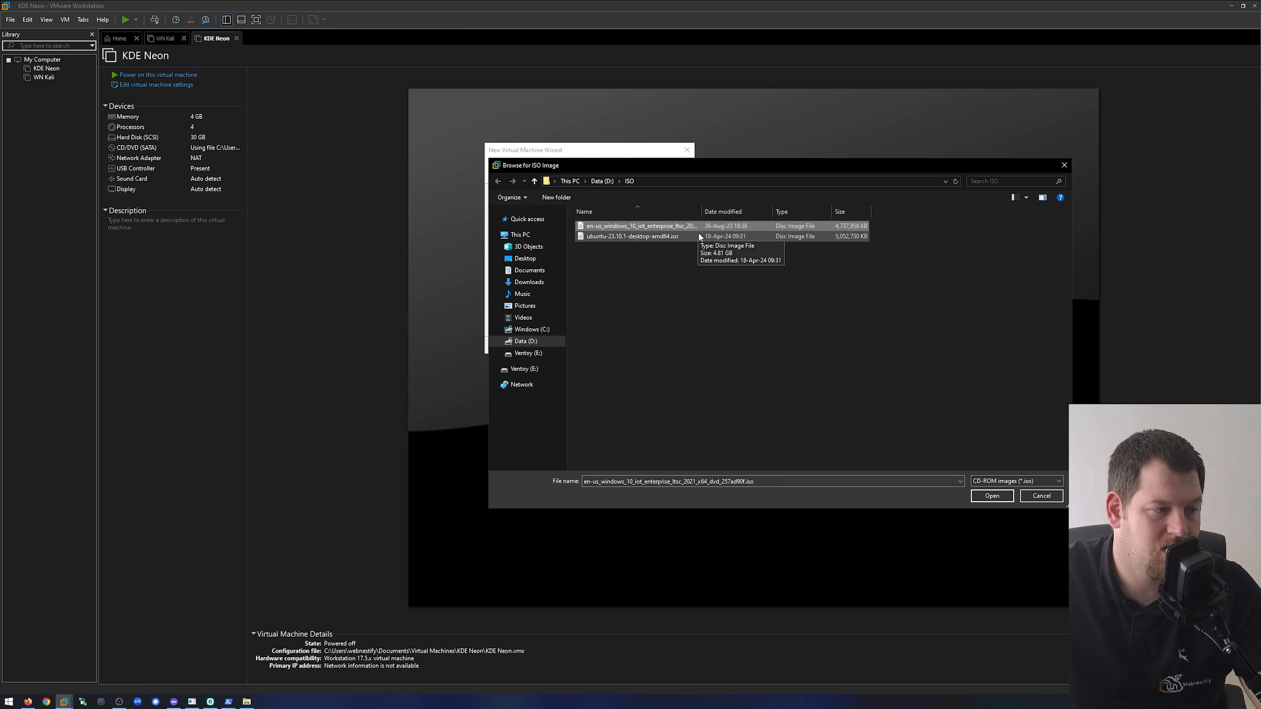
left_click(992, 496)
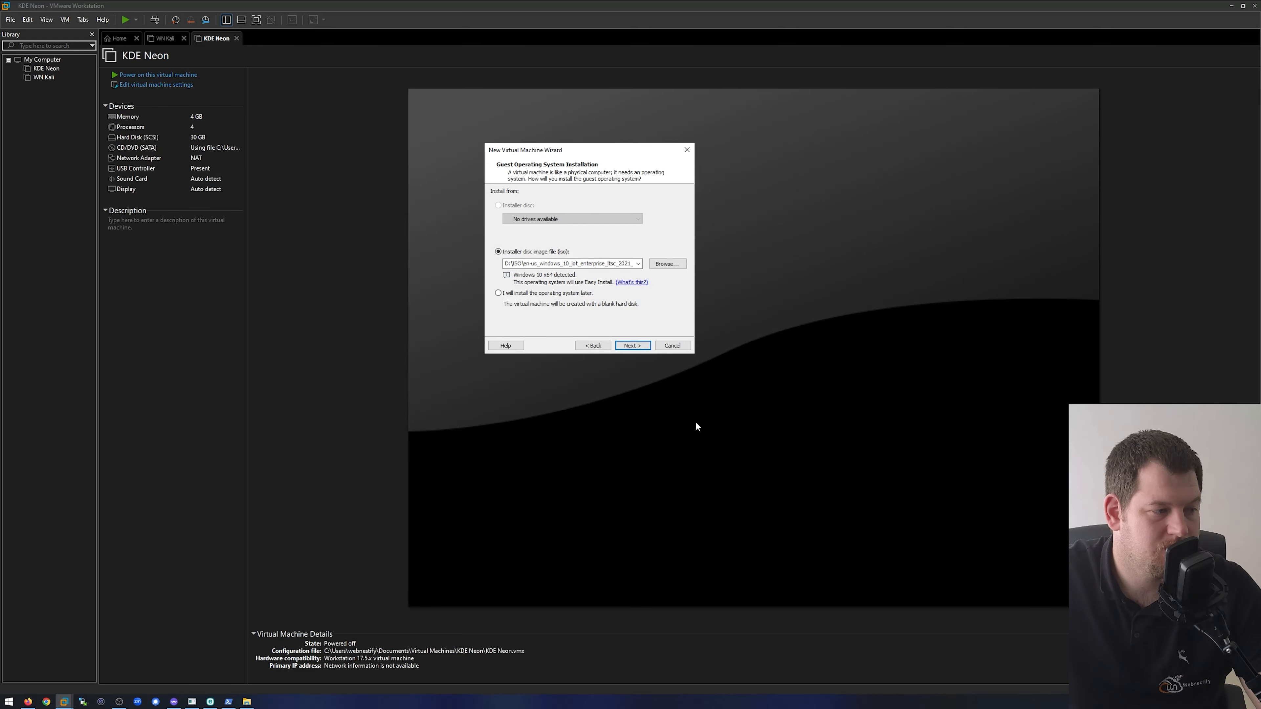
left_click(632, 346)
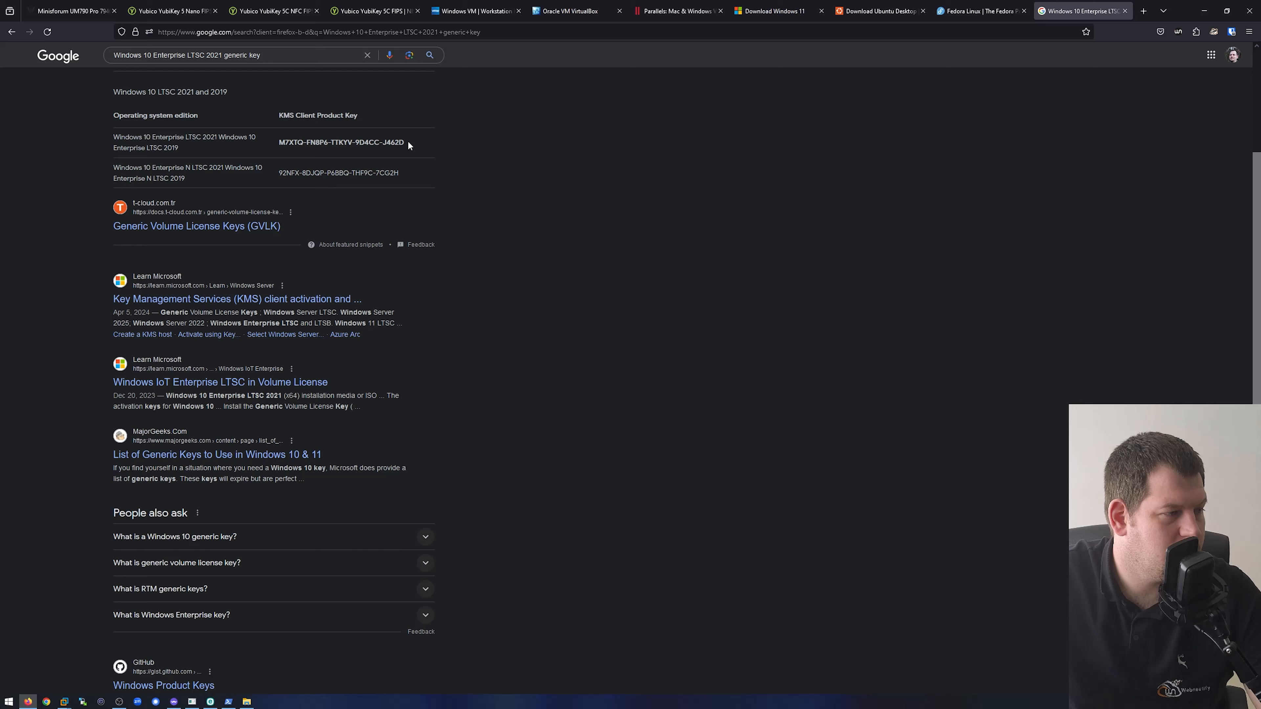
- Copy the generic Windows 10 Enterprise LTSC 2021 key from the search results, close that page, and paste it as the Windows product key in VMware Workstation
left_click_drag(408, 142, 277, 144)
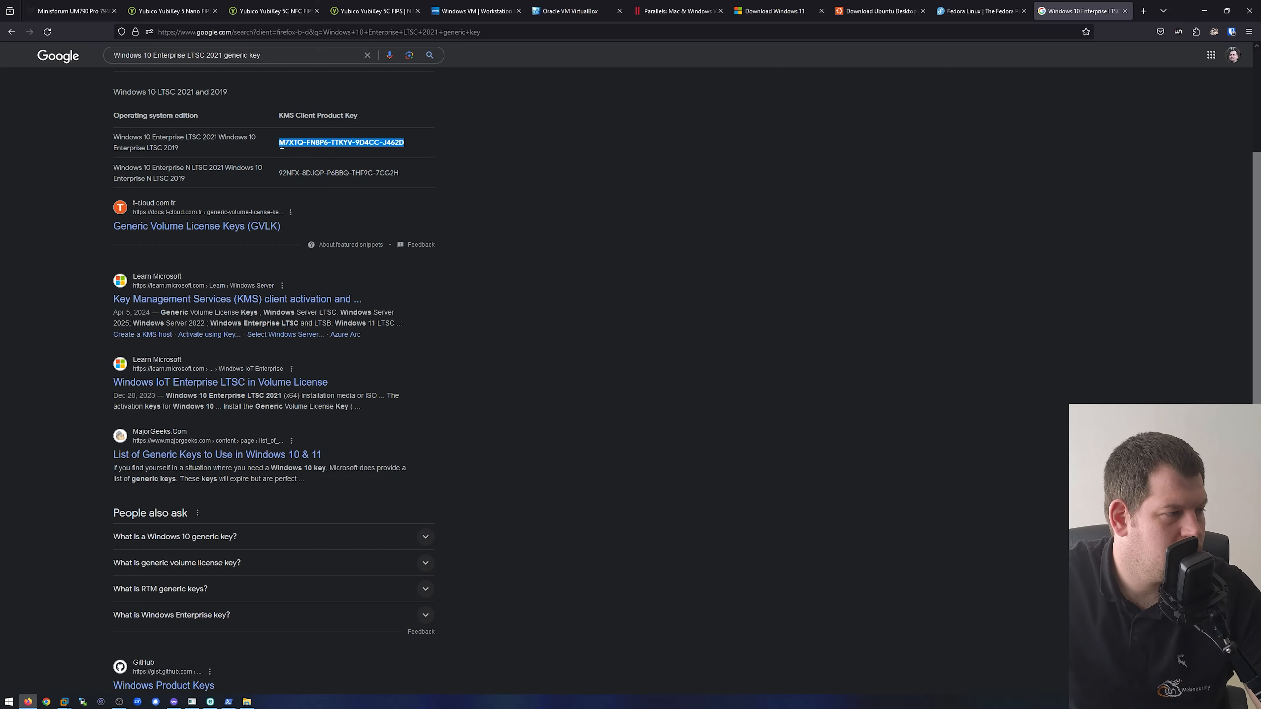
left_click(1124, 11)
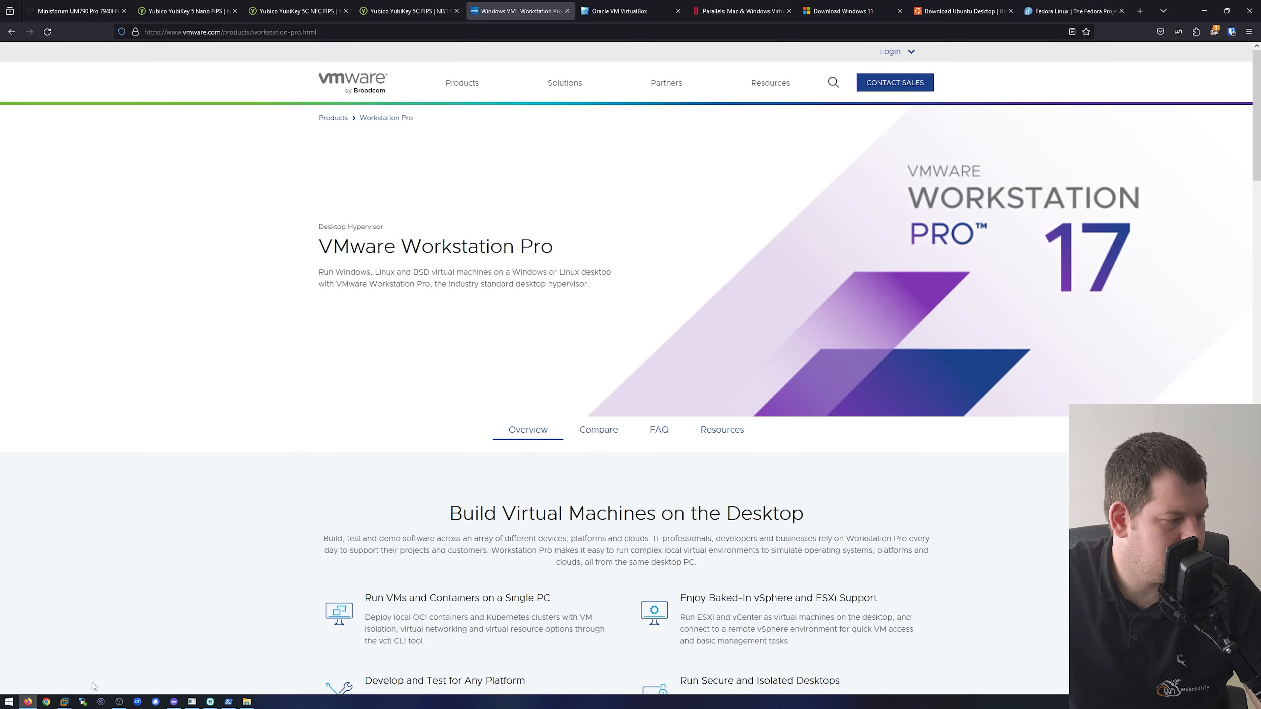
left_click(64, 701)
left_click(38, 647)
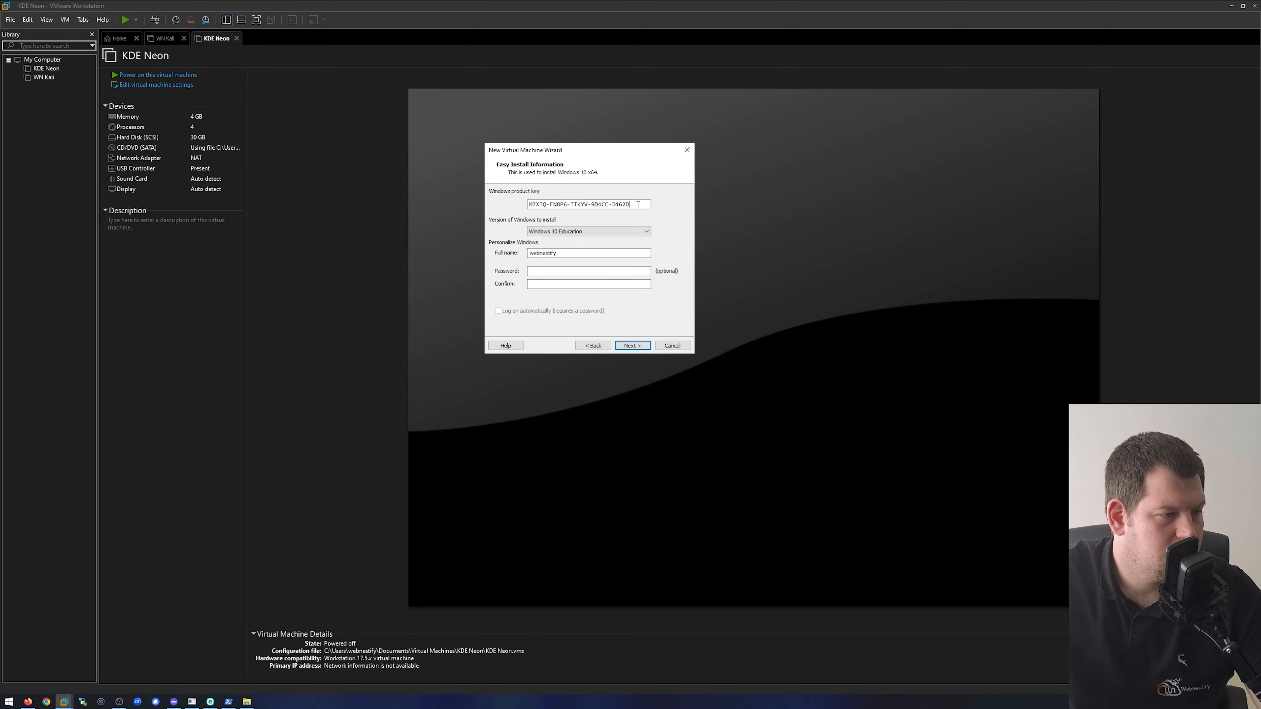
- Select Windows 10 Pro for Workstations as the version to install, enter and confirm the account password, and proceed
left_click(571, 231)
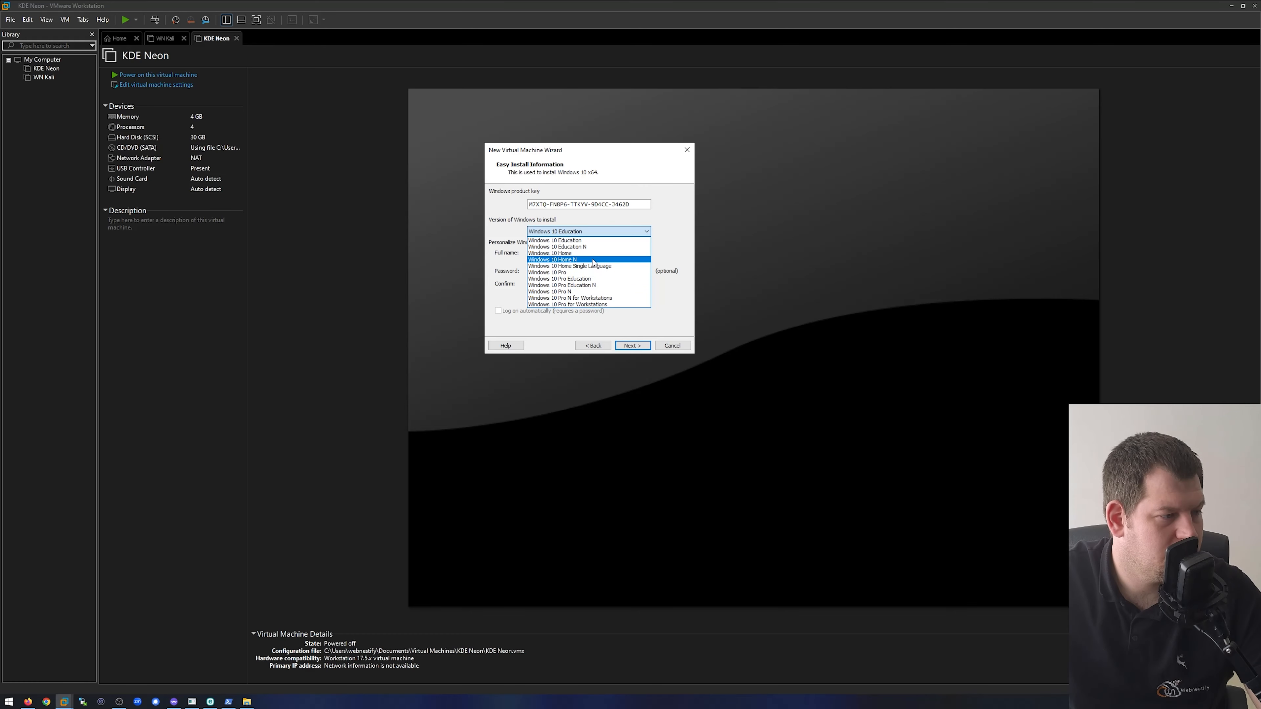
left_click(617, 305)
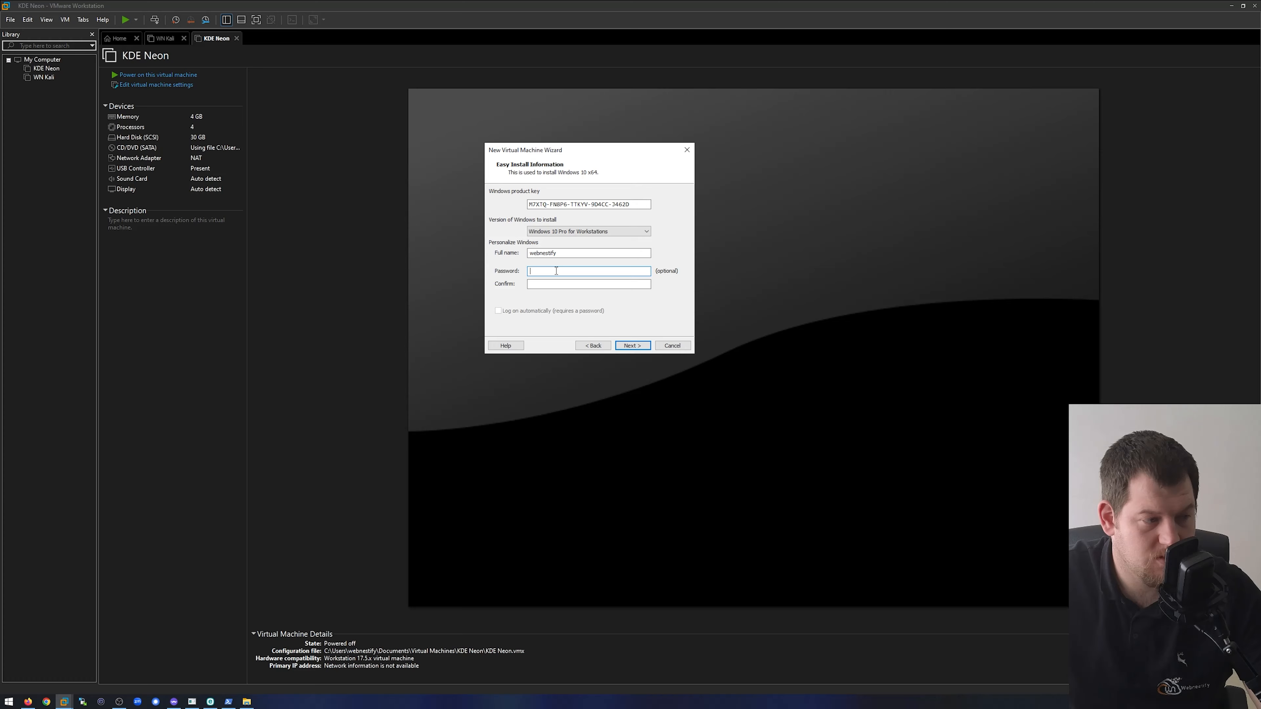
type("12345••")
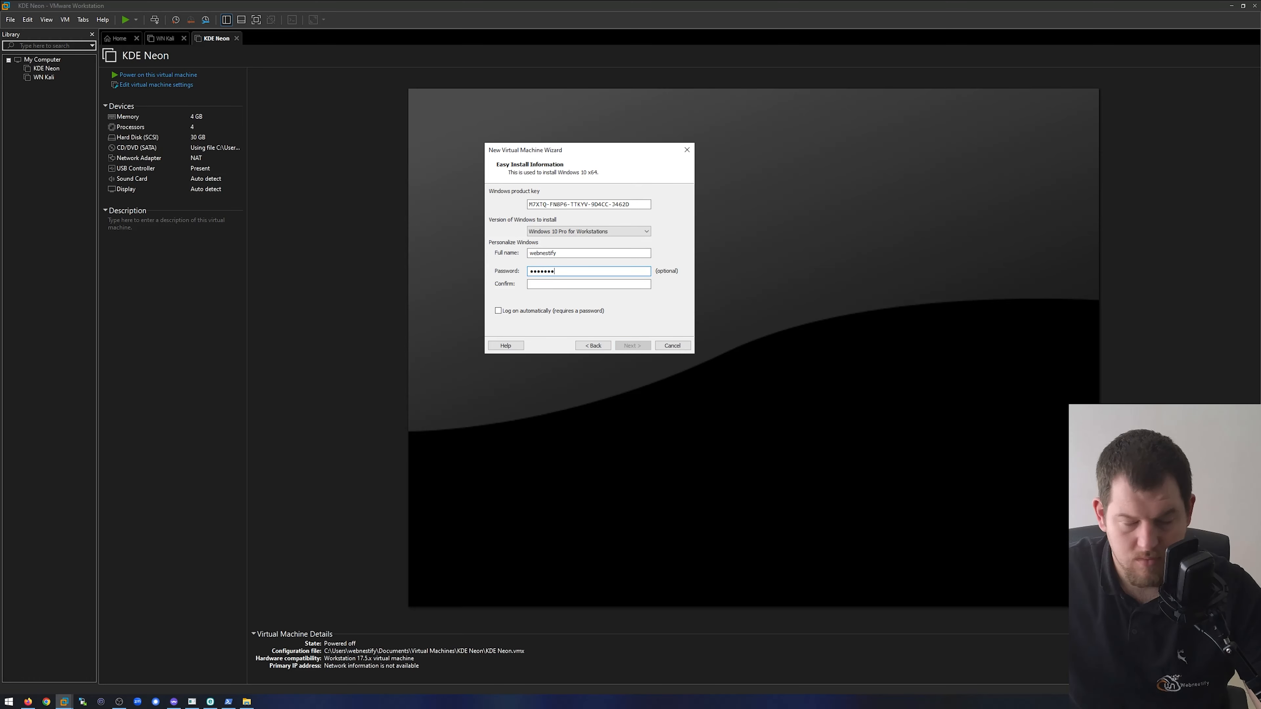
type("••••")
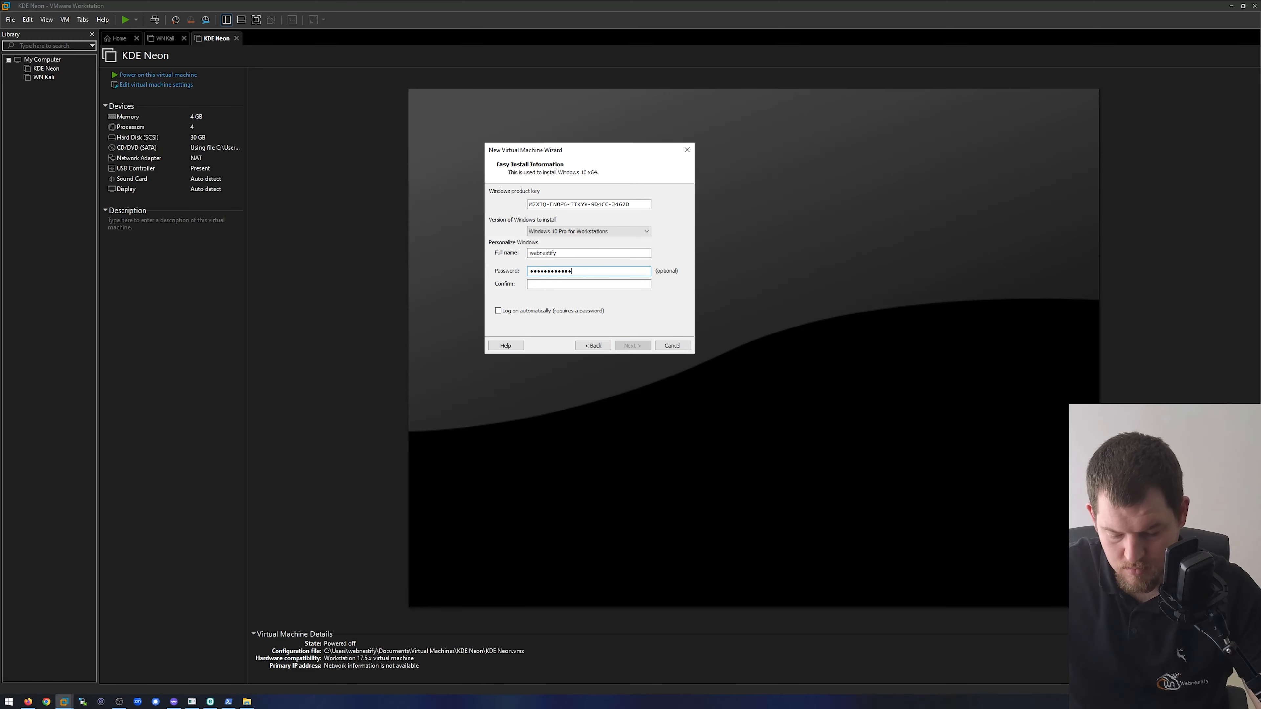
type("•")
key("Tab")
type("•")
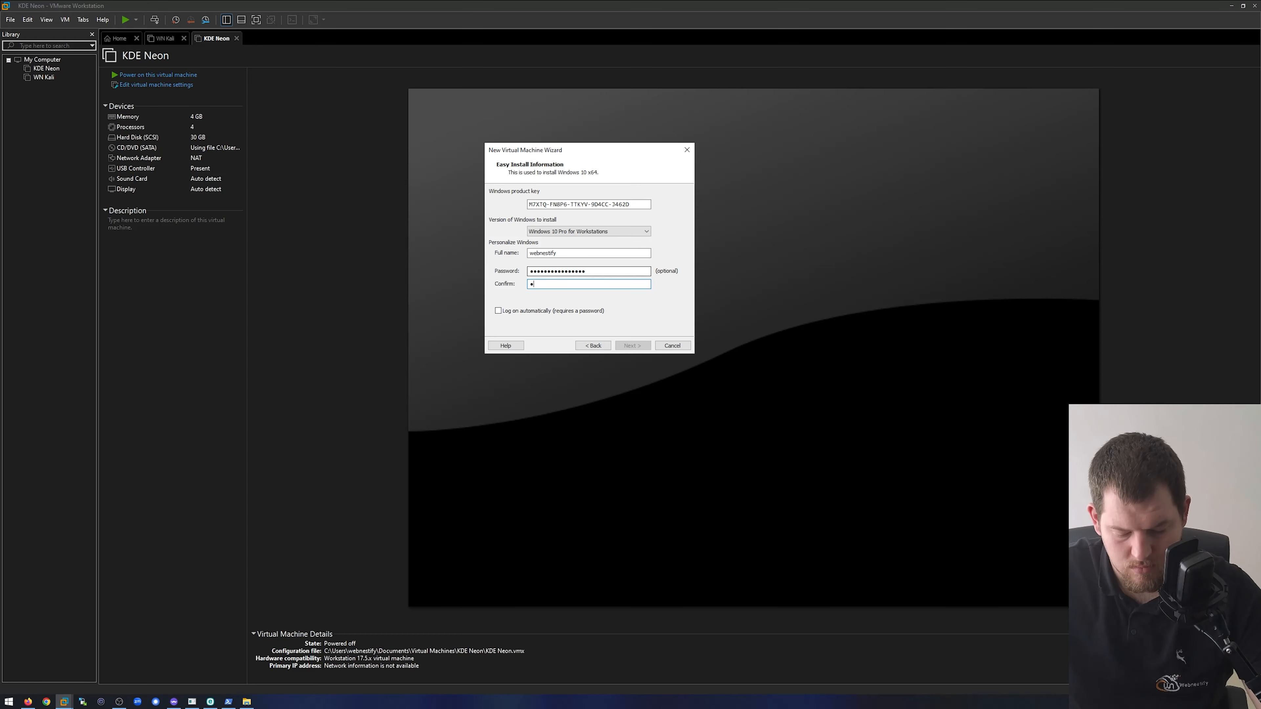
type("•••••")
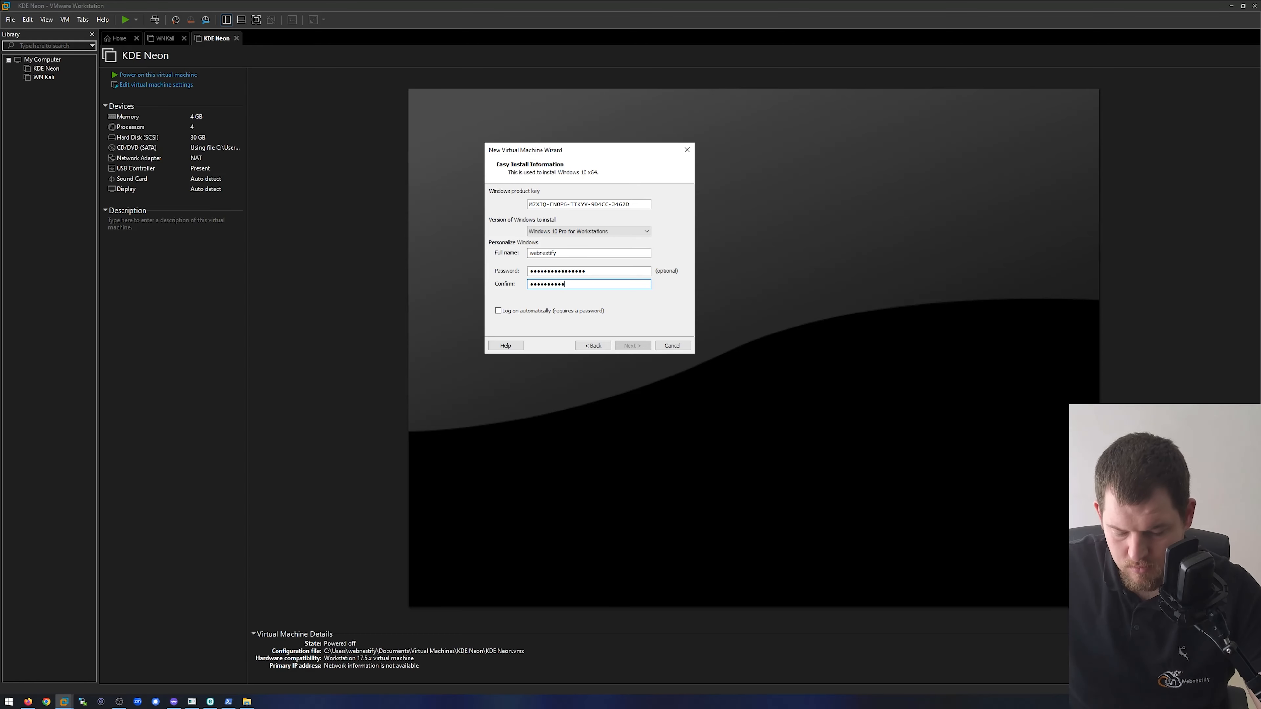
type("••••••••••")
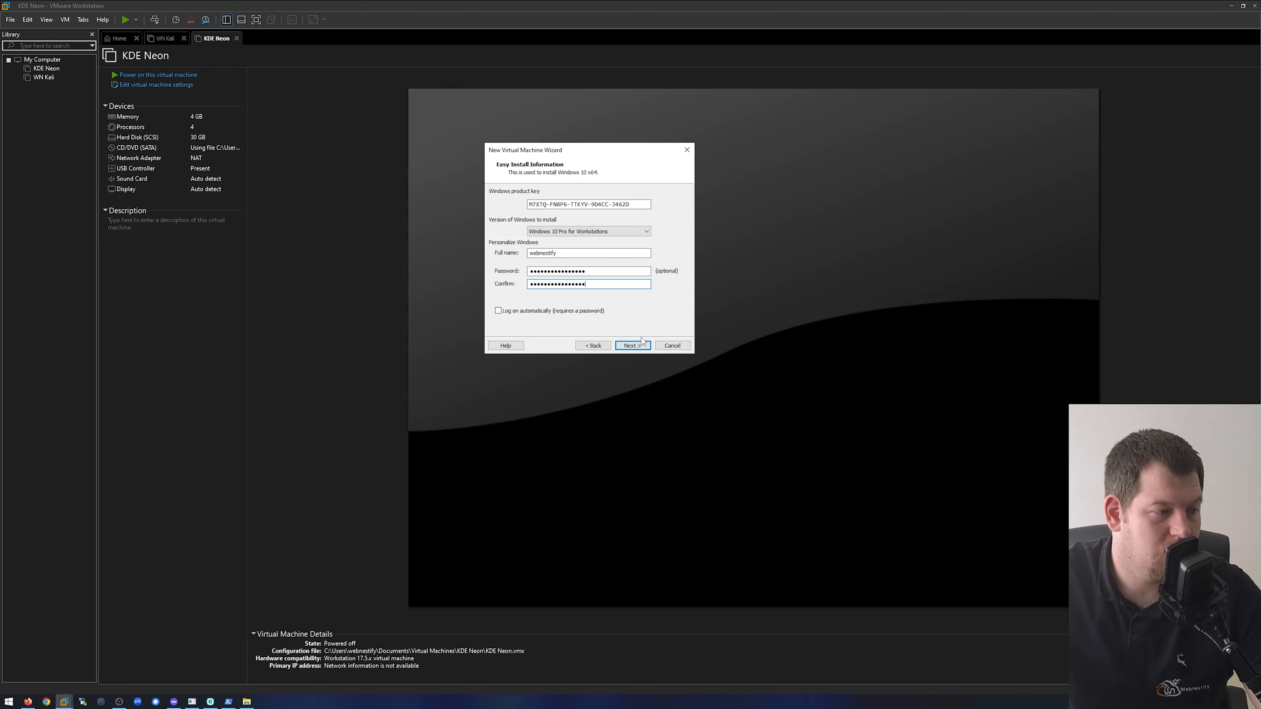
left_click(633, 346)
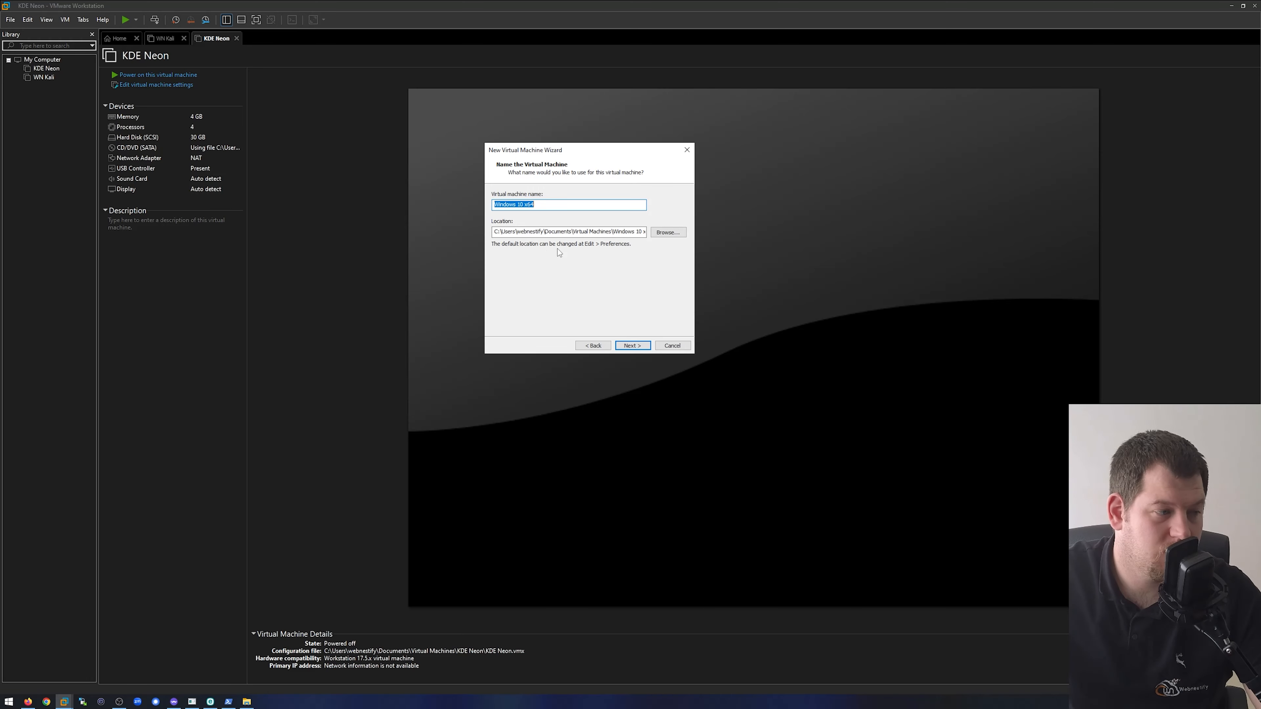
- Set the virtual machine location to a new VM folder on the Data (D:) drive and accept UEFI firmware without Secure Boot
left_click(675, 233)
scroll(656, 381, "down", 3)
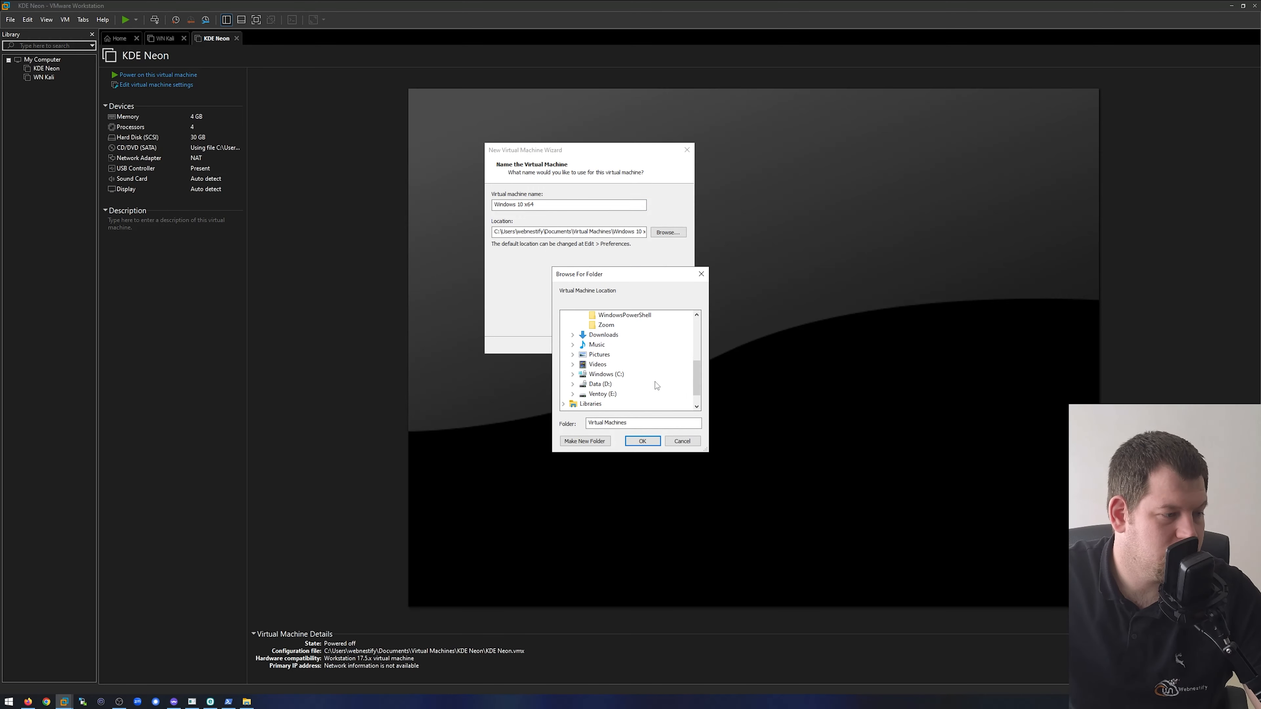
scroll(656, 383, "down", 1)
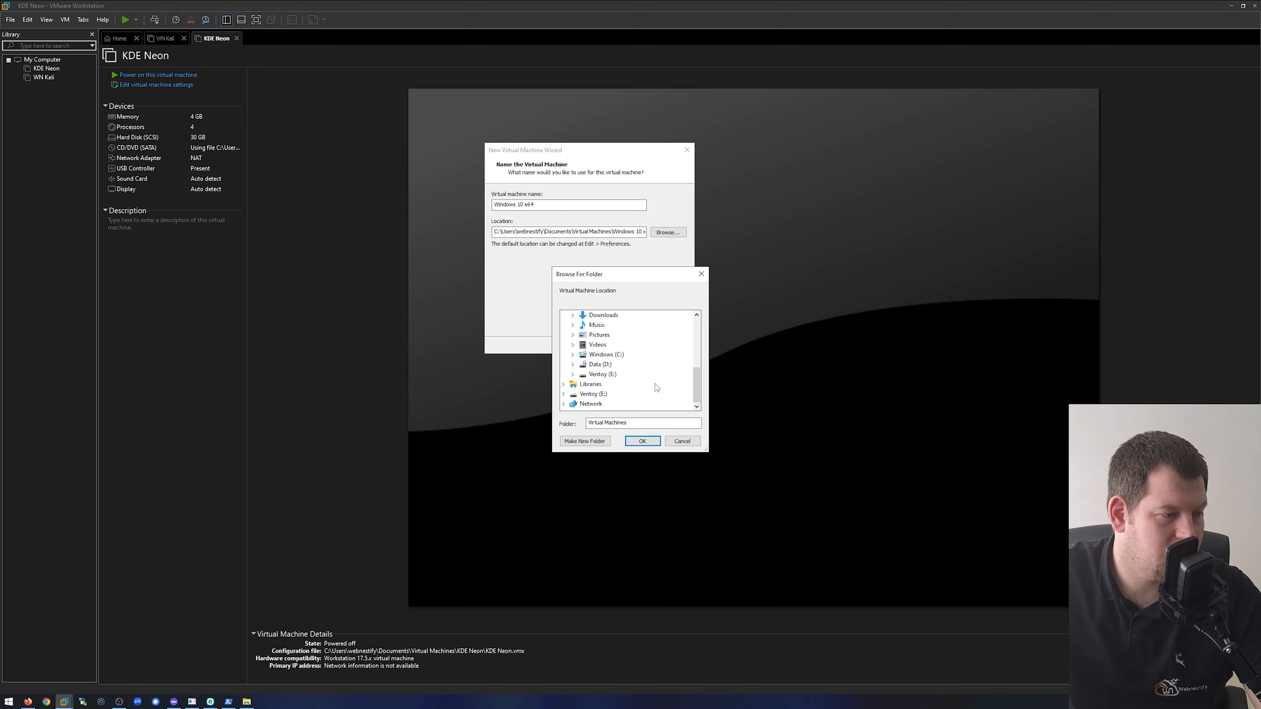
left_click(601, 365)
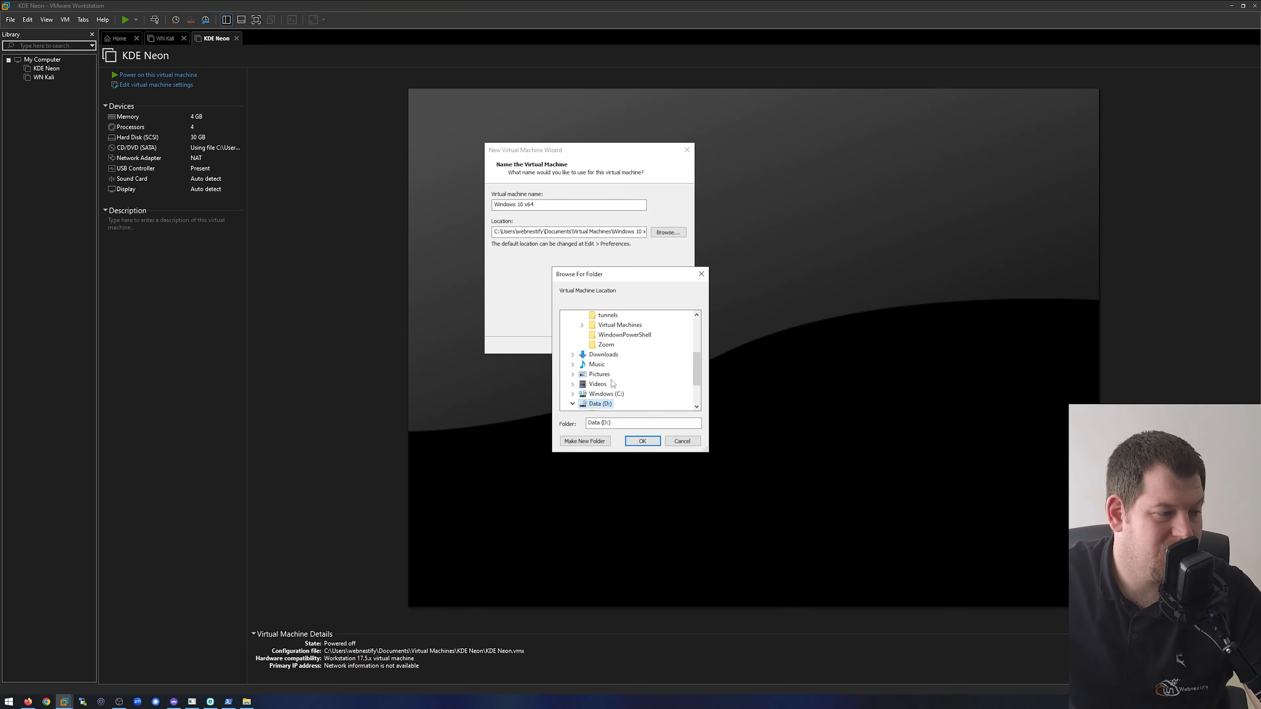
left_click(595, 445)
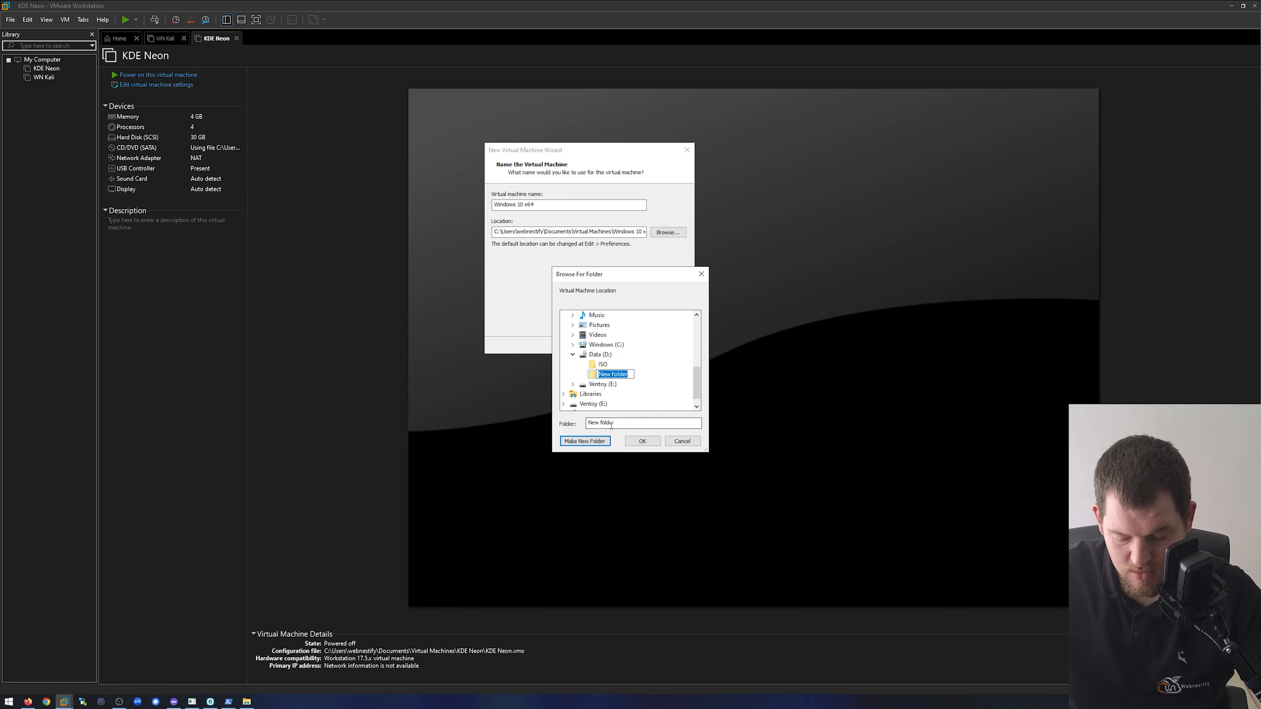
type("V")
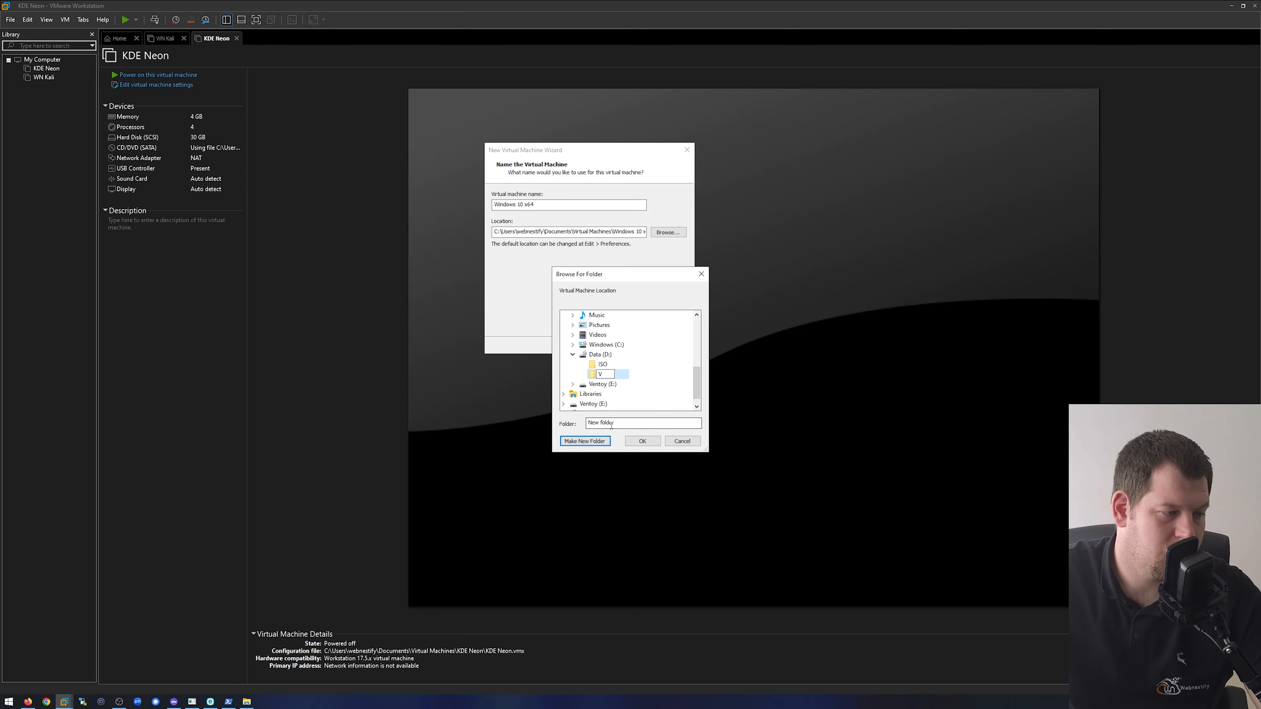
type("M")
key("Return")
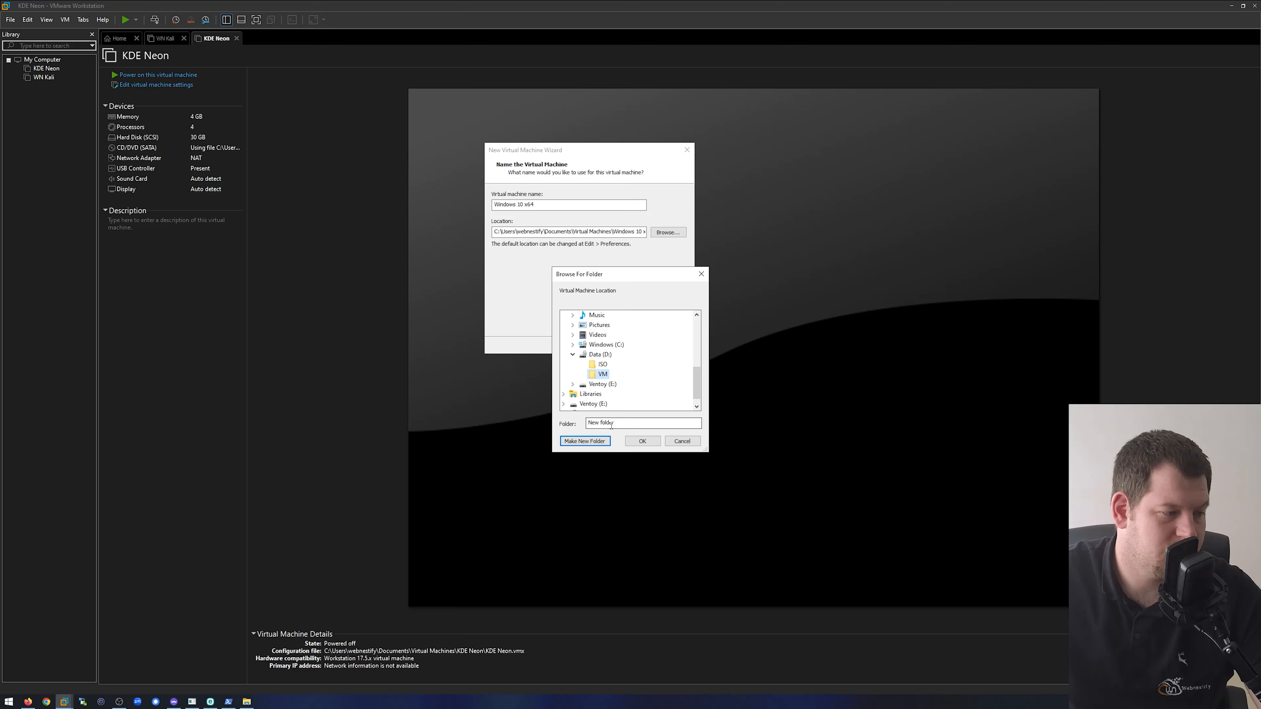
left_click(641, 442)
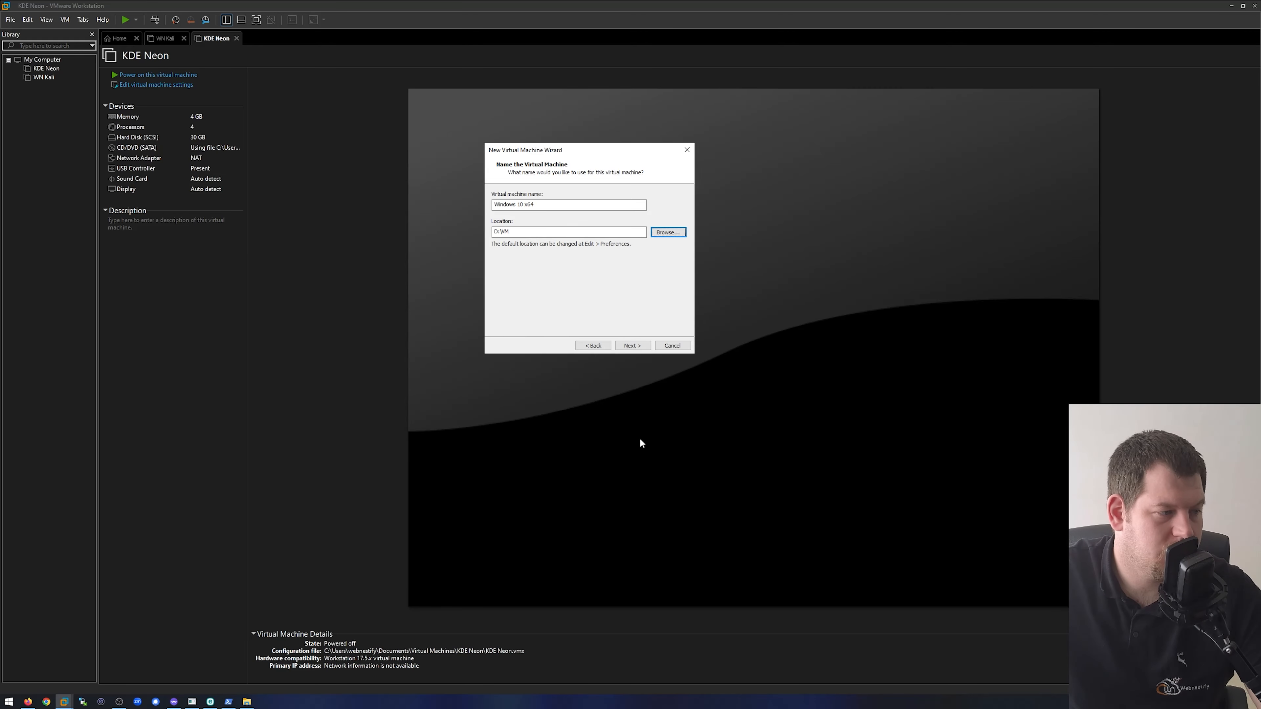
left_click(632, 346)
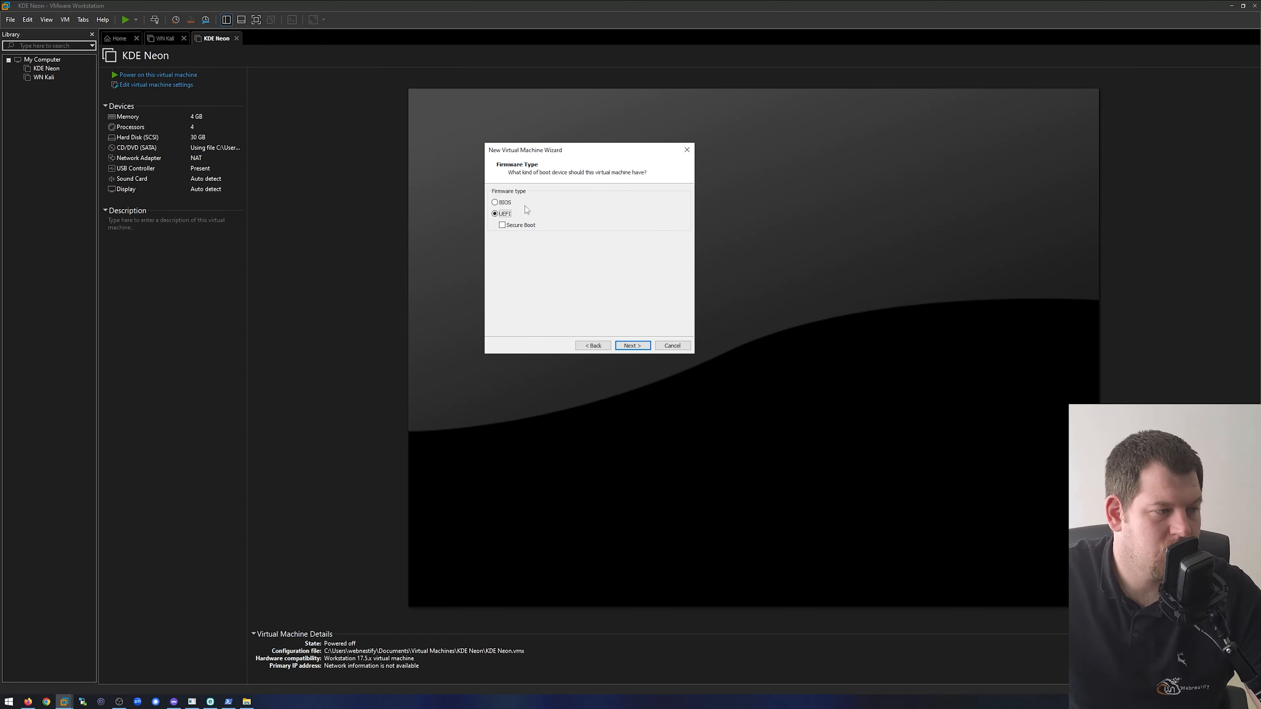
left_click(633, 346)
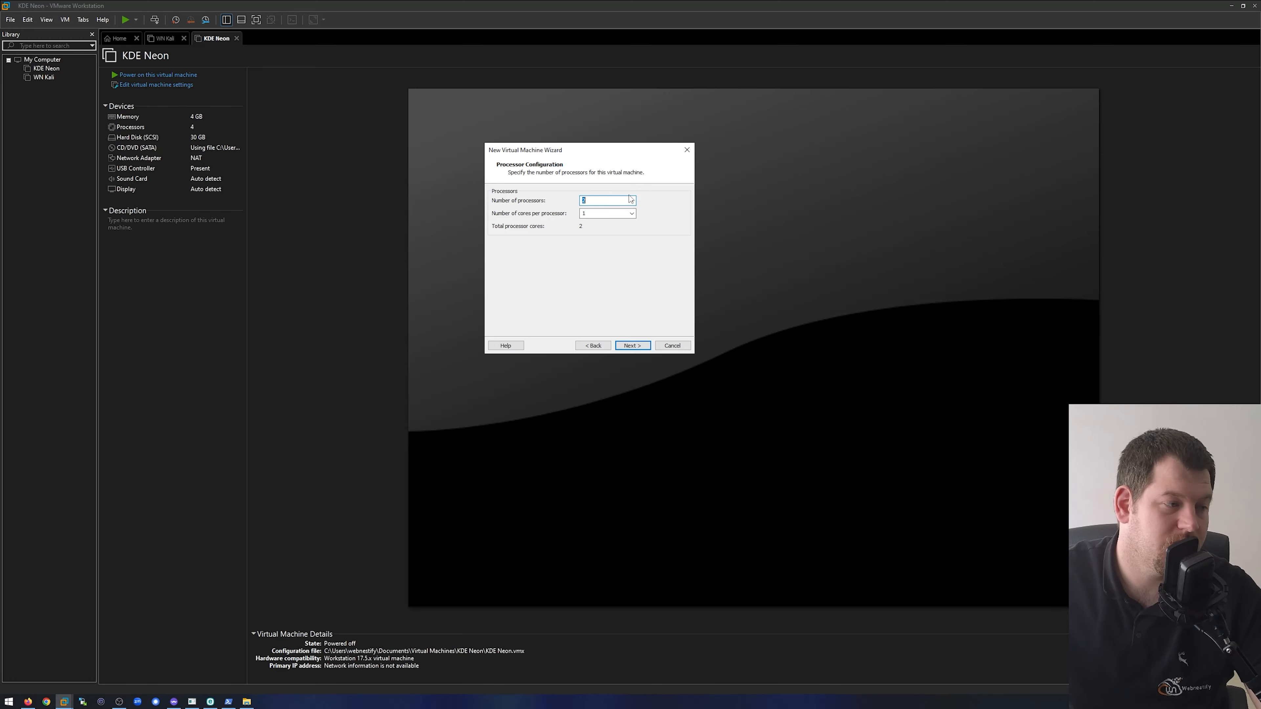
- Set 2 cores per processor with 2 processors, and allocate 4 GB of memory to the virtual machine
left_click(632, 214)
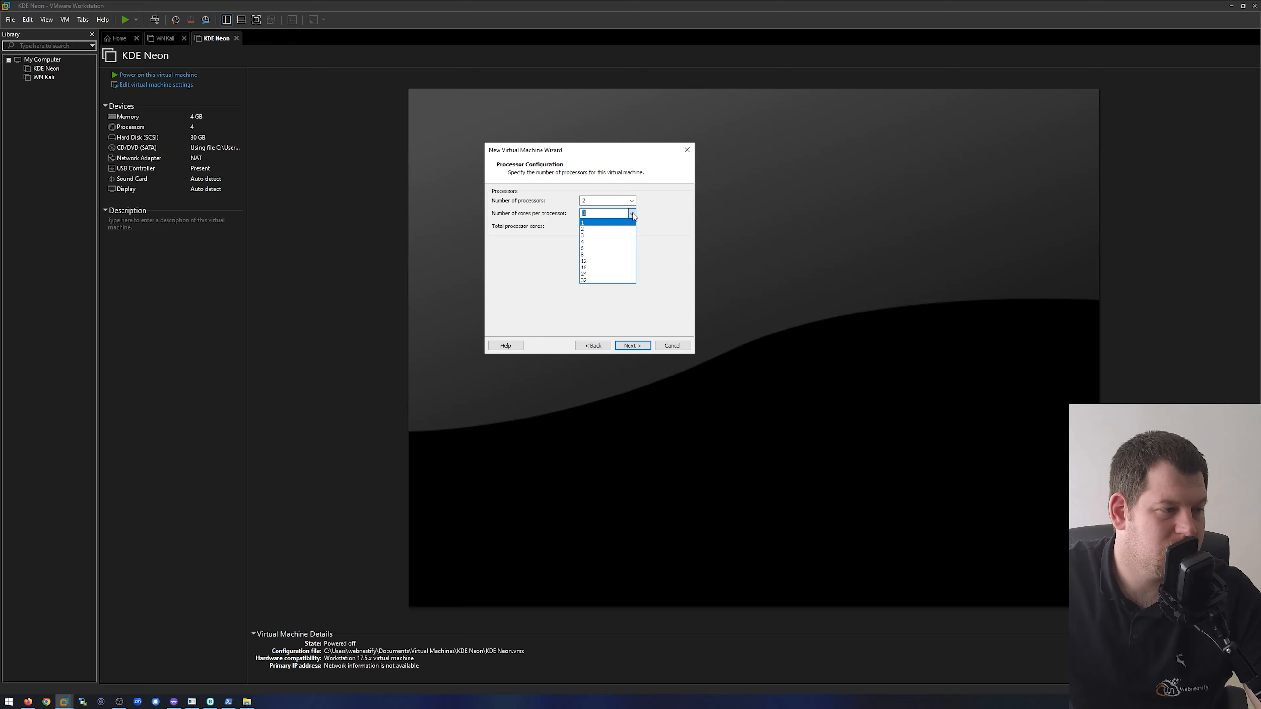
left_click(605, 229)
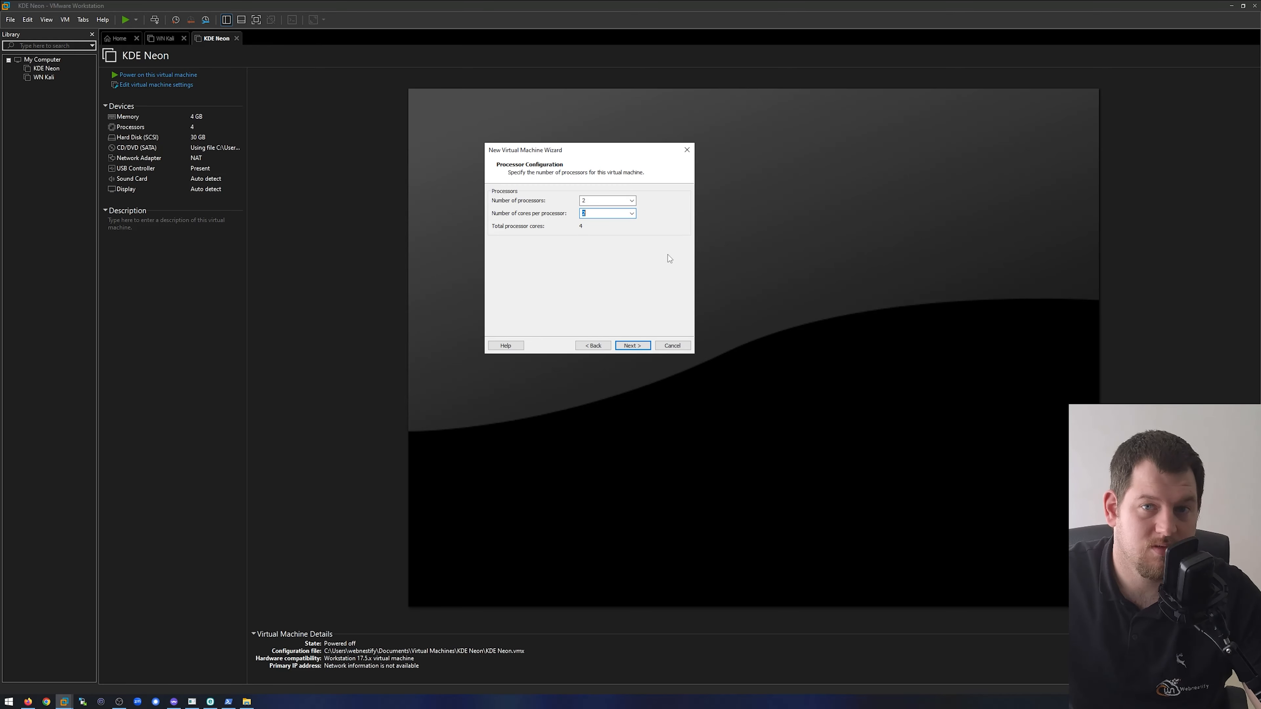
left_click(632, 346)
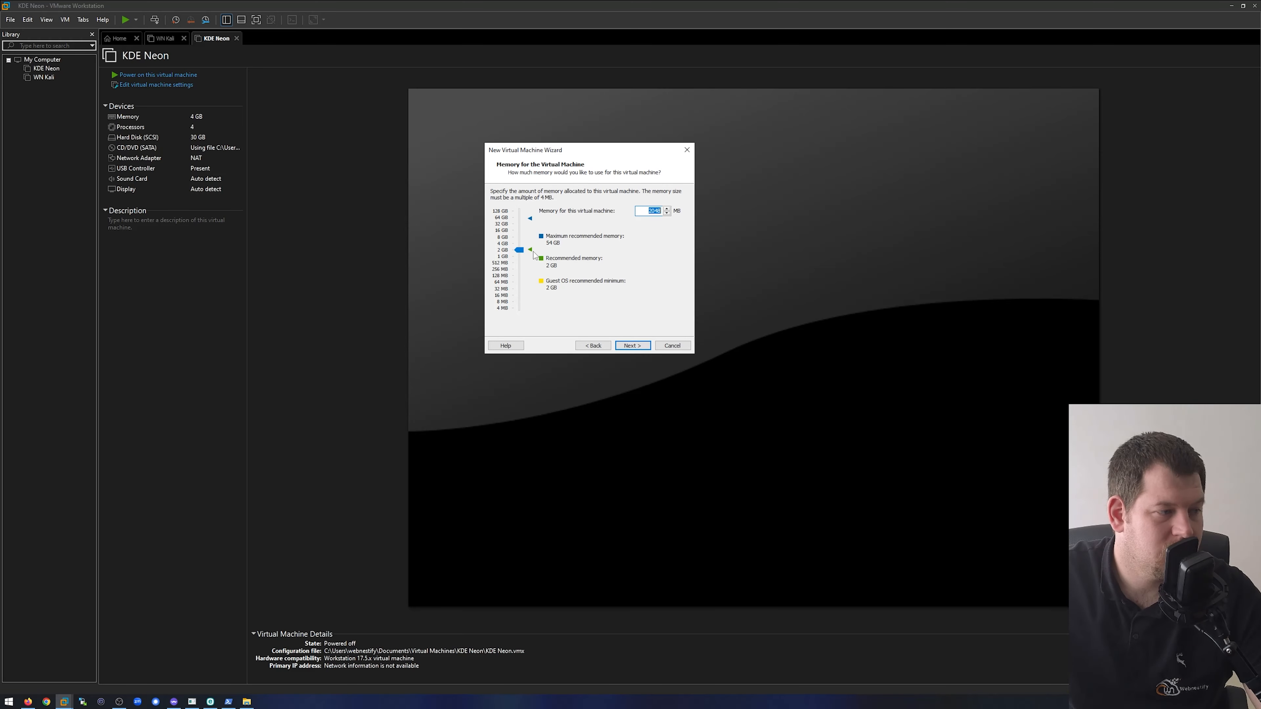
left_click(502, 247)
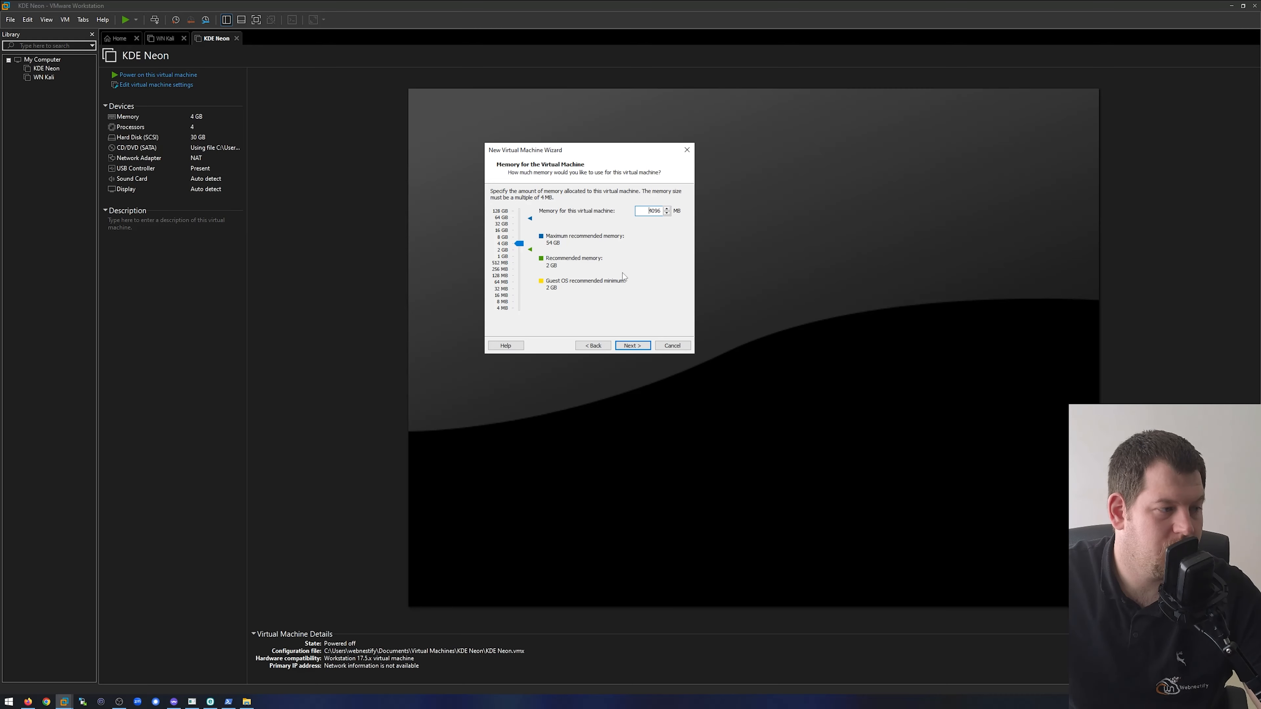
left_click(632, 346)
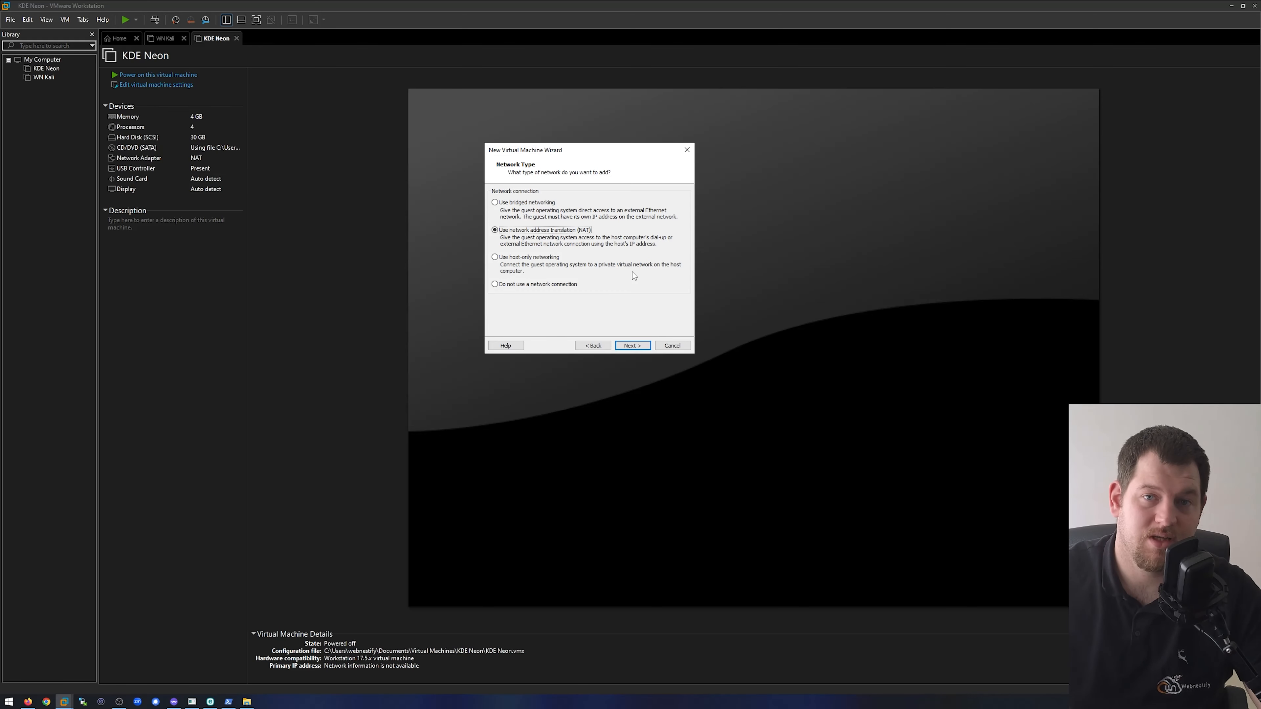
- Keep NAT networking and the LSI Logic SAS controller, and proceed to the disk type page
left_click(630, 347)
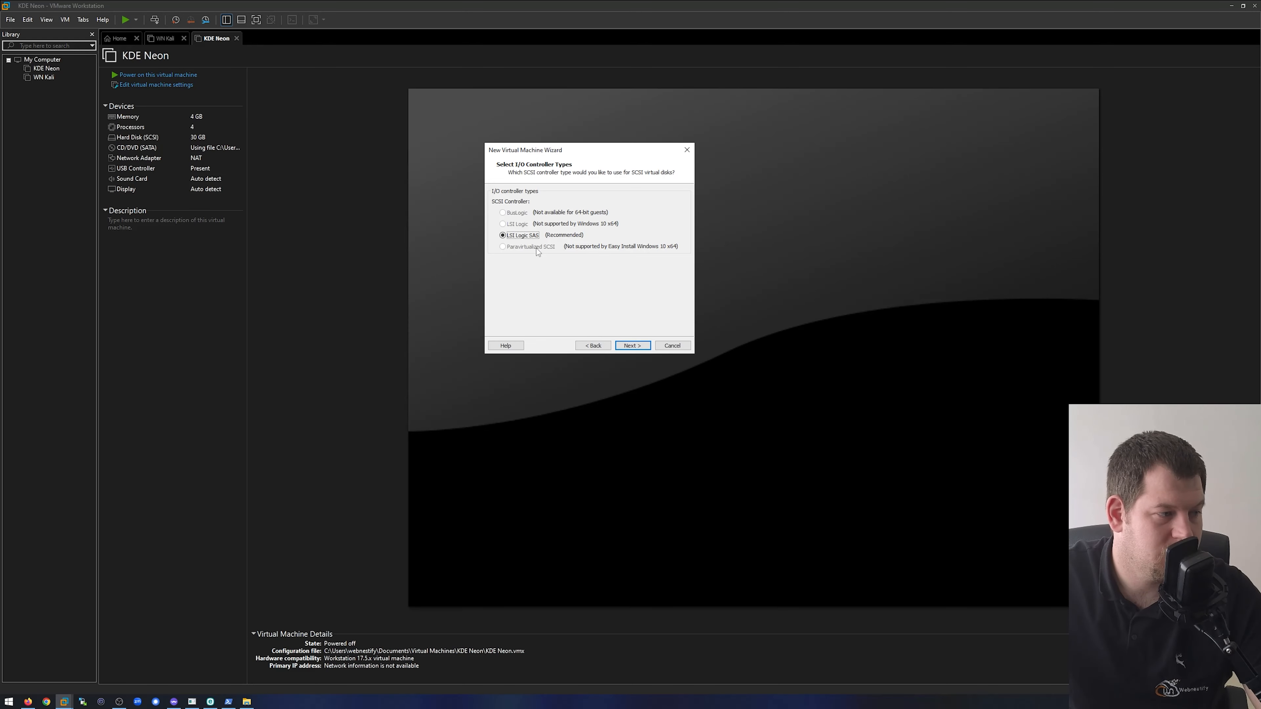
left_click(637, 349)
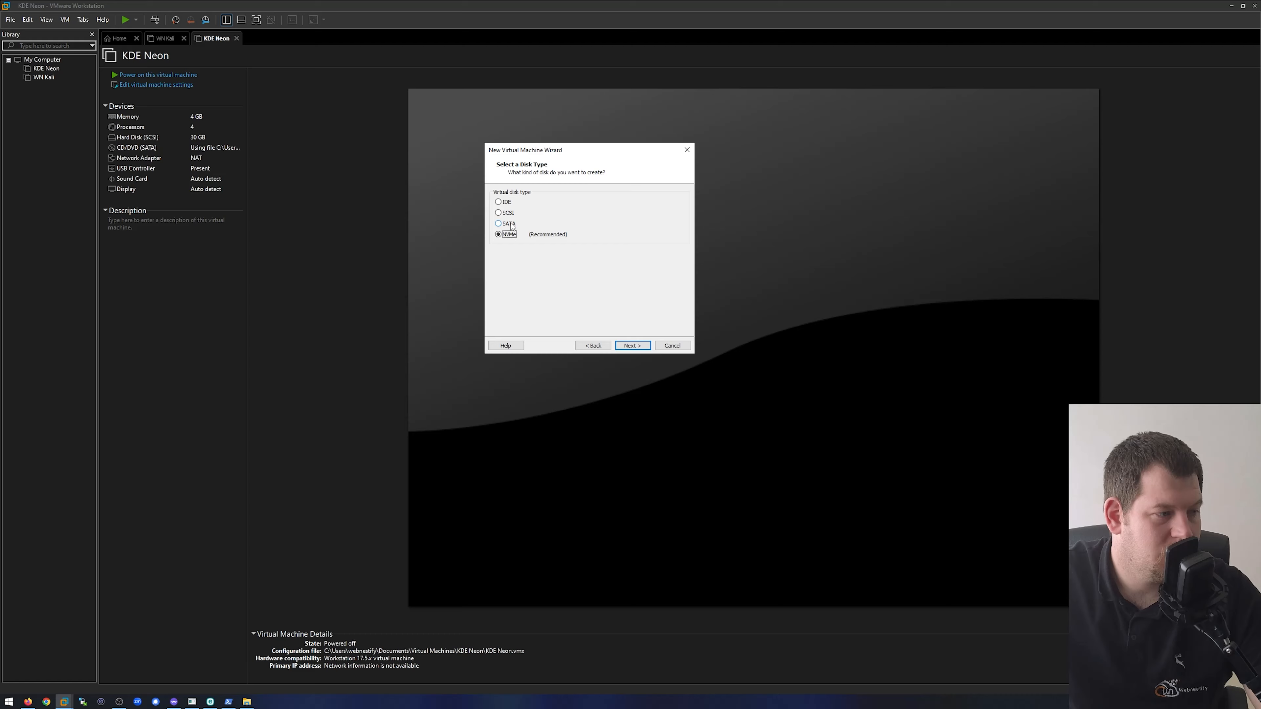
- Keep the NVMe disk type and create a new 60 GB virtual disk with all space allocated now, split into multiple files
left_click(633, 346)
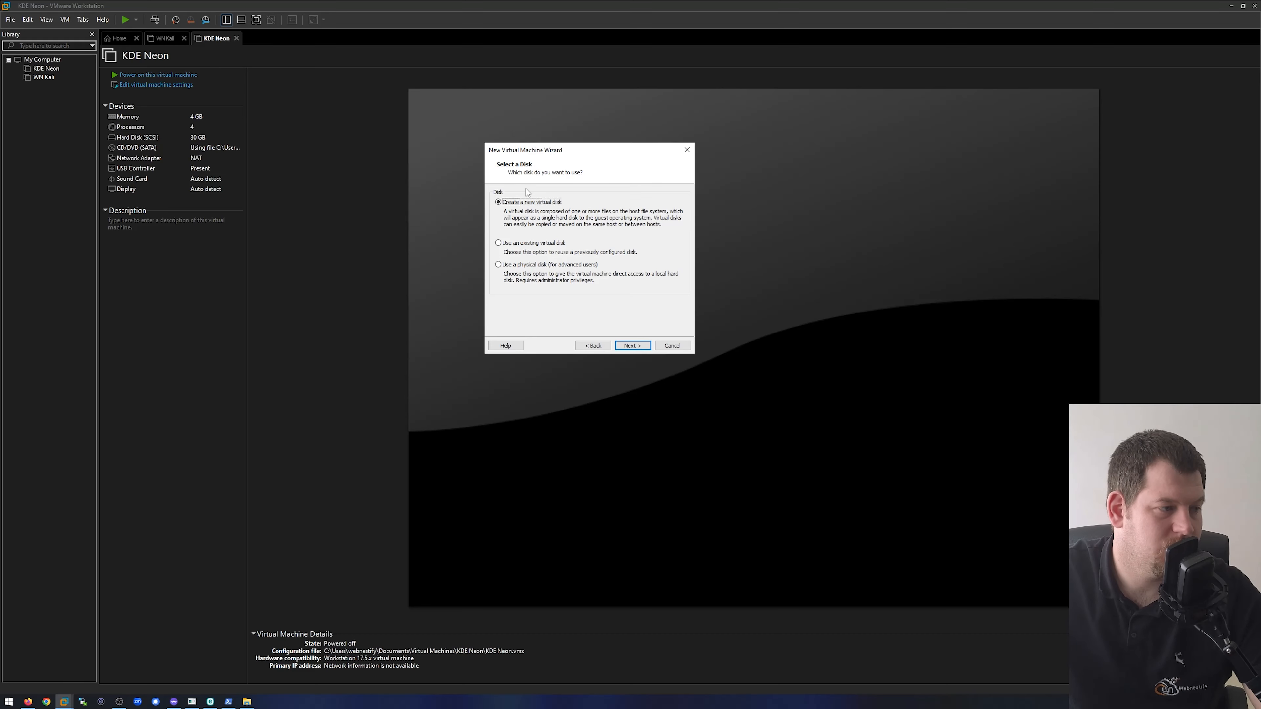
left_click(635, 345)
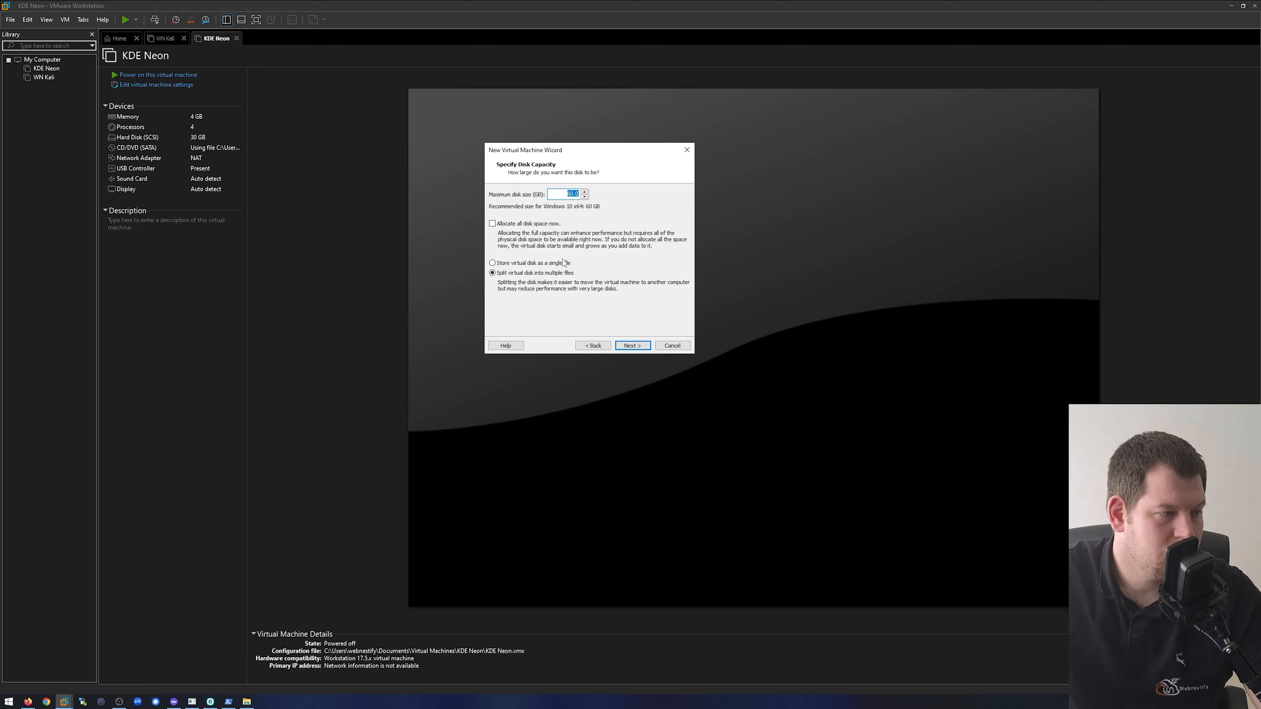
left_click(539, 226)
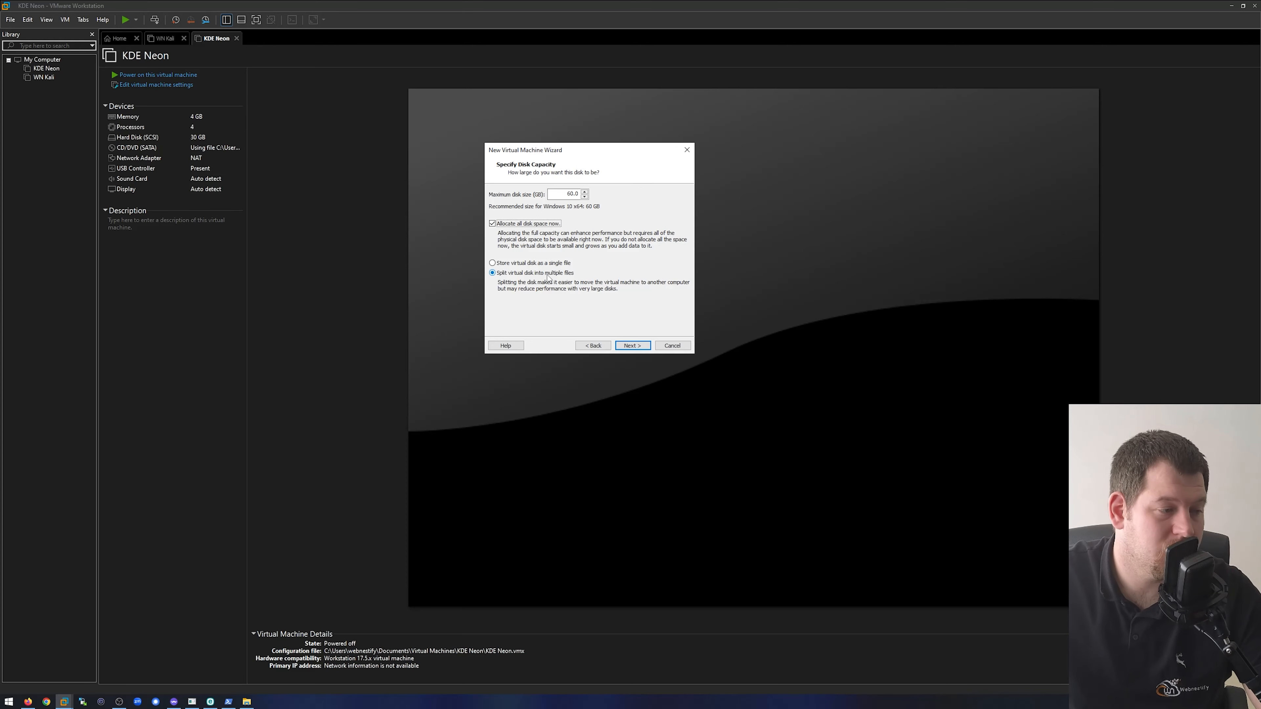
left_click(631, 346)
left_click(631, 346)
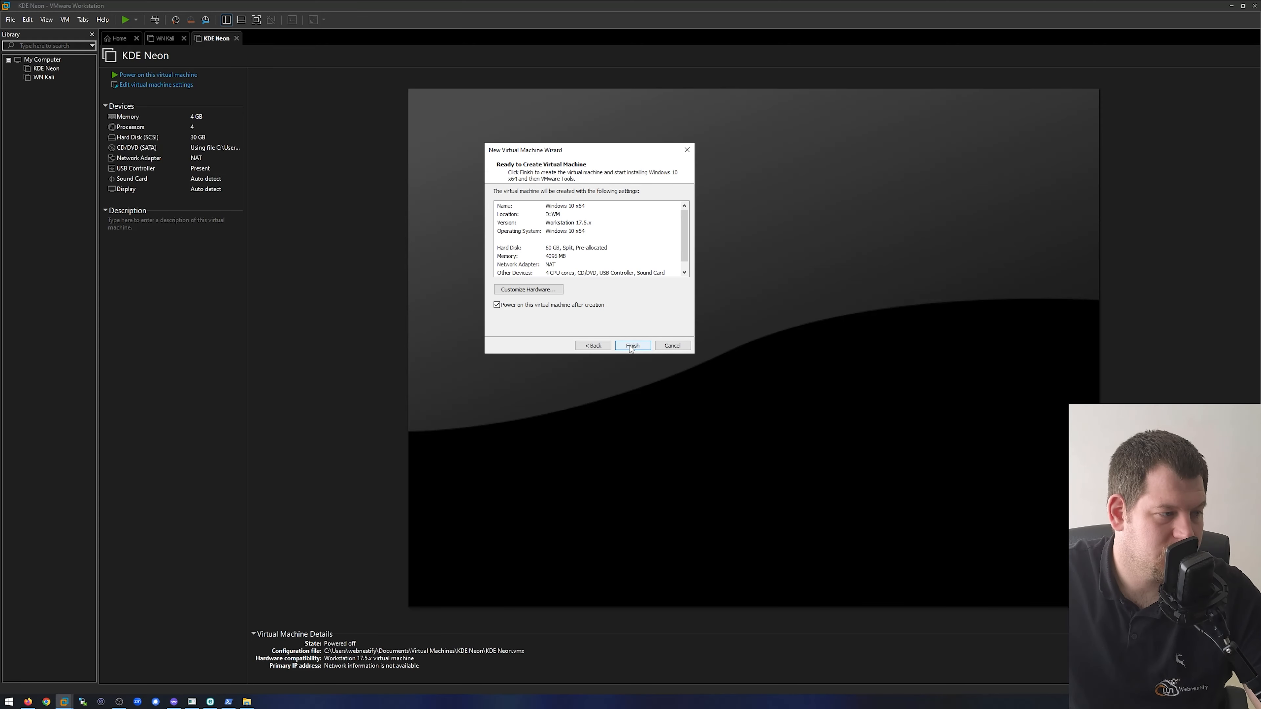
- Review the display hardware, keep 8 GB of graphics memory, and finish creating the virtual machine with power-on after creation enabled
left_click(544, 292)
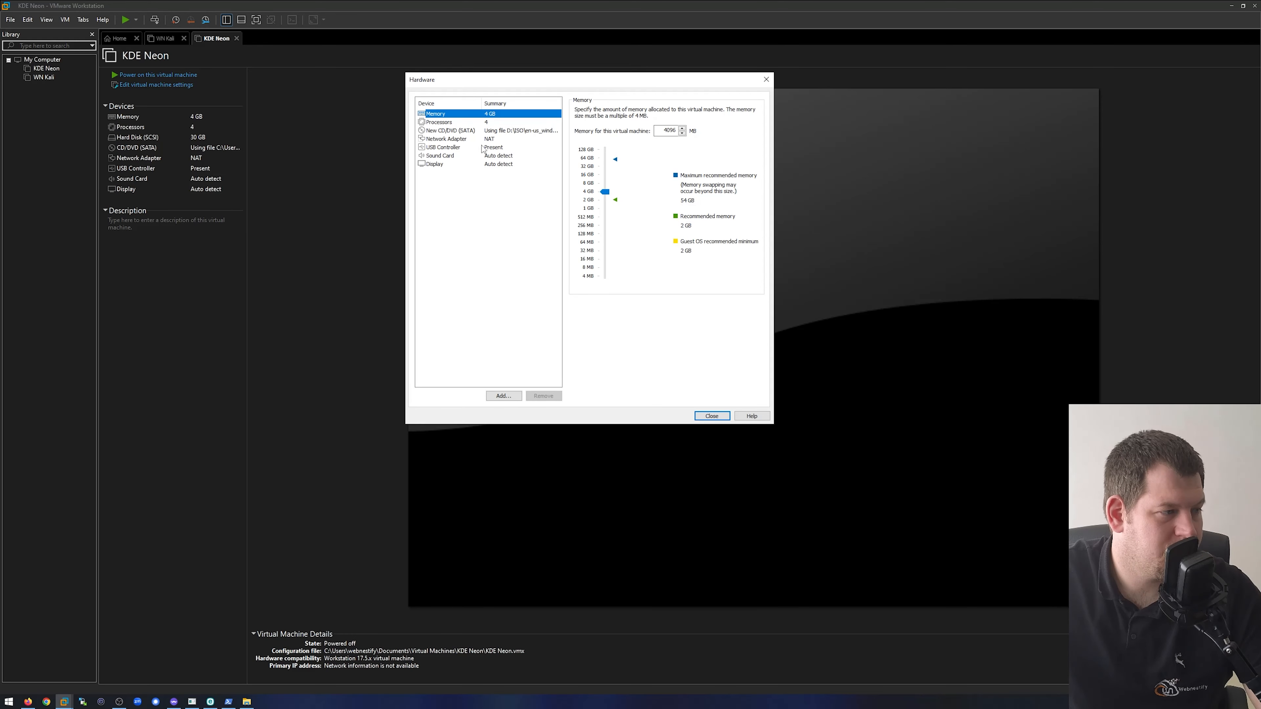
left_click(455, 164)
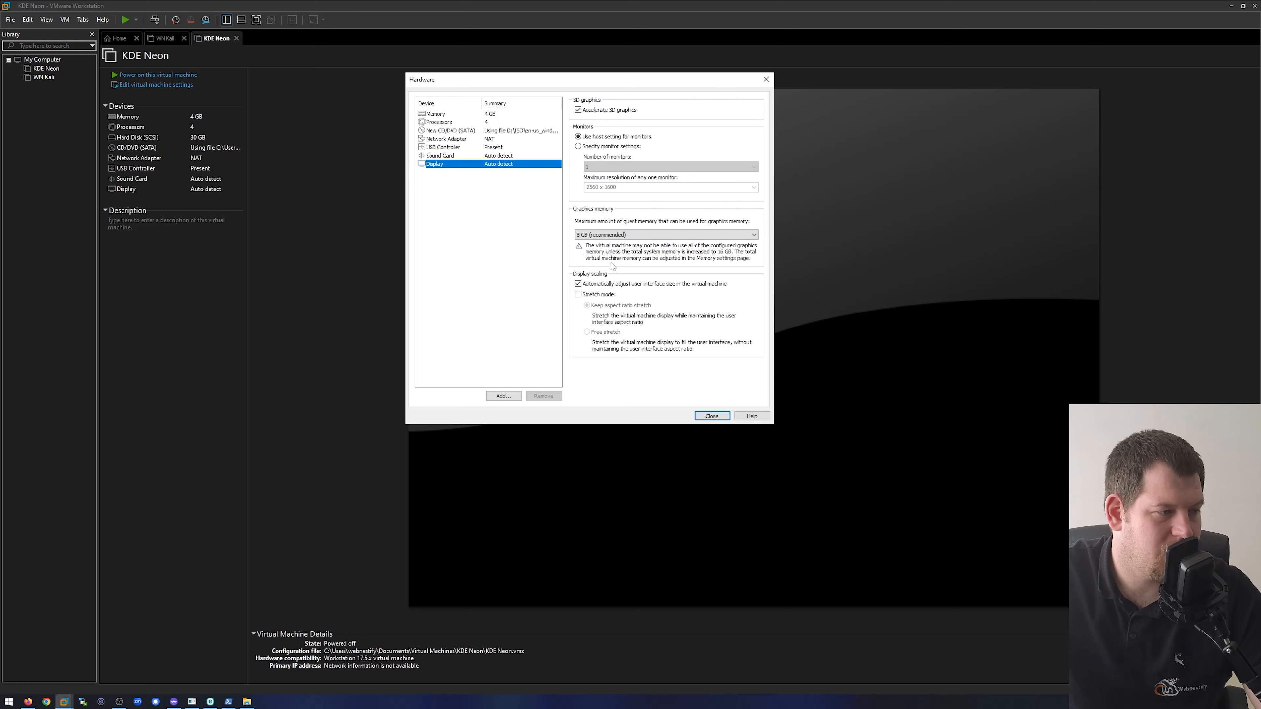
left_click(617, 237)
left_click(618, 237)
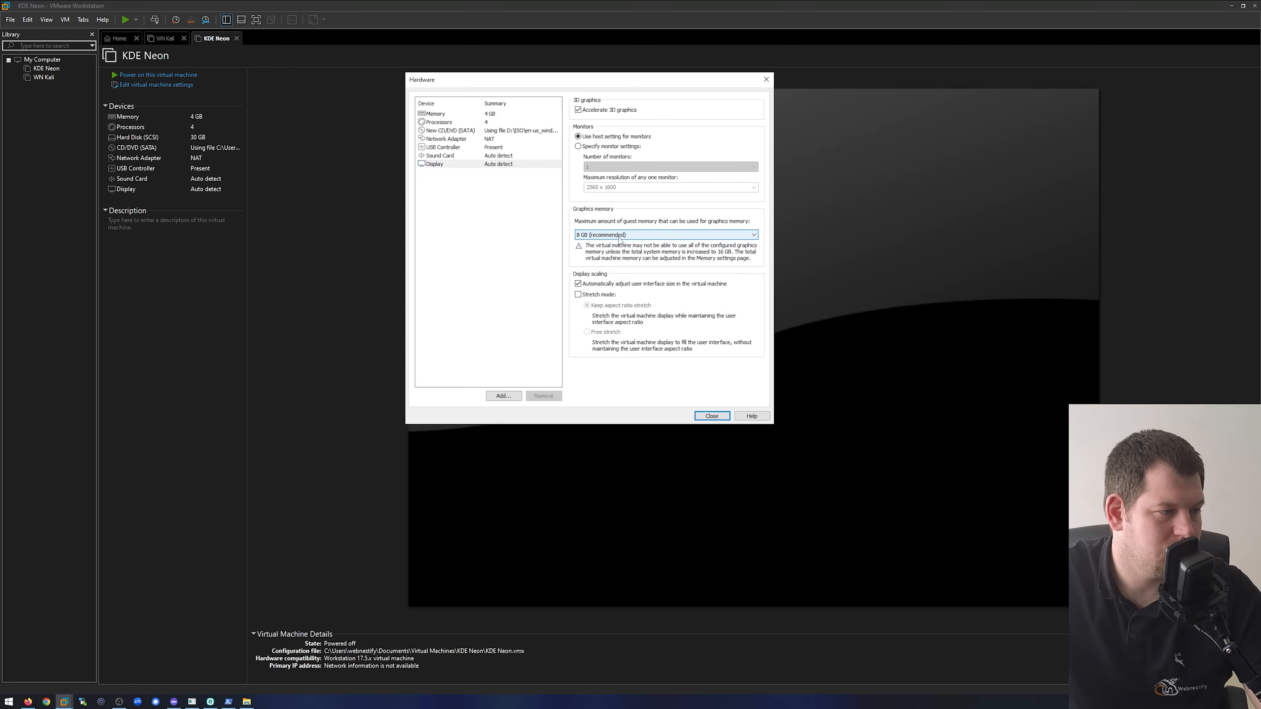
left_click(707, 417)
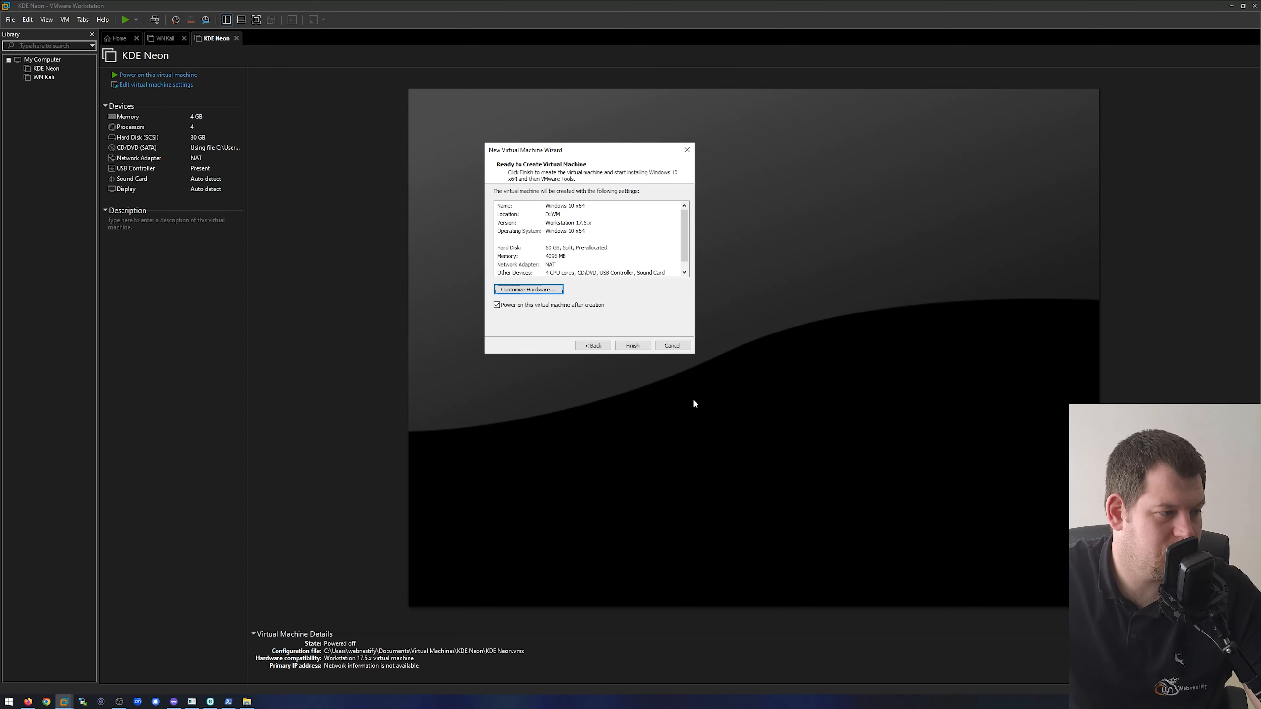
left_click(632, 346)
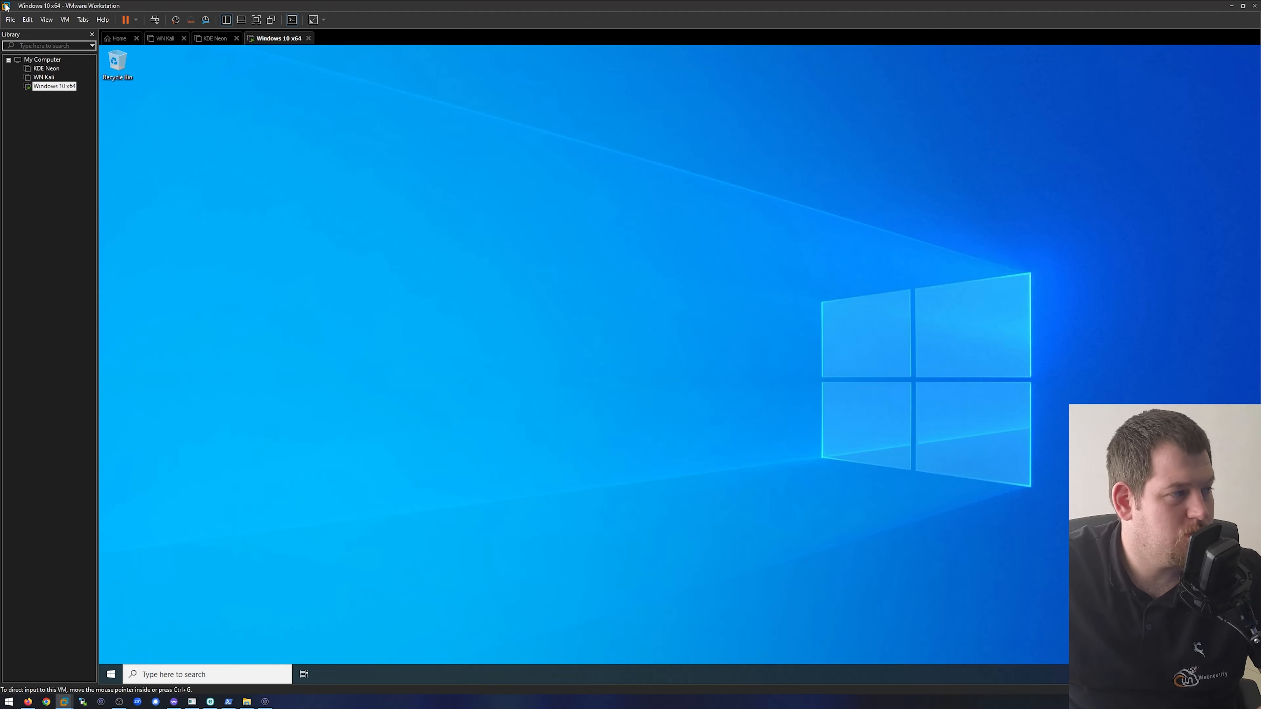
- Shut down the Windows 10 x64 guest operating system and confirm the shutdown
left_click(138, 22)
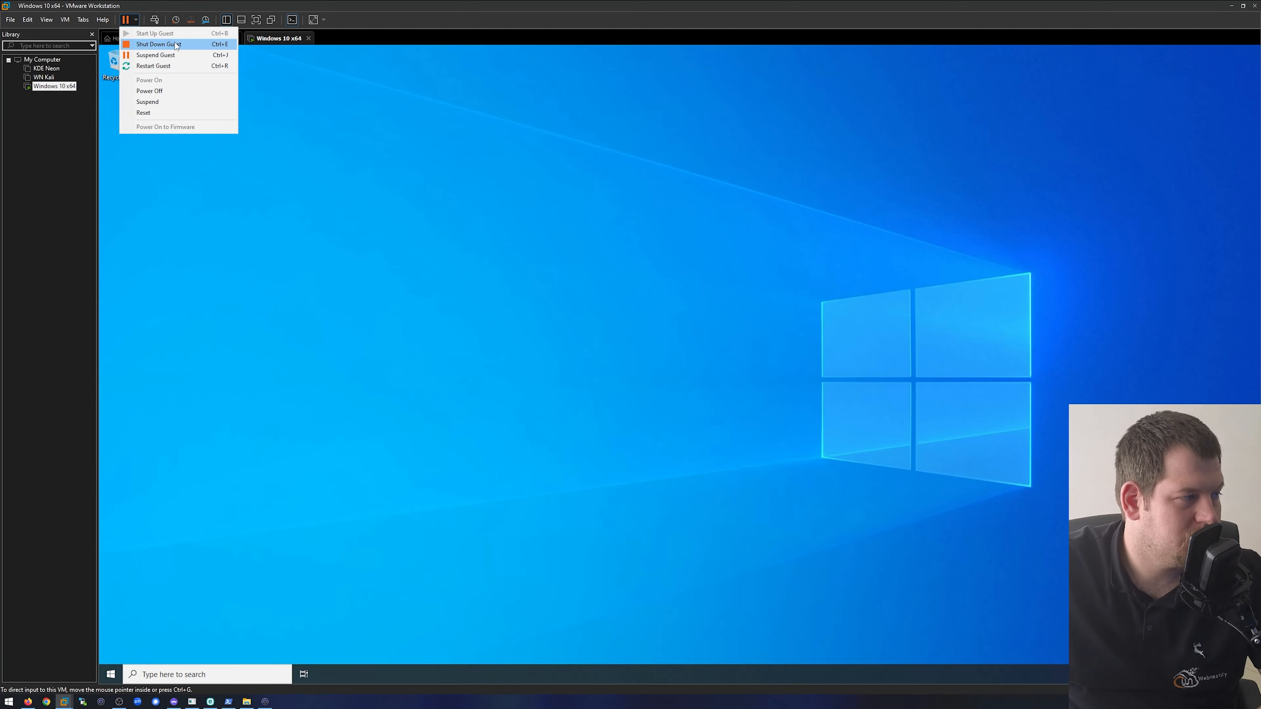
left_click(184, 46)
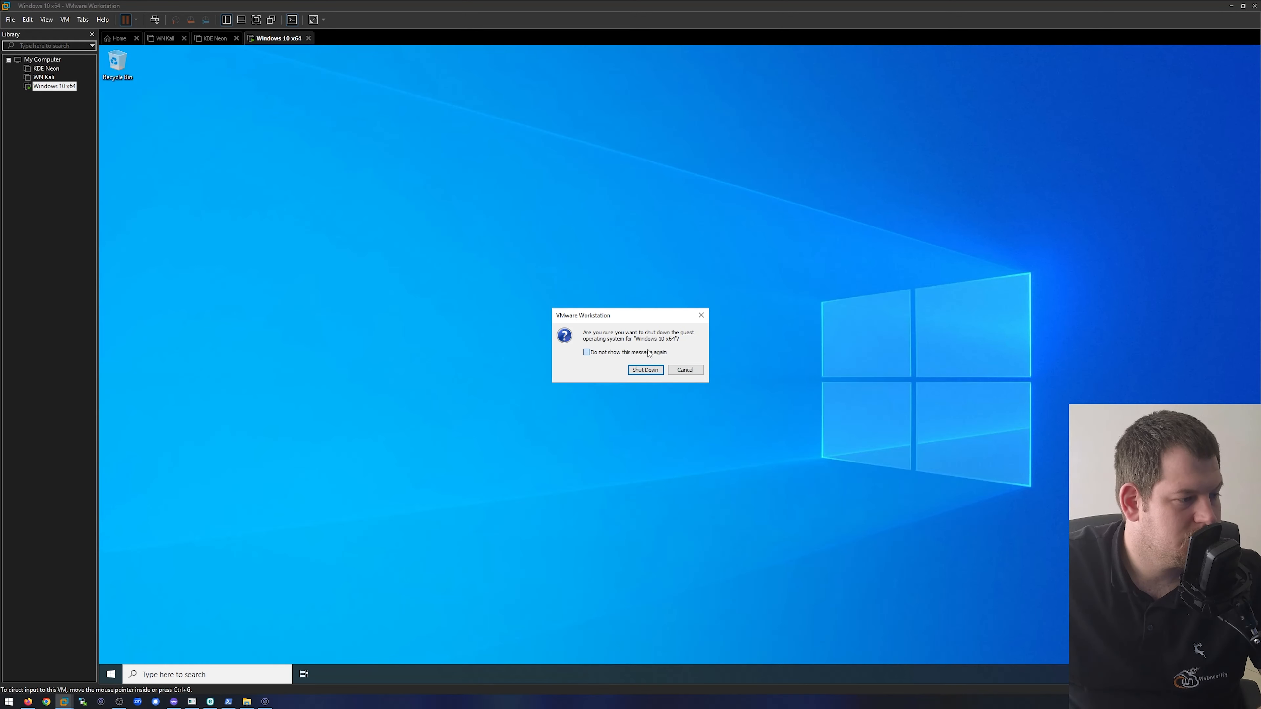
left_click(645, 369)
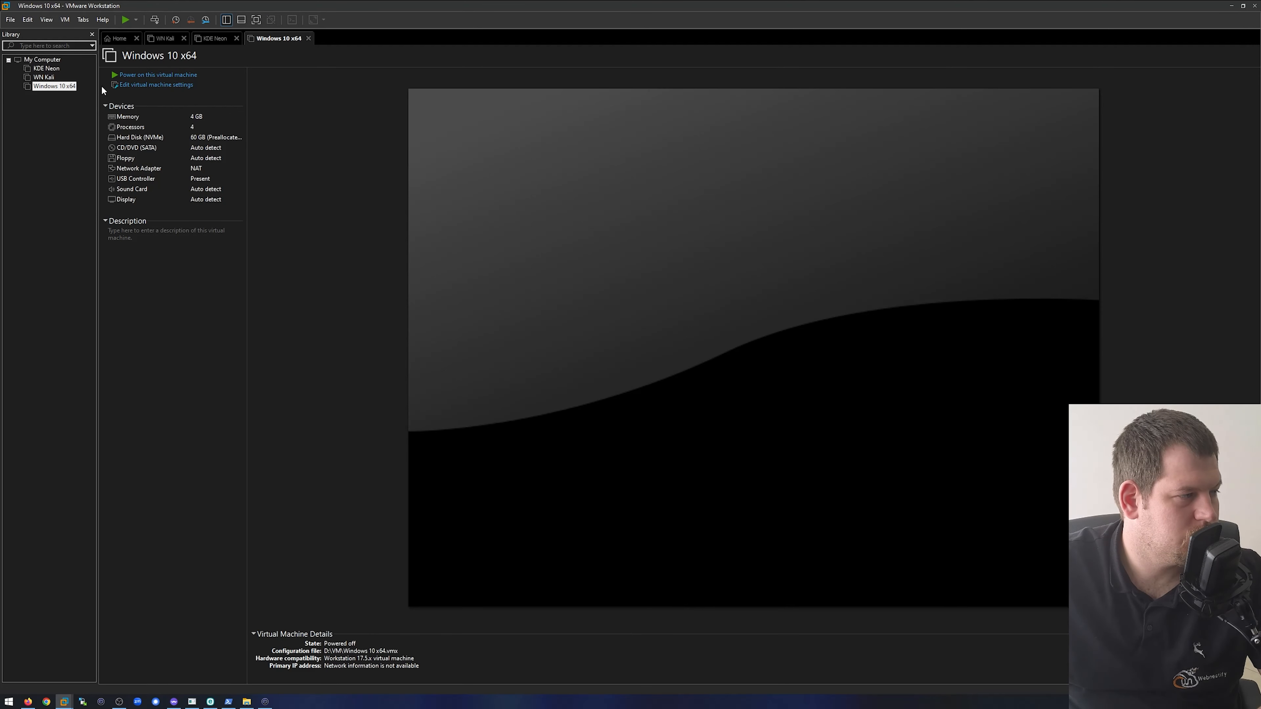
- Set the Windows 10 x64 virtual machine to take a new snapshot when powering off
left_click(158, 87)
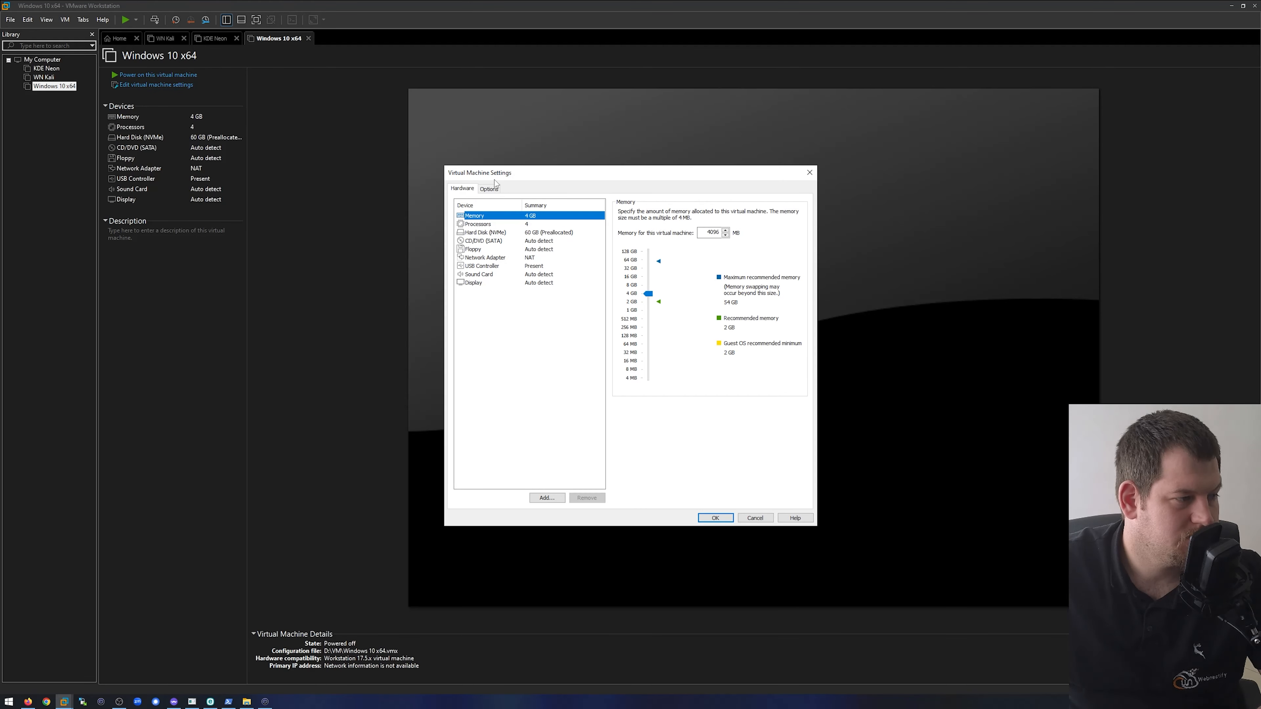
left_click(498, 190)
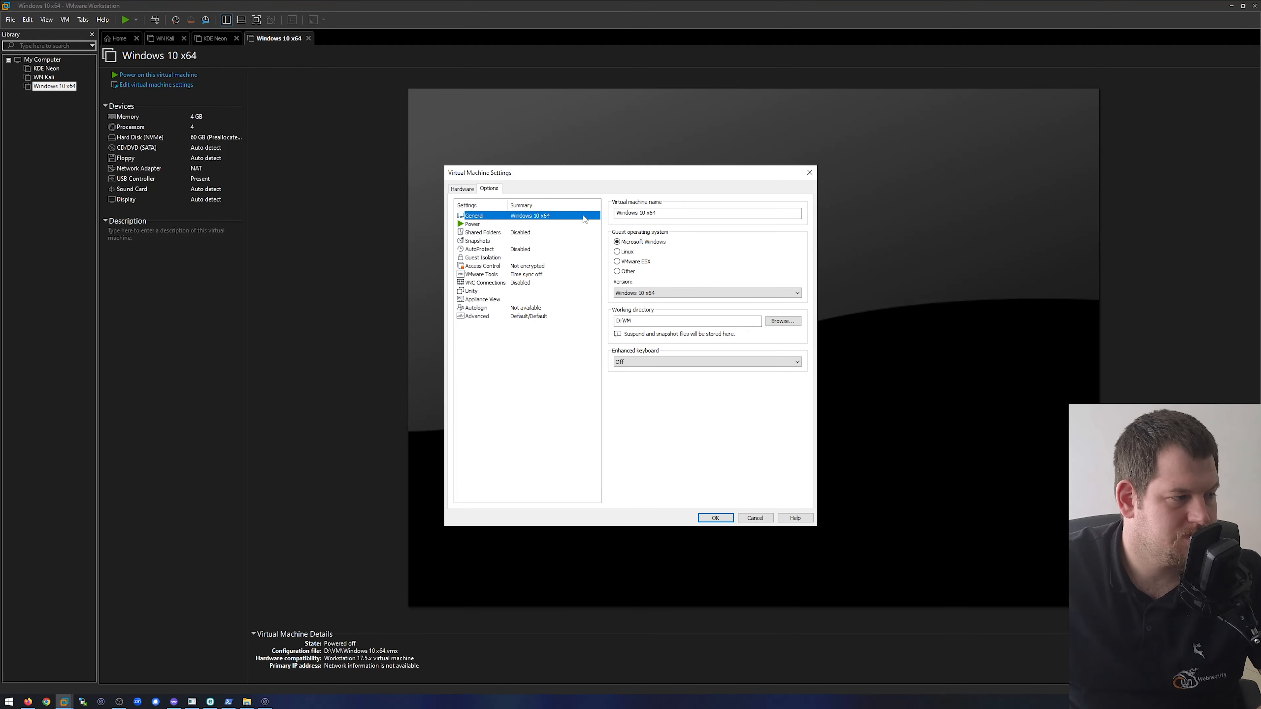
left_click(502, 242)
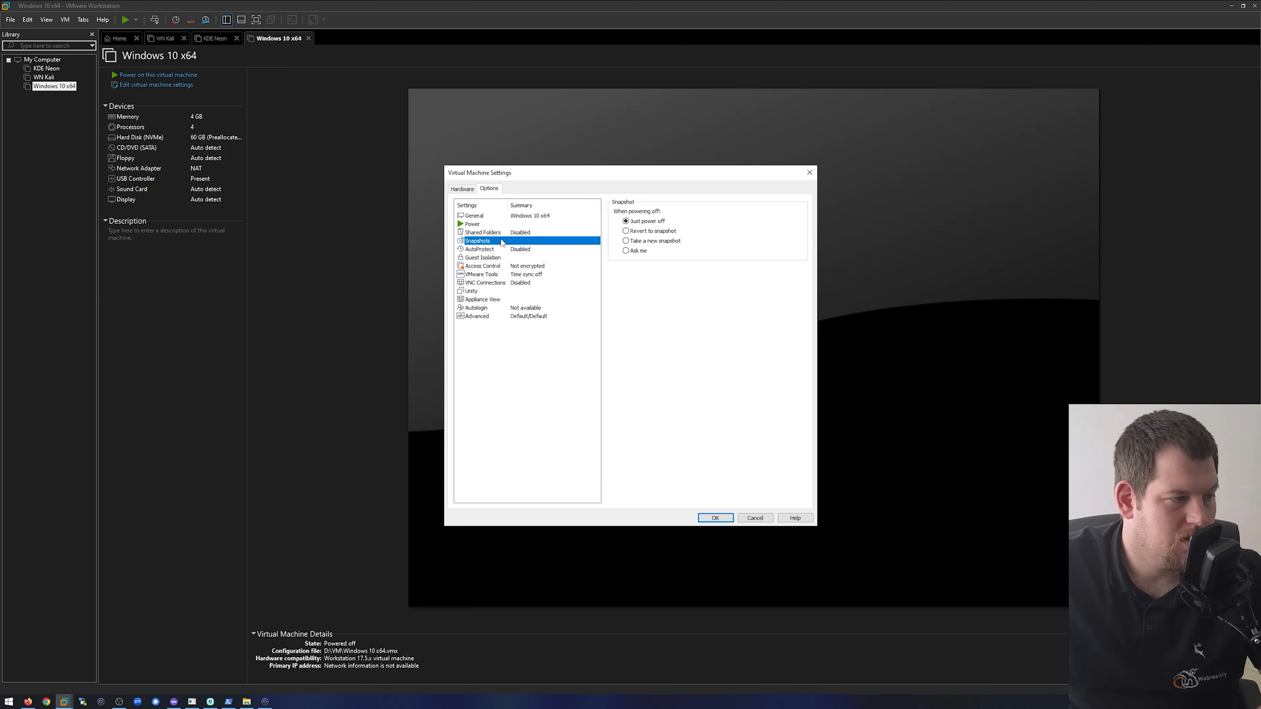
left_click(665, 242)
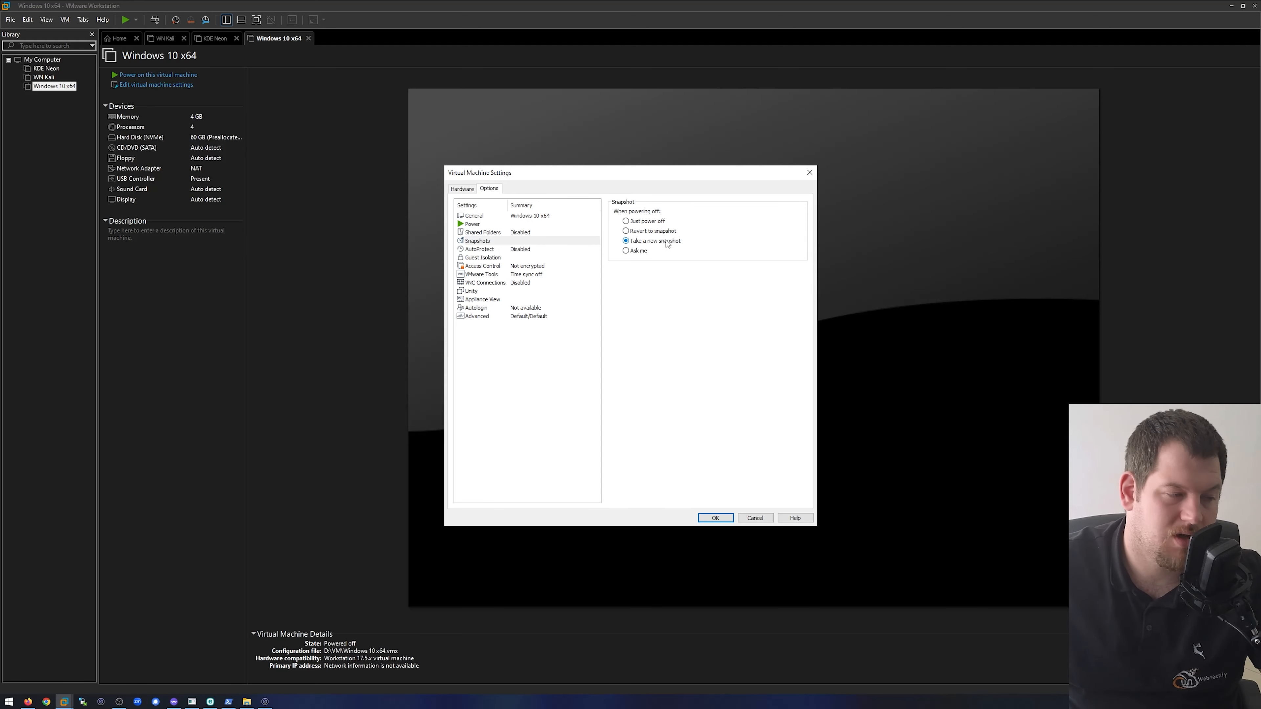
- Enable AutoProtect for the virtual machine with an hourly snapshot interval
left_click(497, 249)
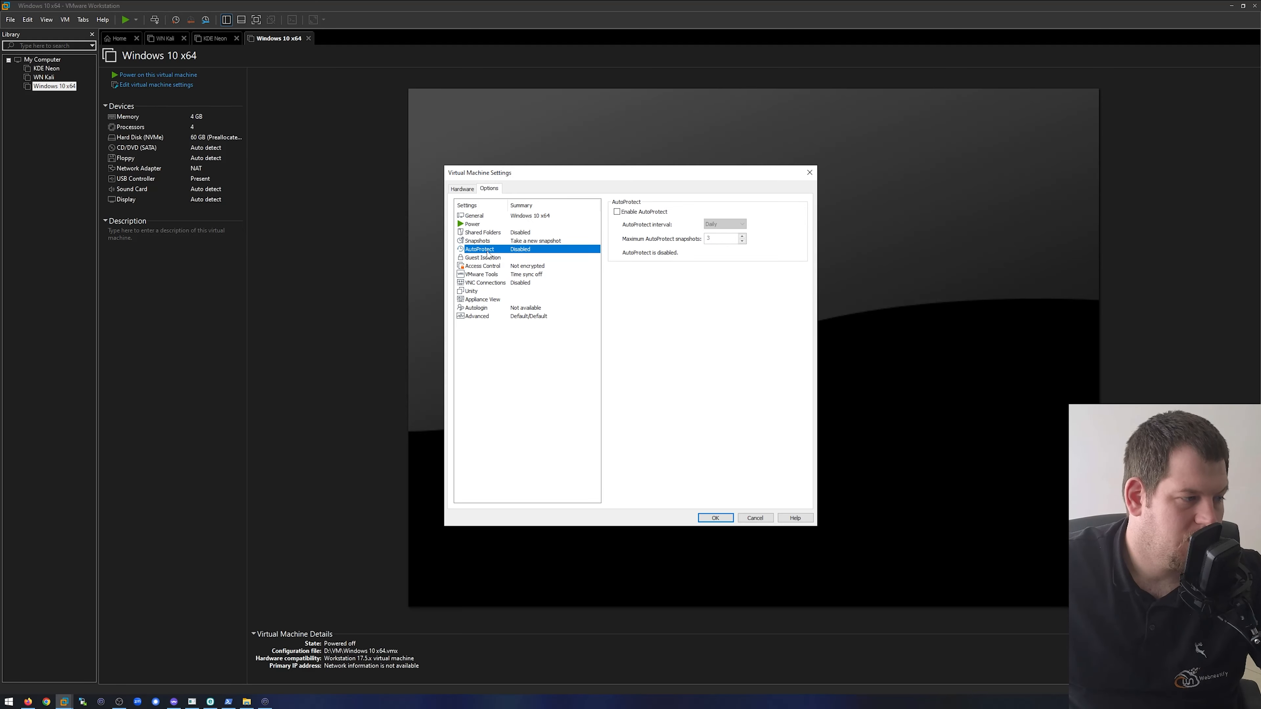
left_click(641, 214)
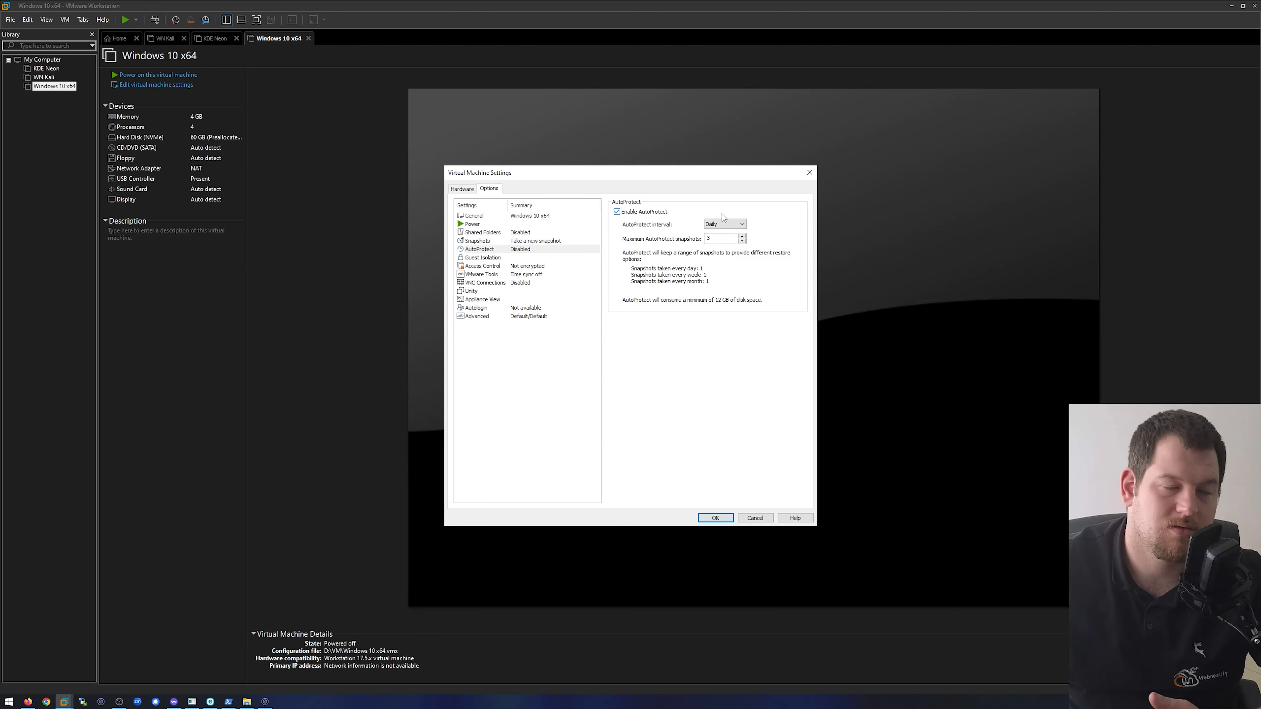
left_click(735, 224)
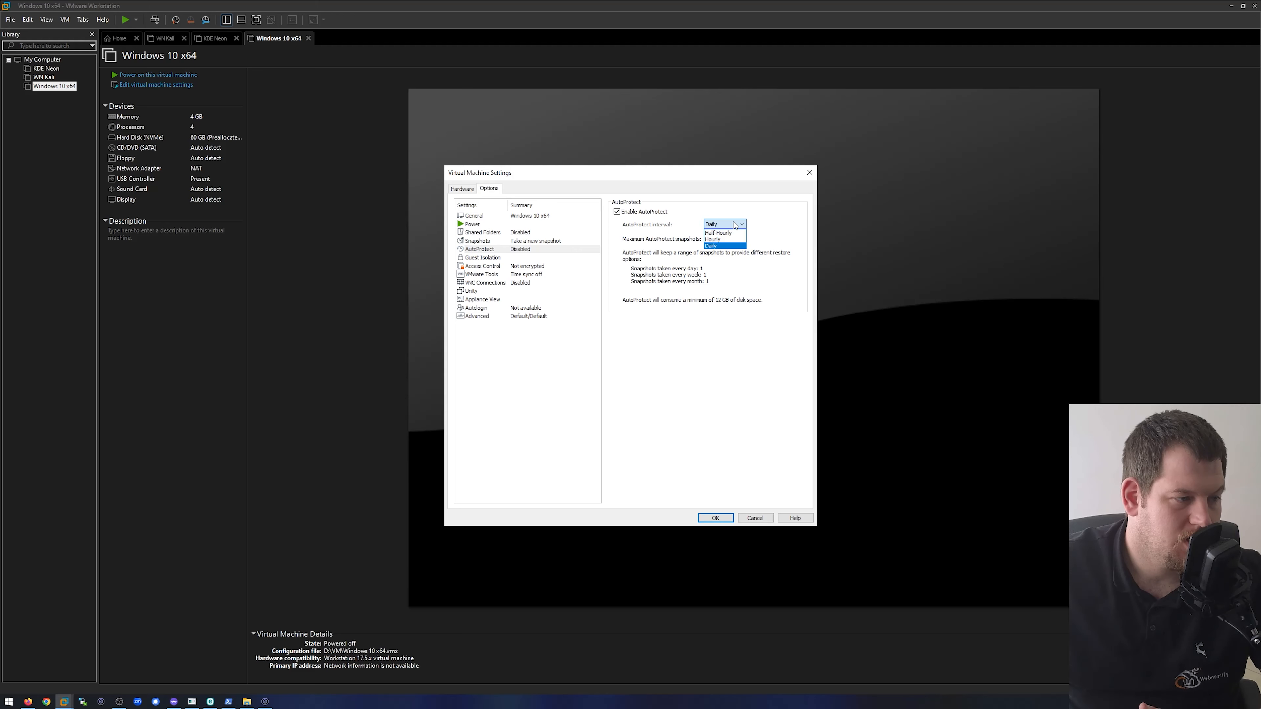
left_click(717, 240)
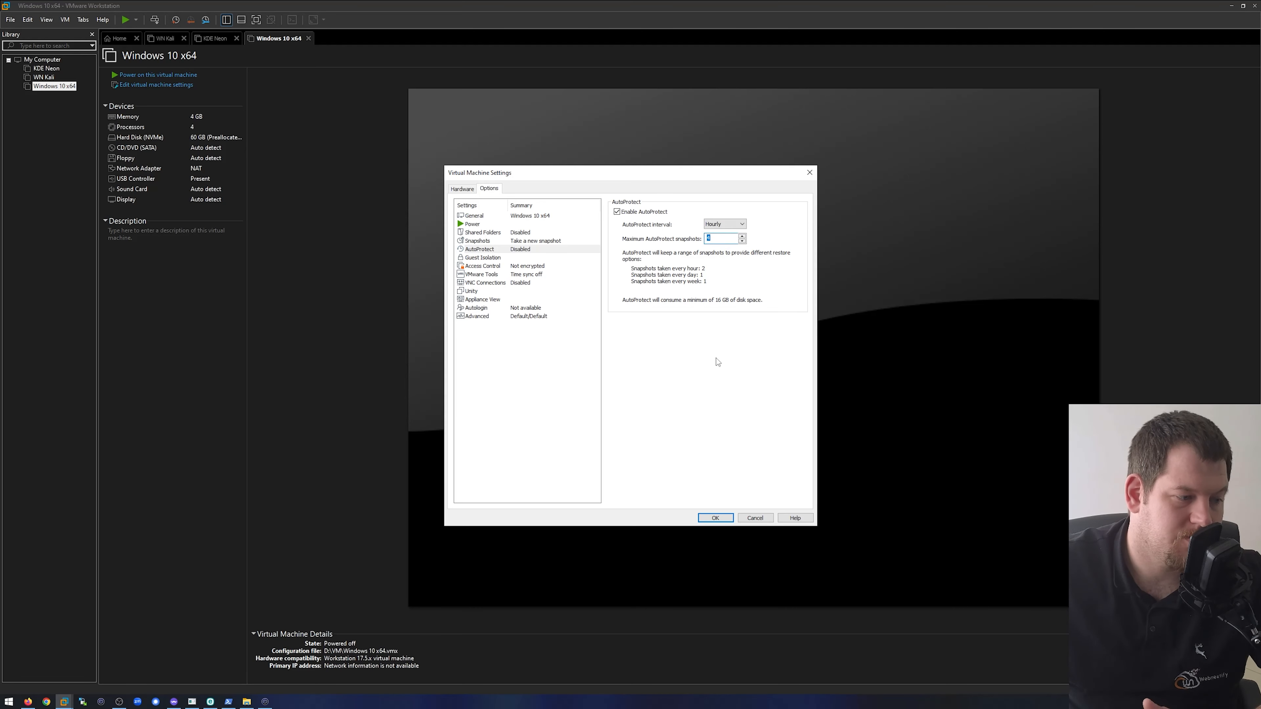
- Encrypt all of the virtual machine's files, entering and confirming the encryption password, without remembering it in Credential Manager
left_click(487, 258)
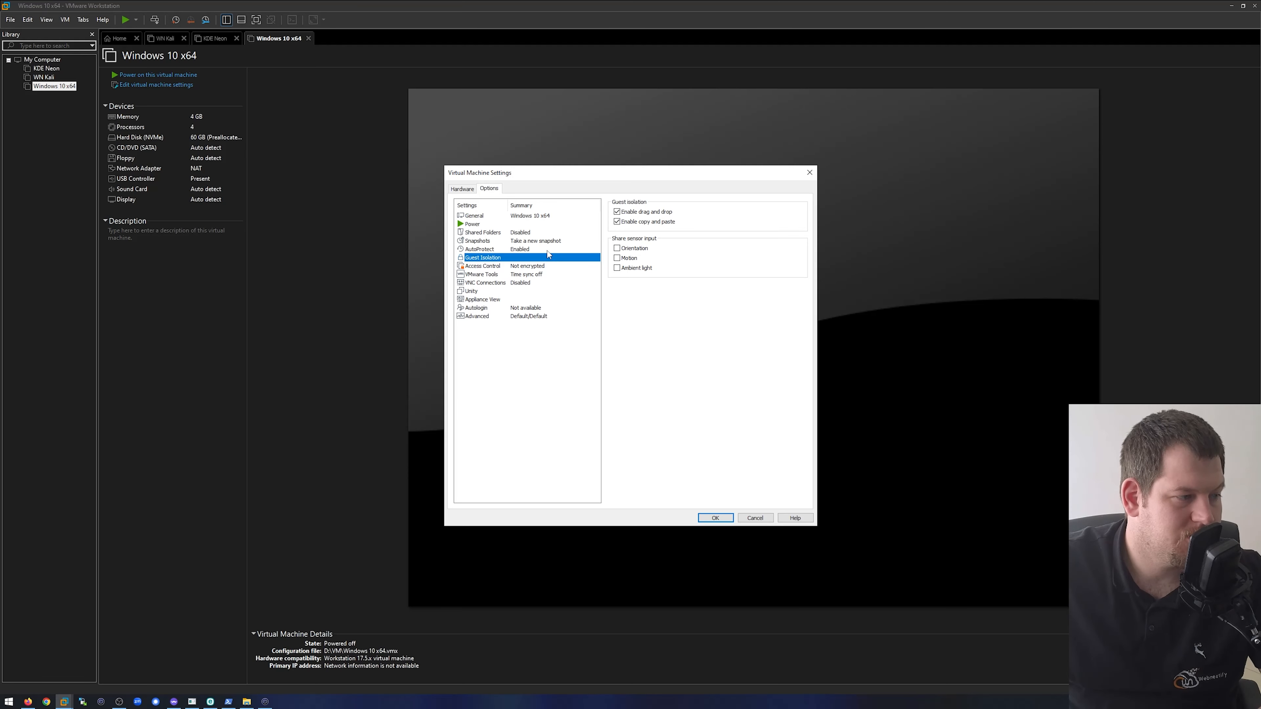
left_click(545, 267)
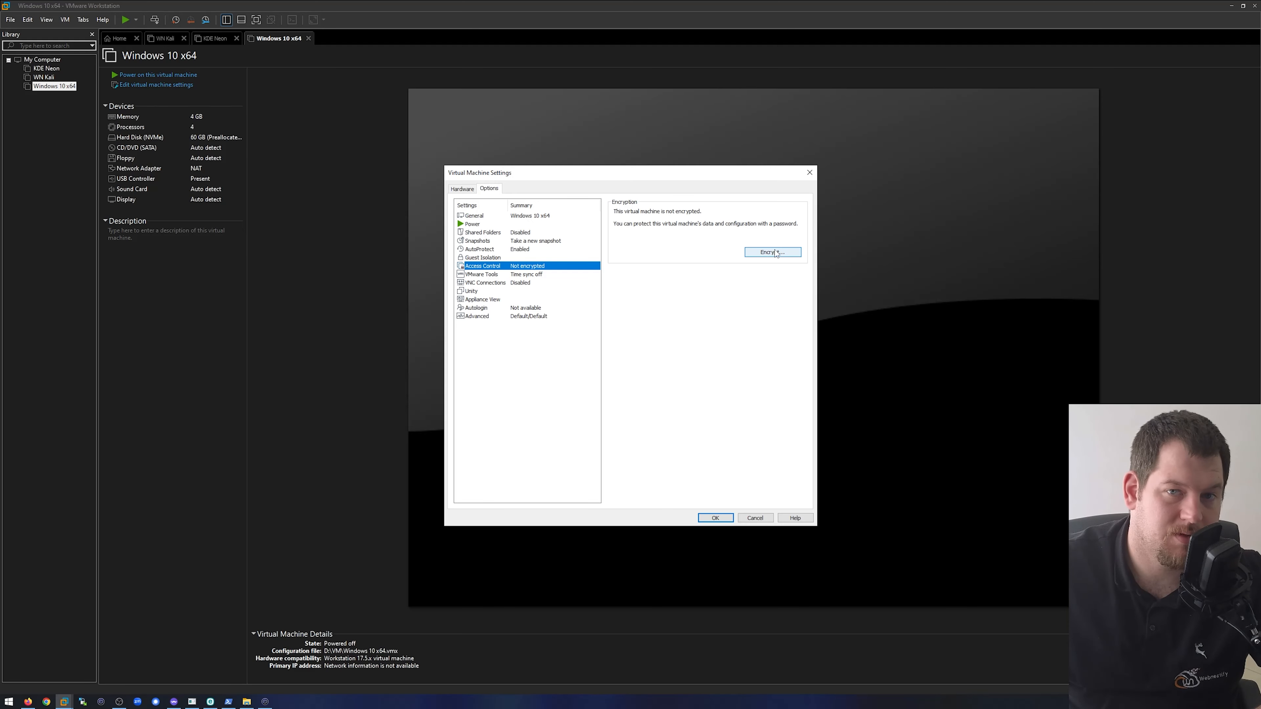
left_click(774, 254)
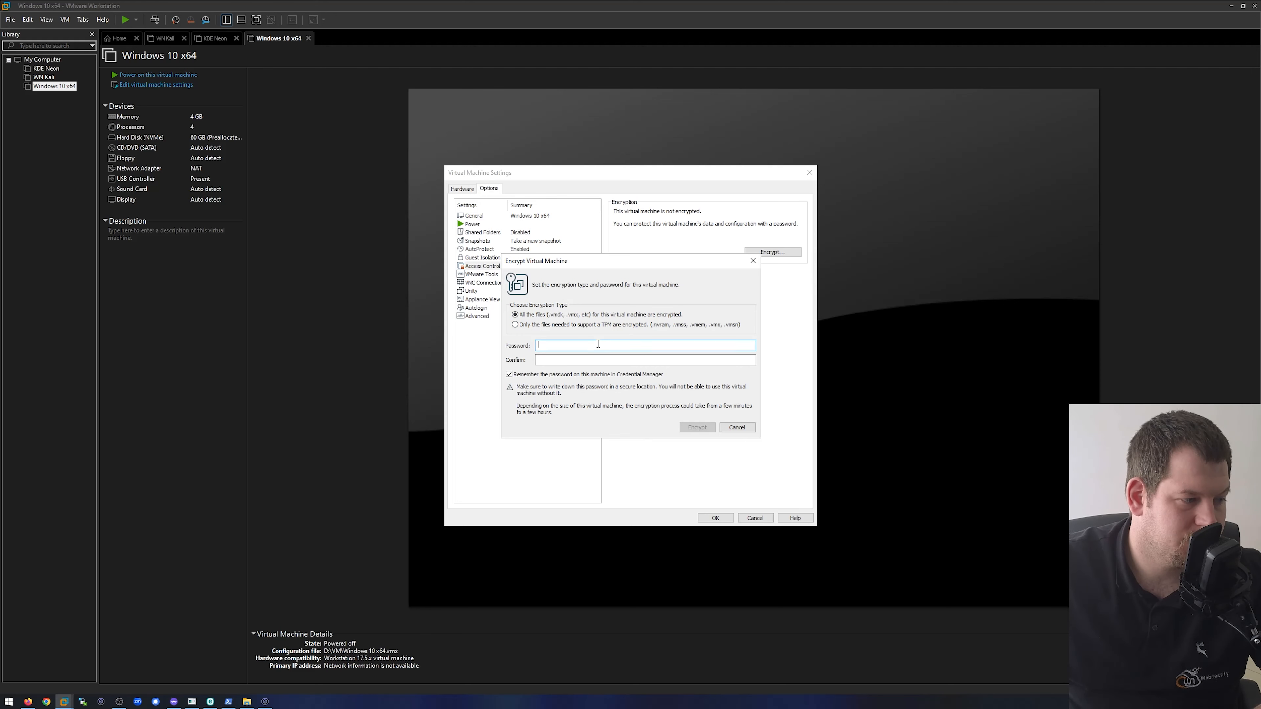
left_click(598, 344)
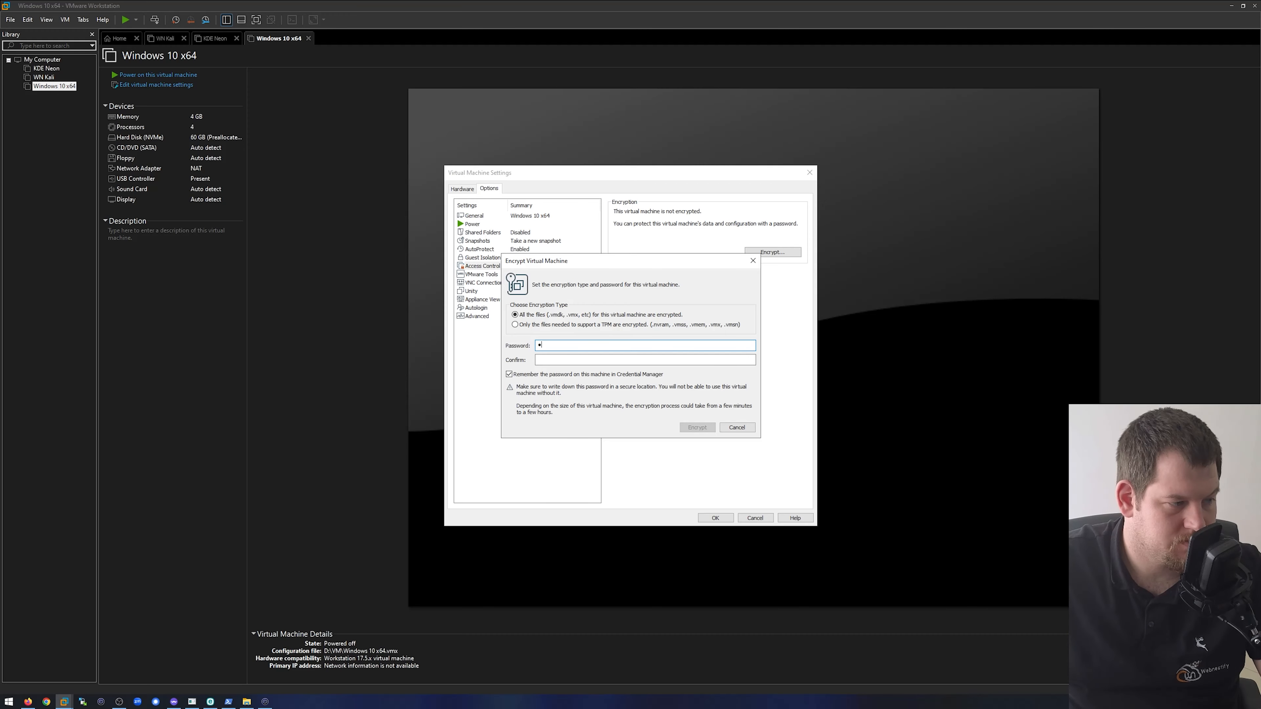
type("••••••••")
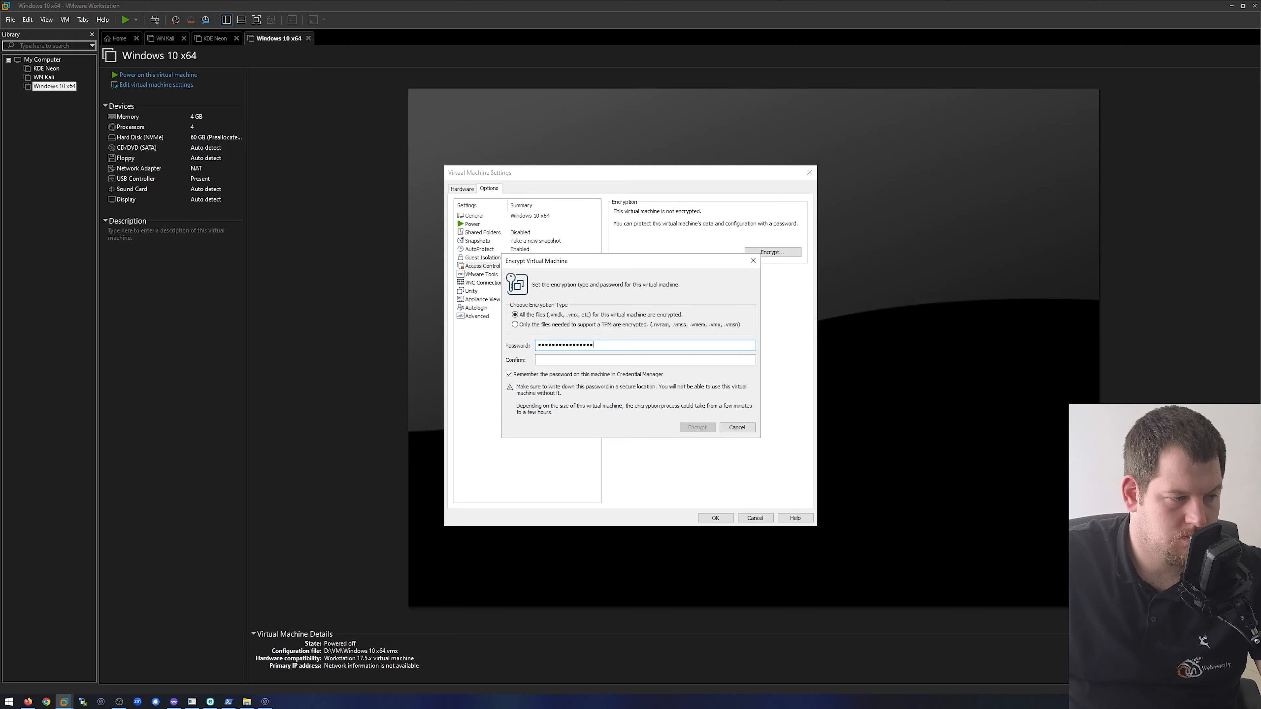
key("Tab")
type("•")
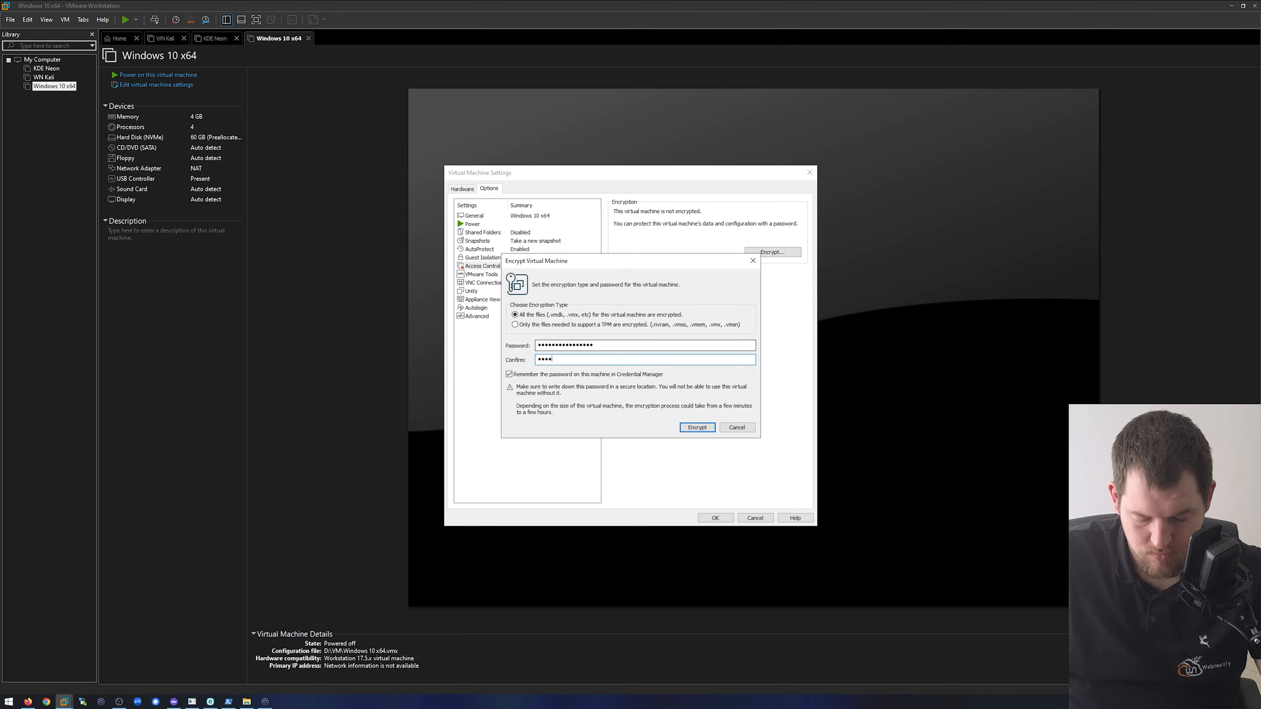
type("•••••••••••")
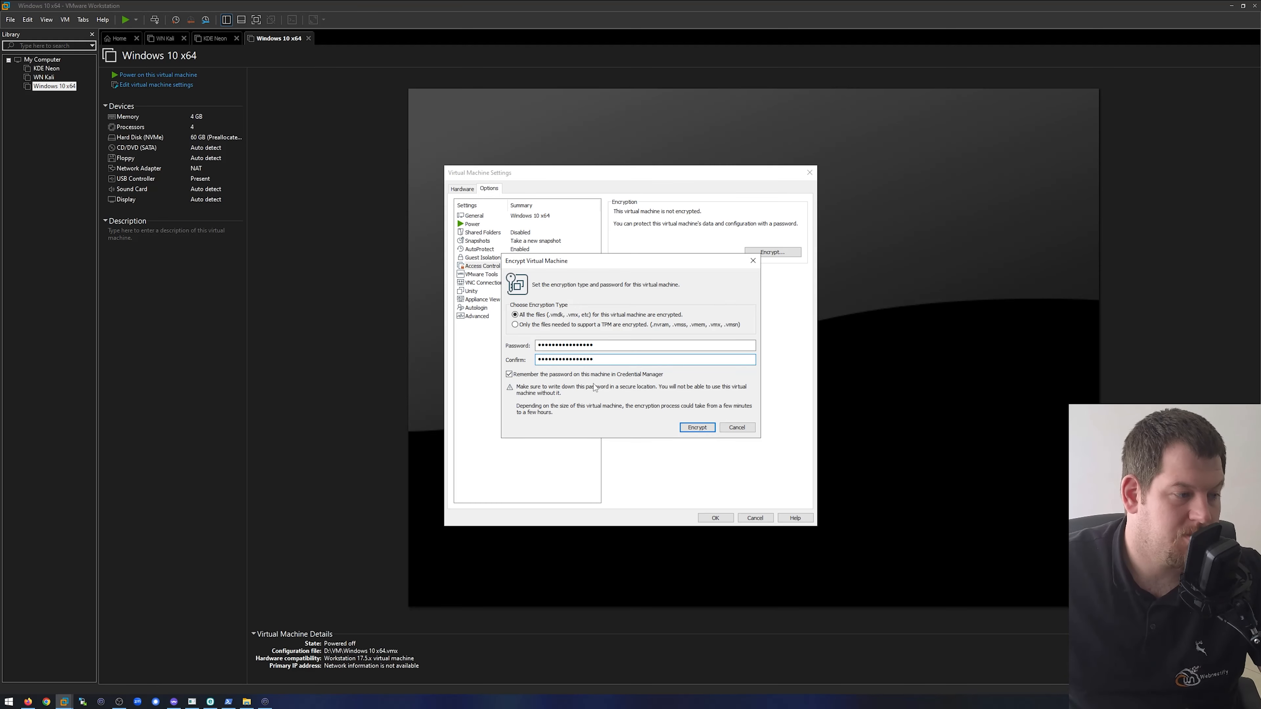
left_click(592, 374)
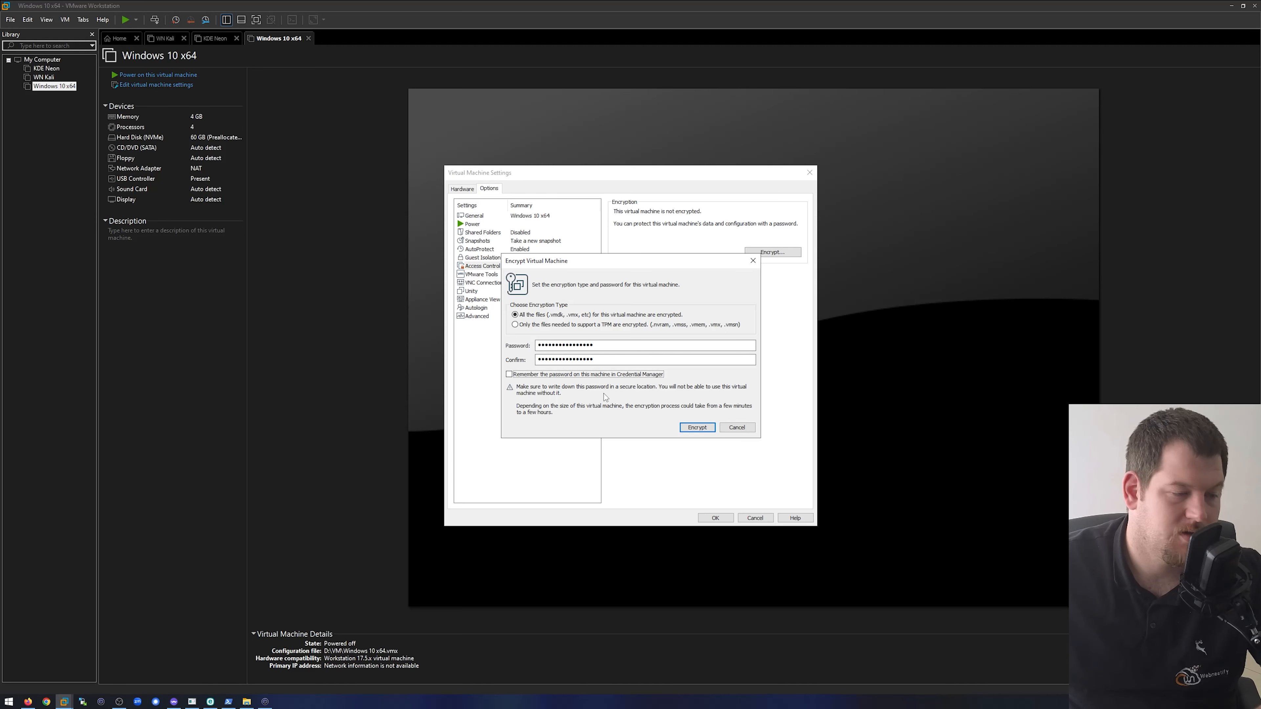
left_click(699, 429)
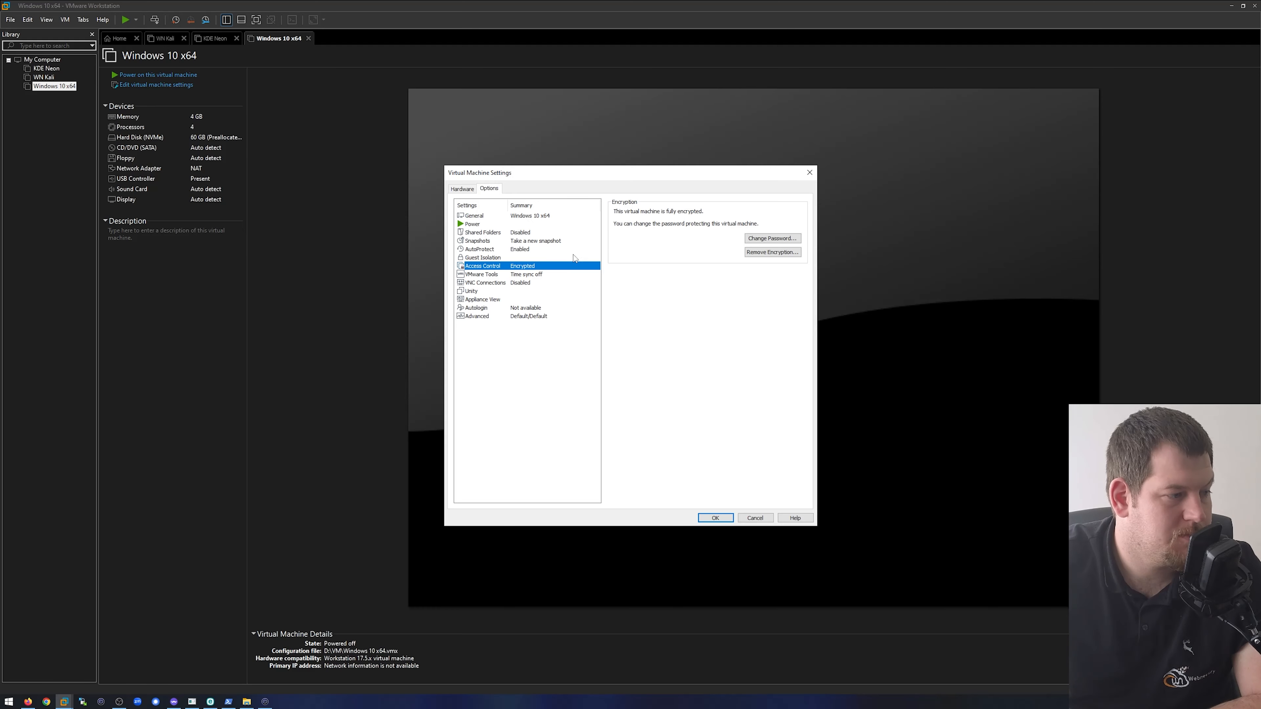
- Enable guest time synchronization with the host, and save the settings after reviewing the VNC, Autologin and Advanced options
left_click(542, 277)
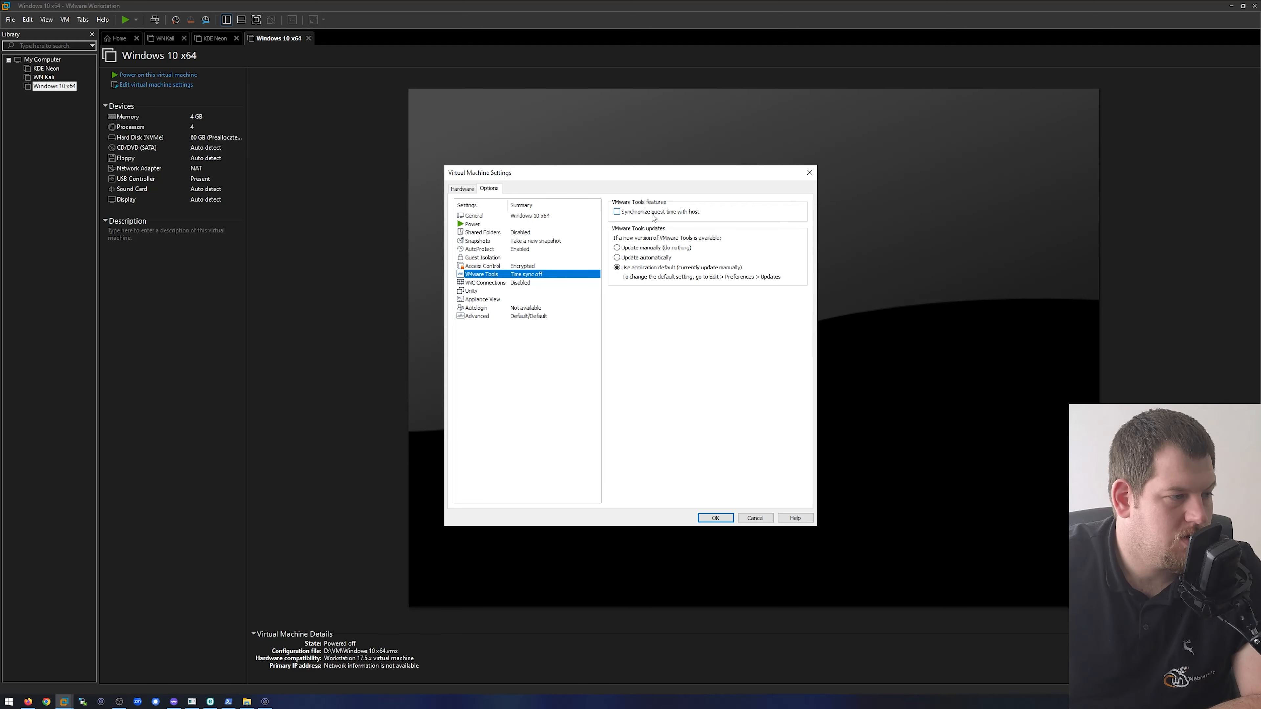
left_click(681, 212)
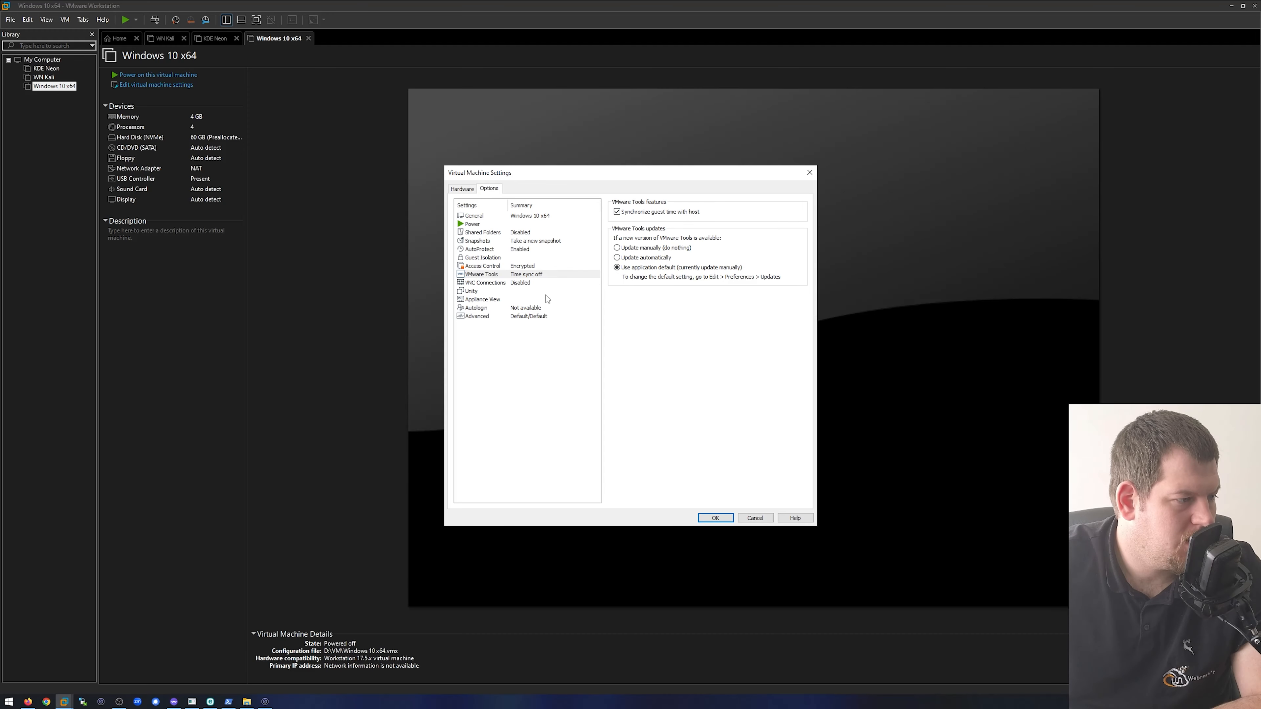
left_click(523, 284)
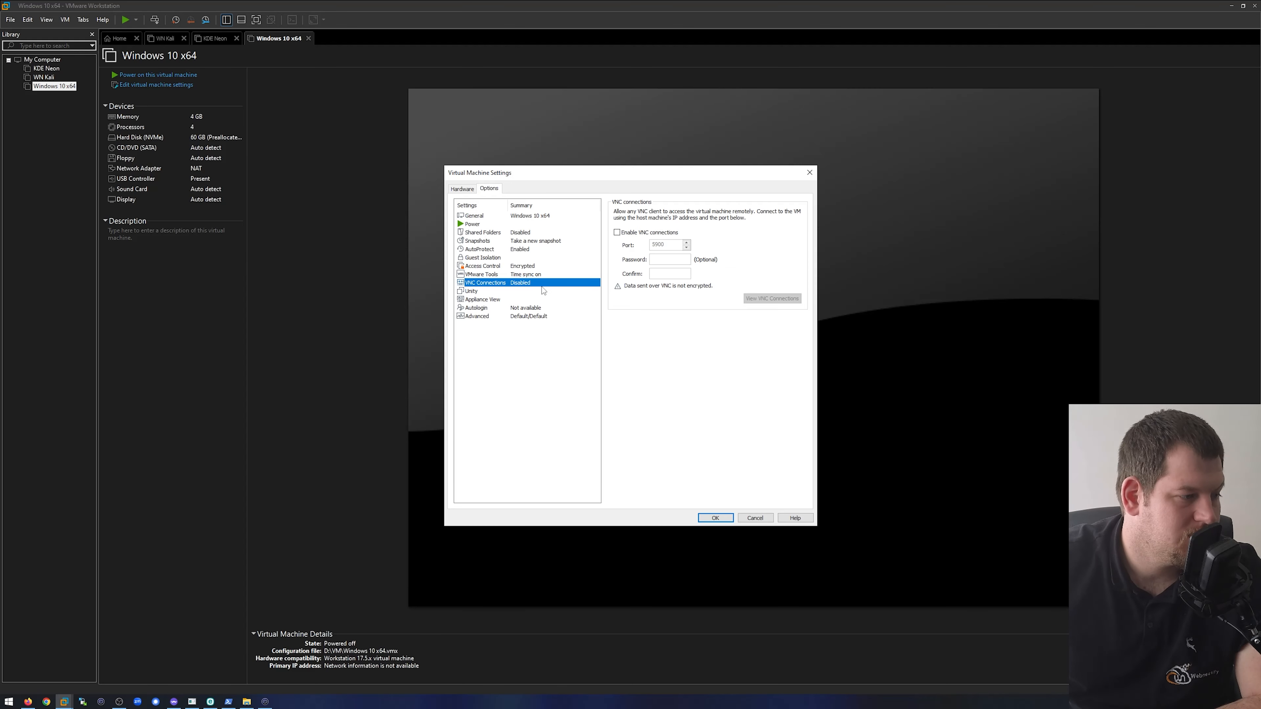
left_click(531, 308)
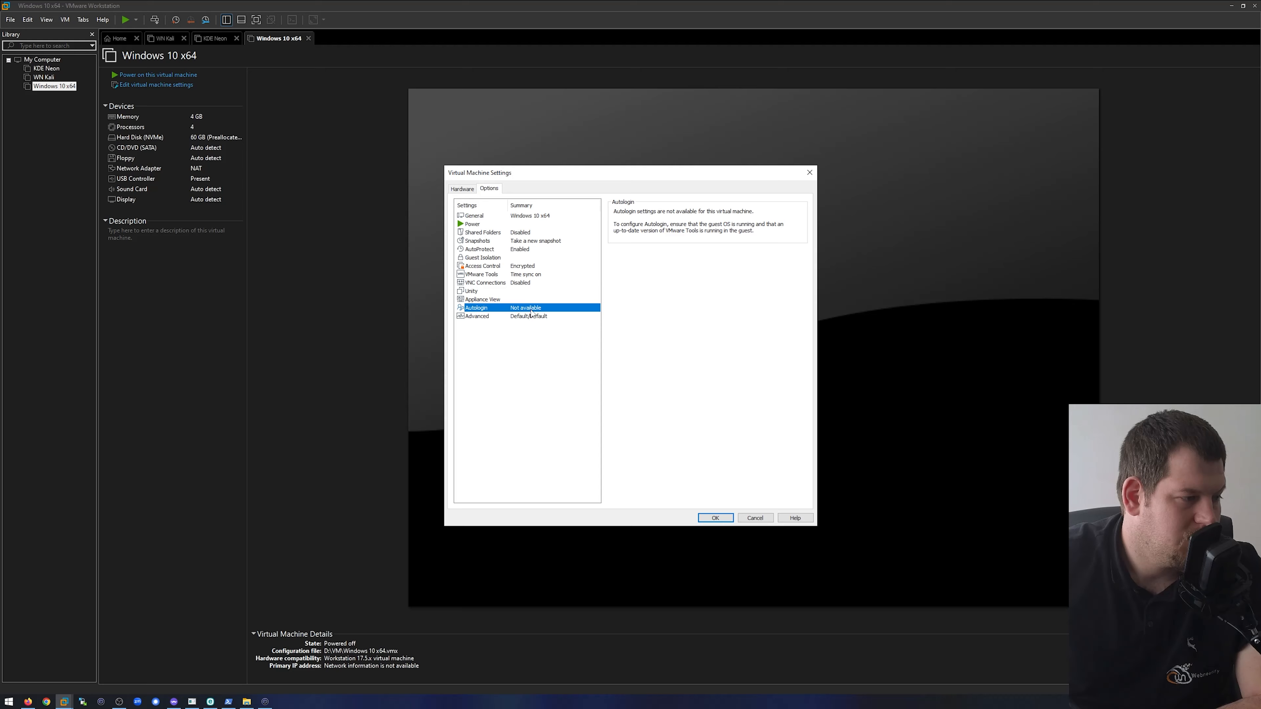
left_click(545, 319)
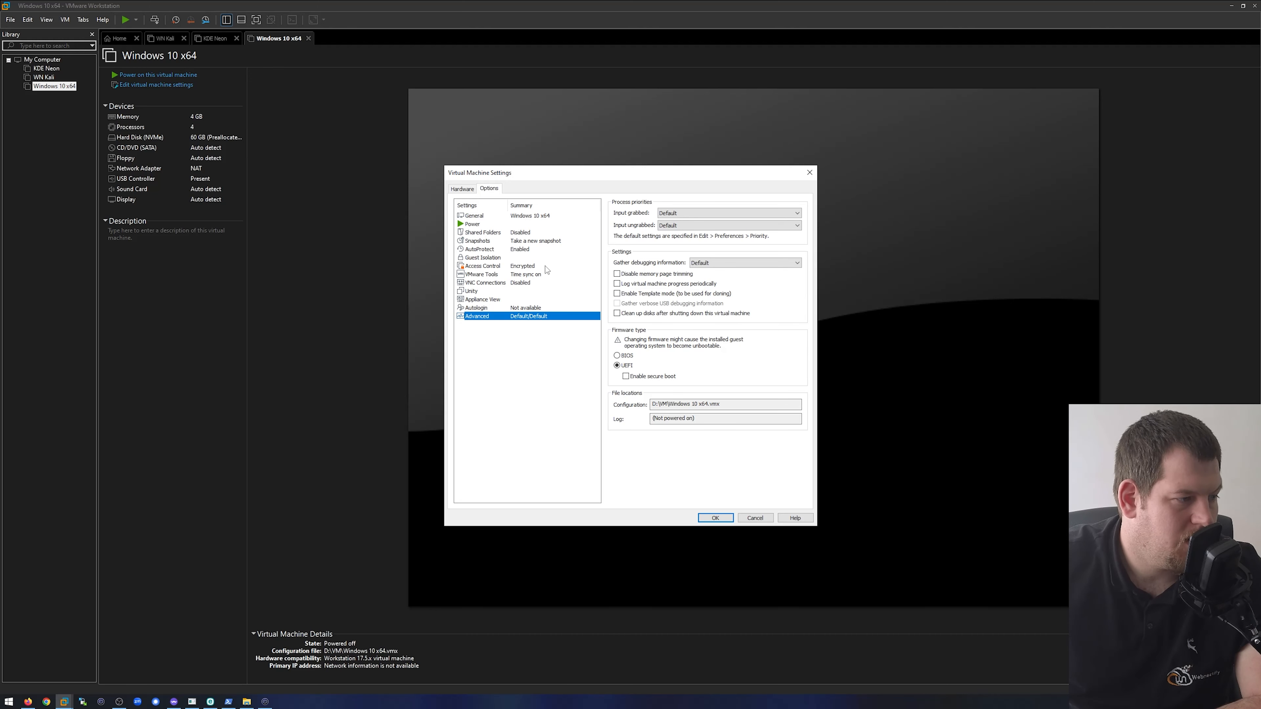
left_click(719, 517)
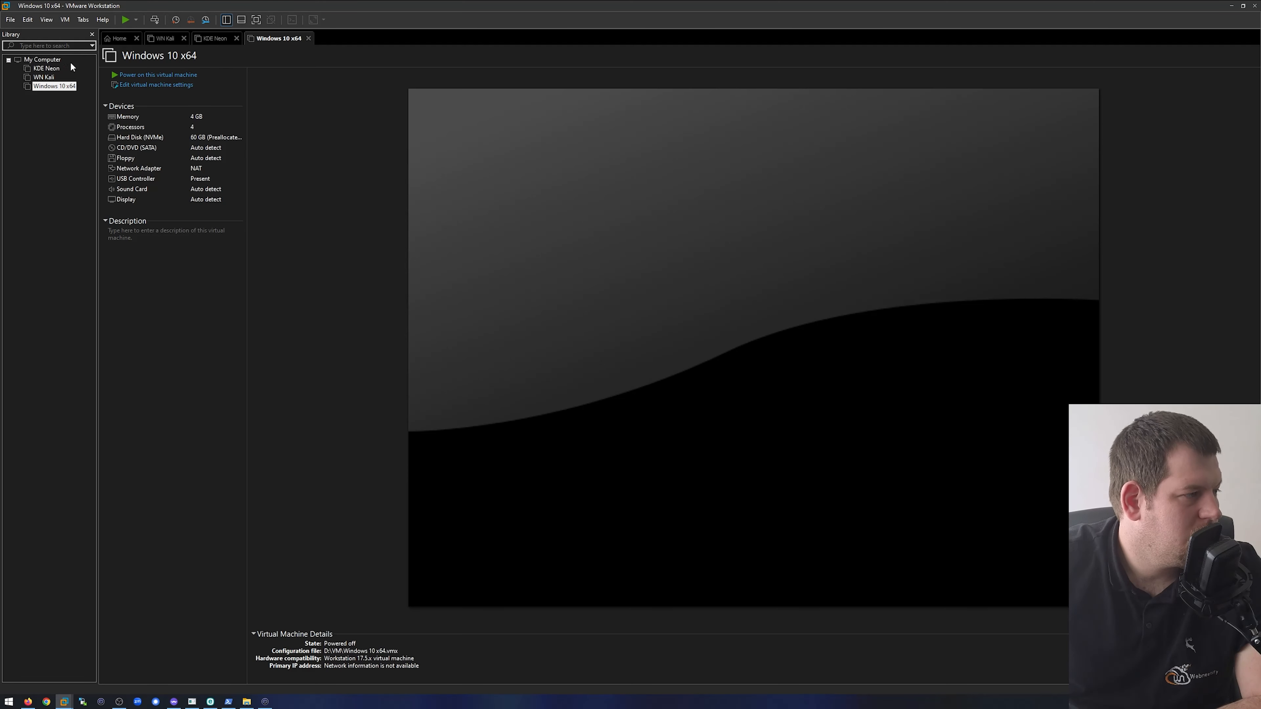
- Open the Snapshot Manager for the Windows 10 x64 virtual machine and review its AutoProtect settings
right_click(52, 88)
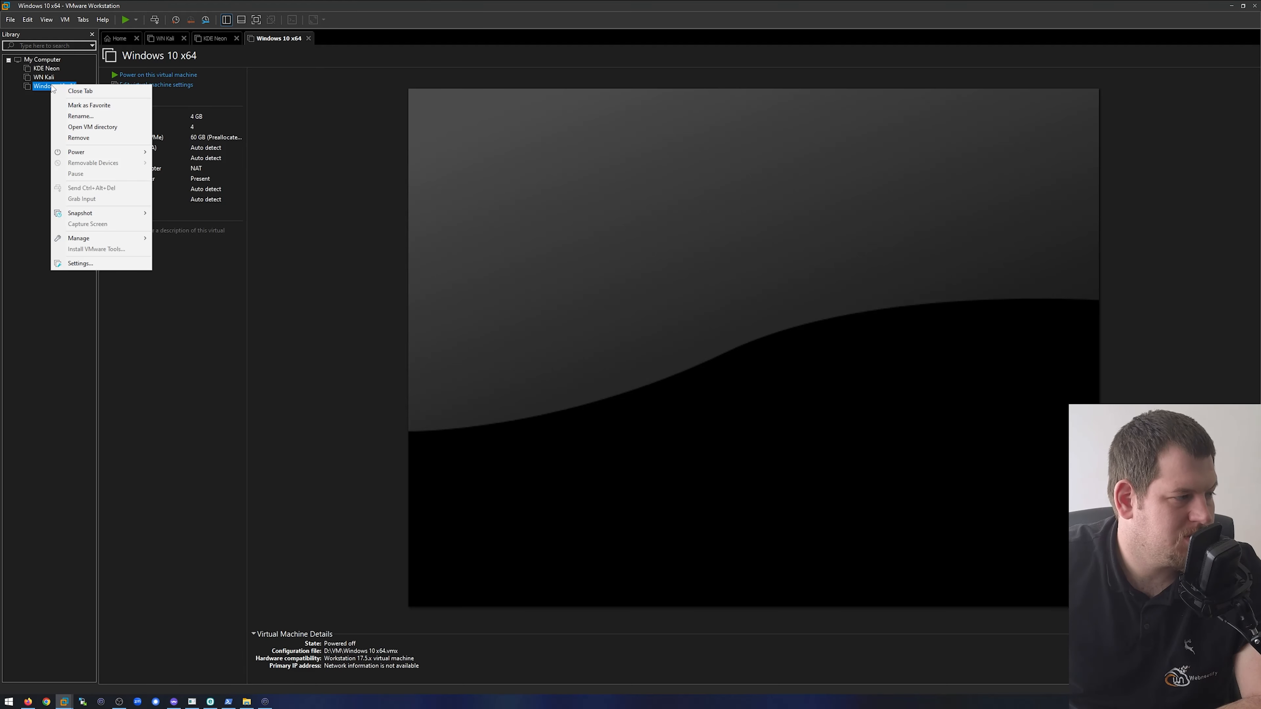
mouse_move(119, 219)
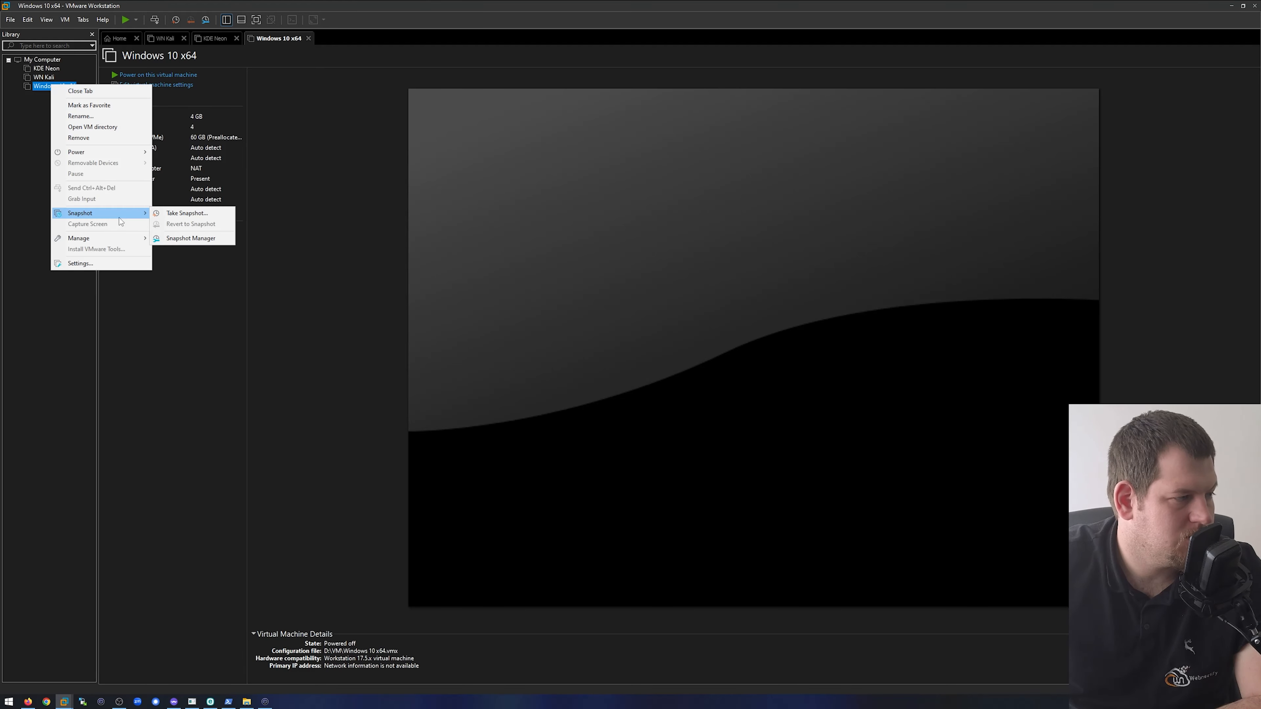
left_click(194, 237)
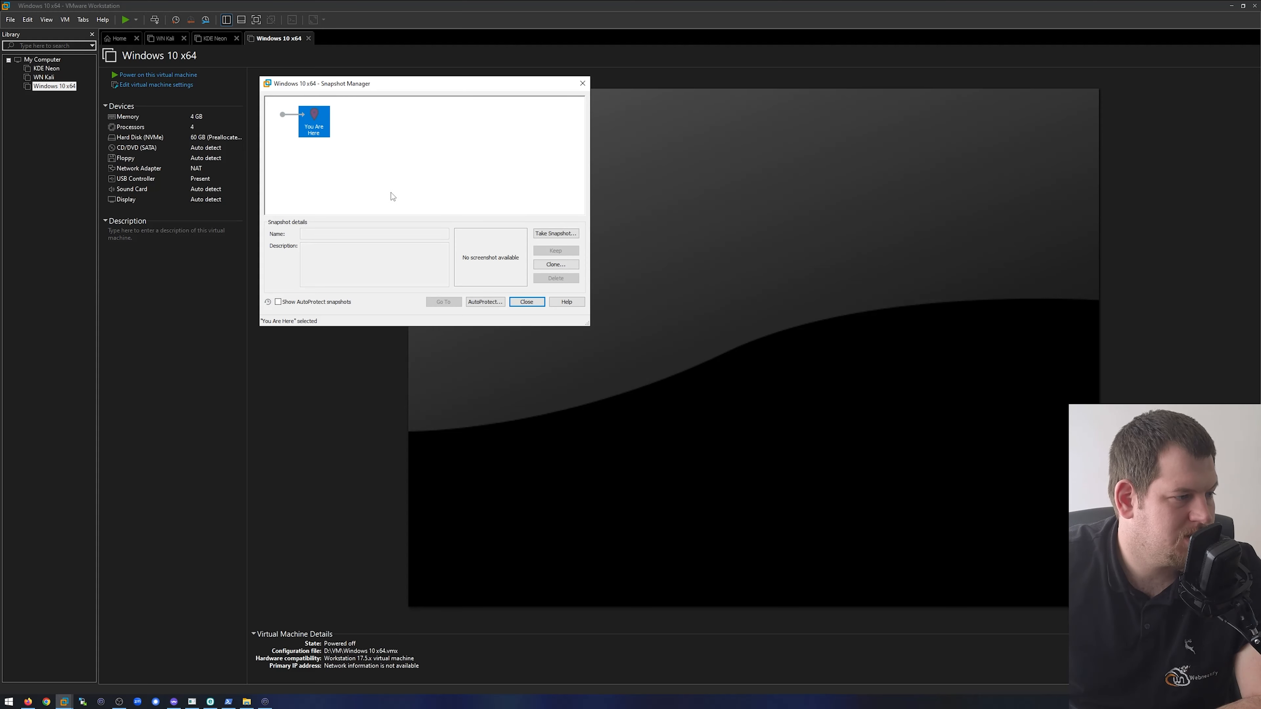
left_click(494, 304)
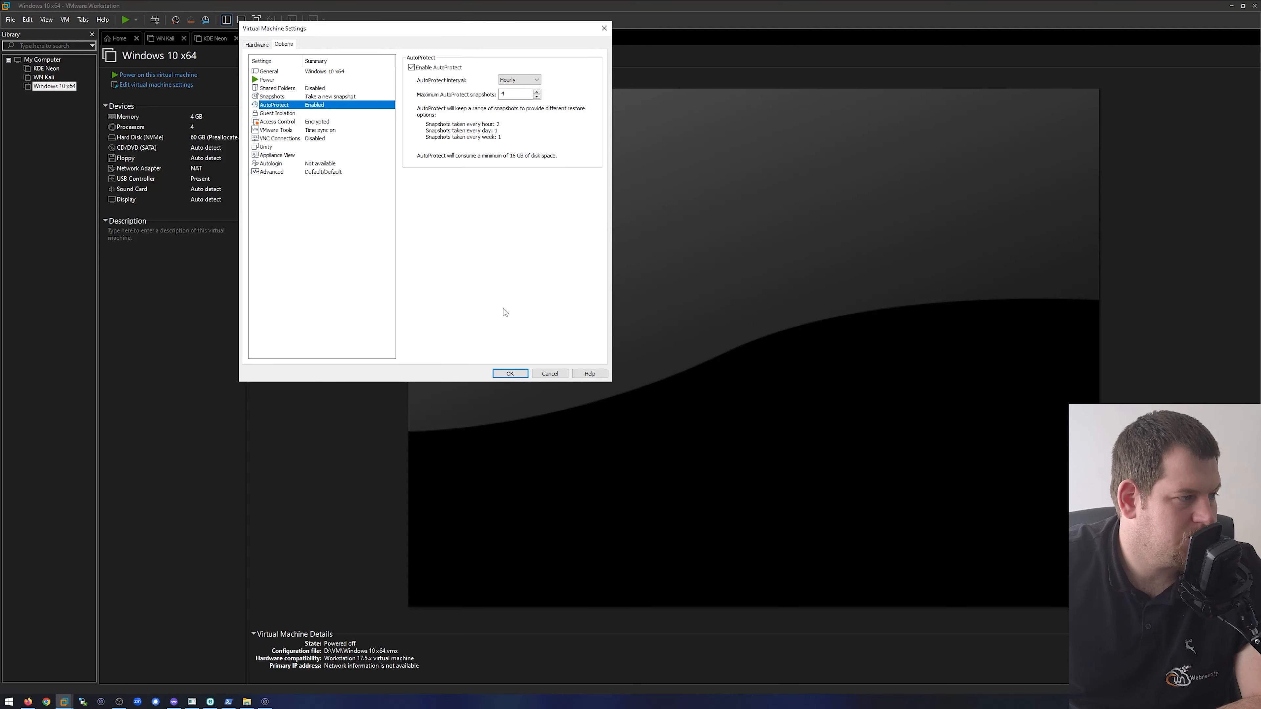
left_click(515, 374)
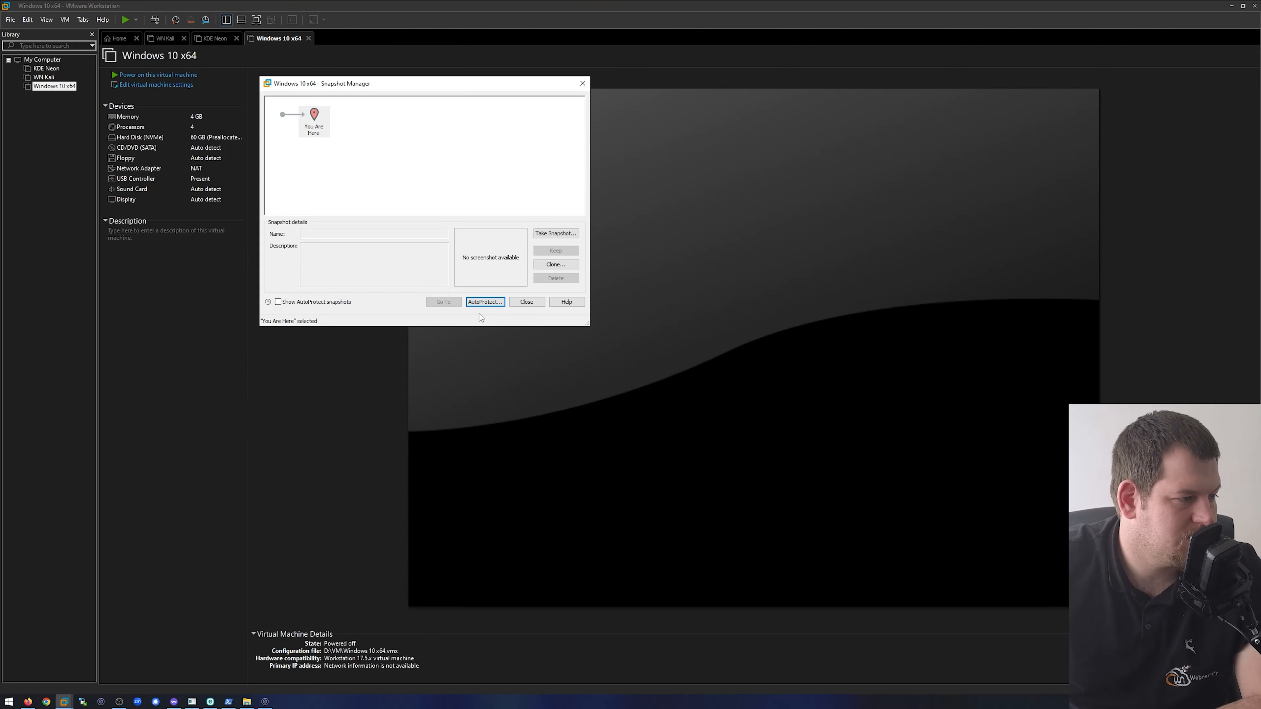
- Take a snapshot named "Fresh Install", select it in the snapshot tree, and close the Snapshot Manager
left_click(555, 234)
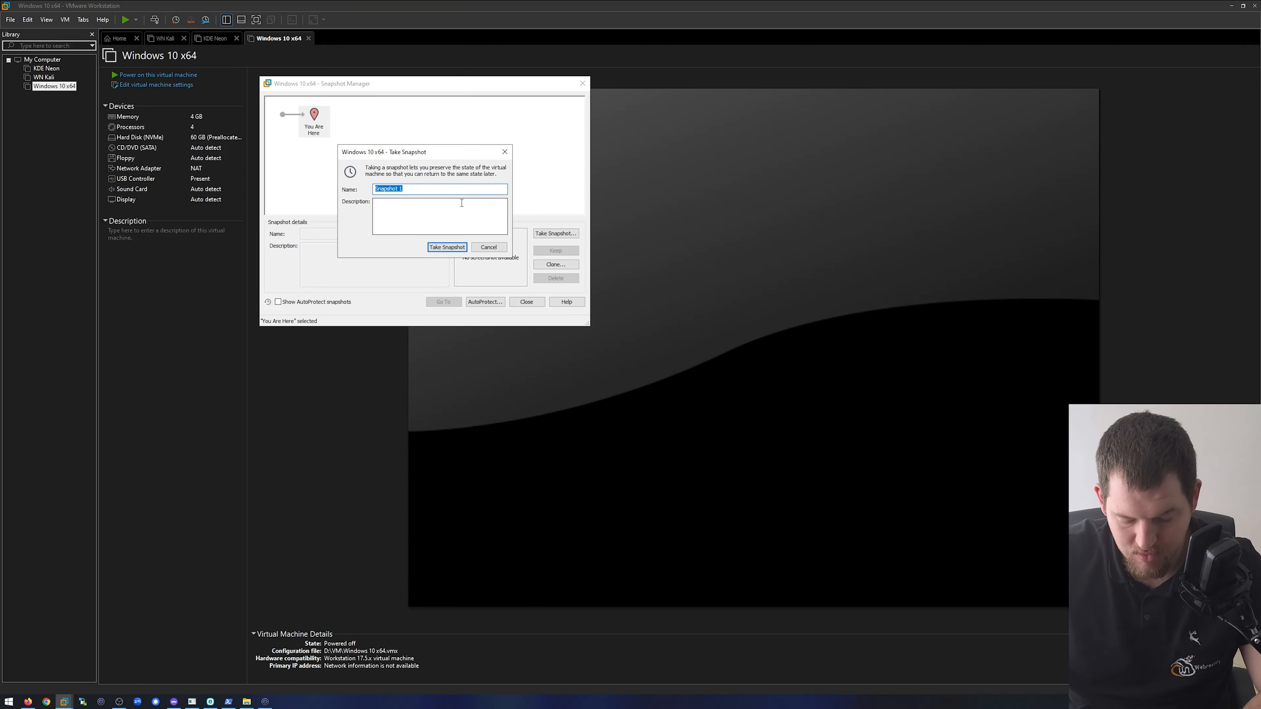
type("Fresh Install")
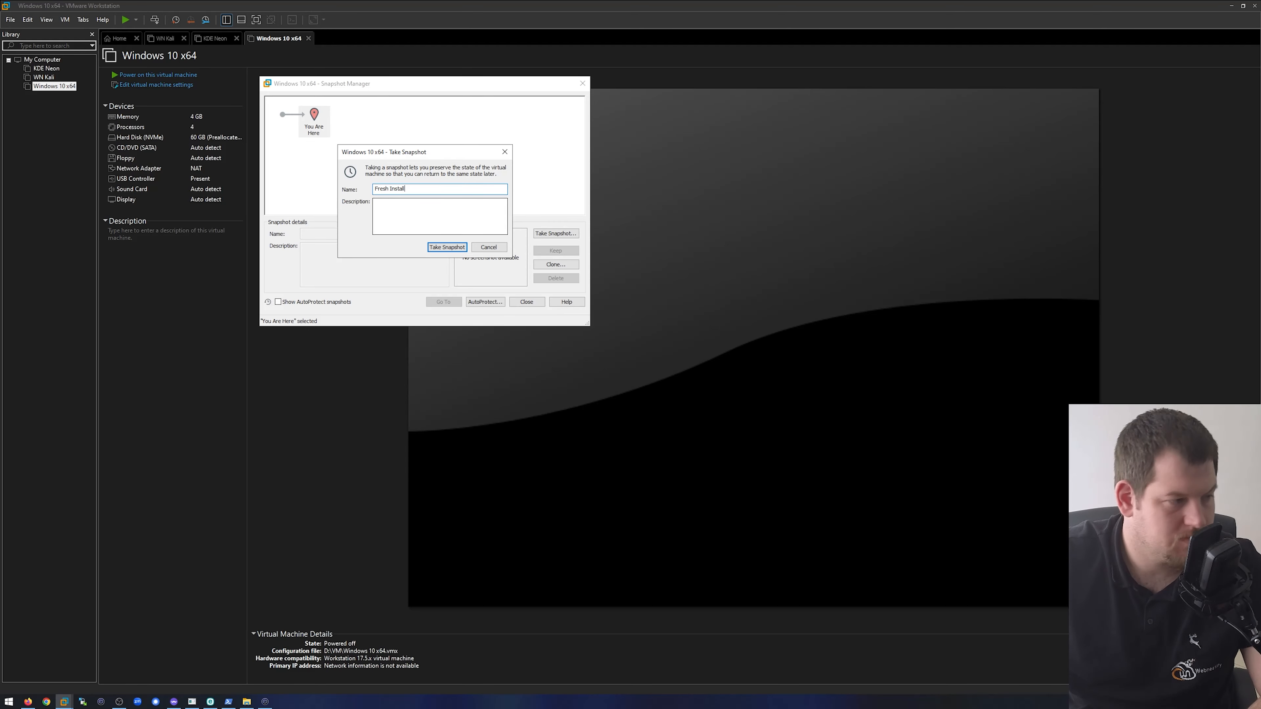
left_click(437, 248)
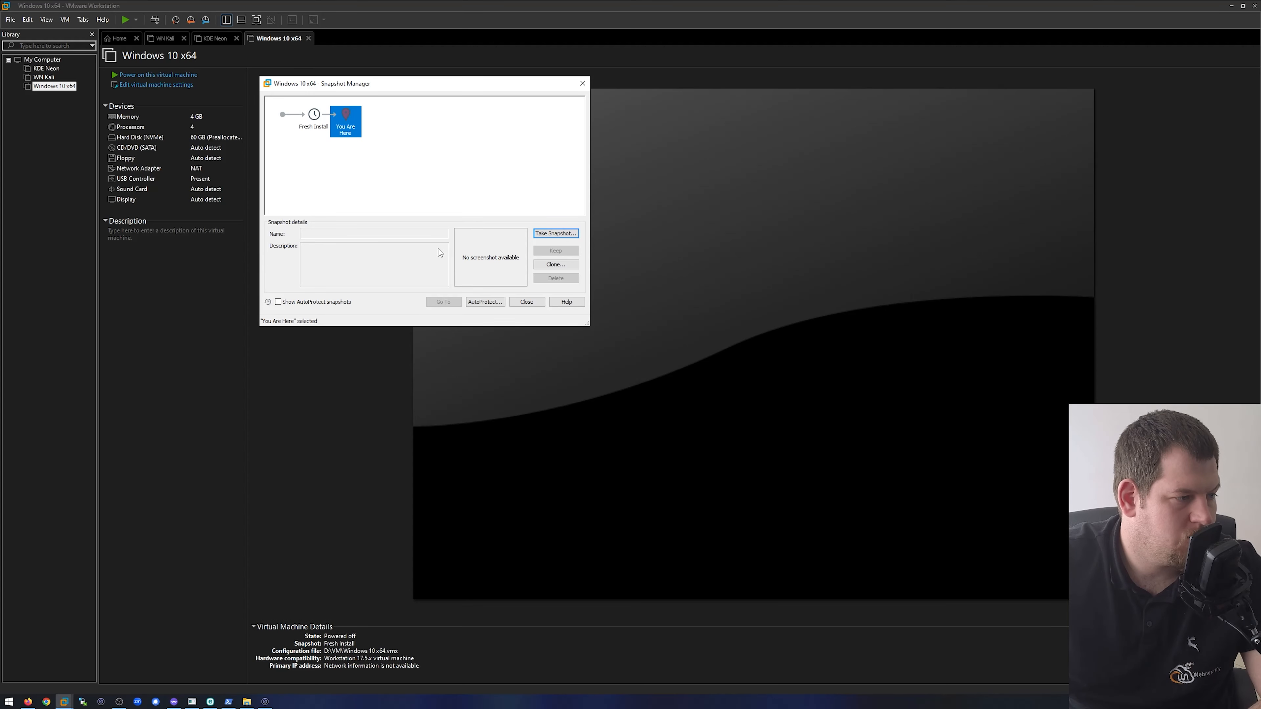
left_click(315, 128)
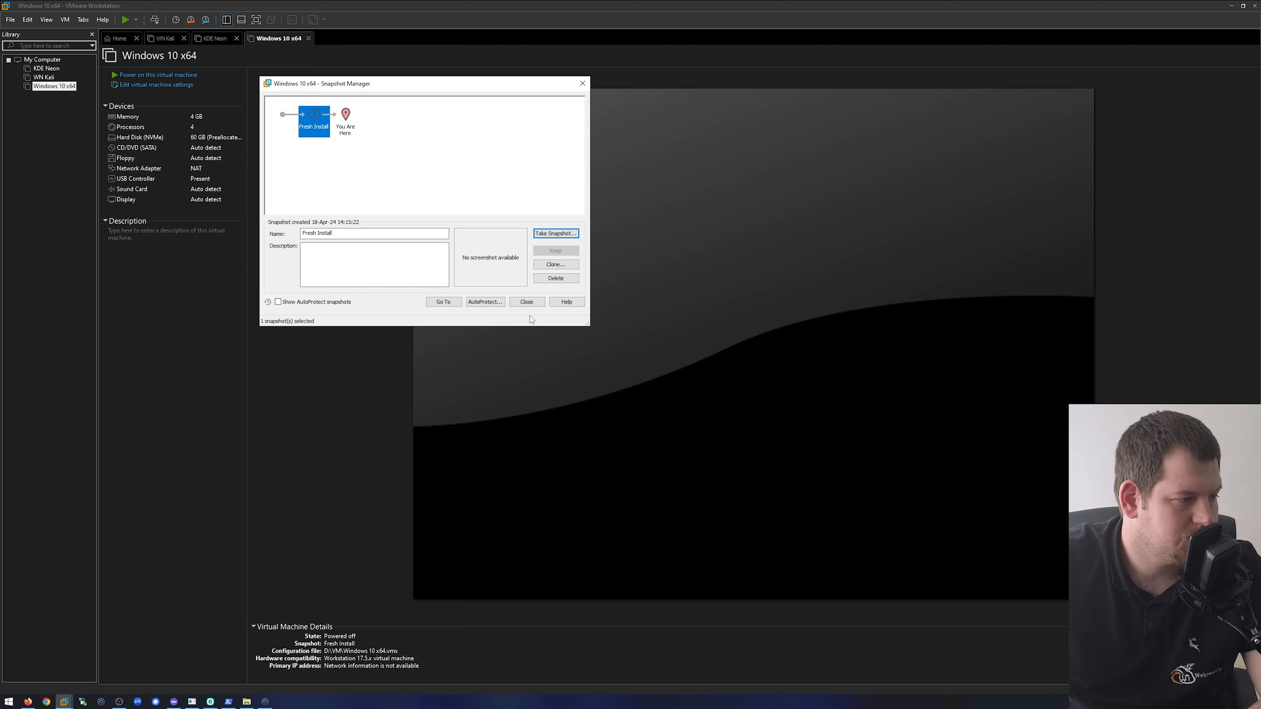
left_click(527, 303)
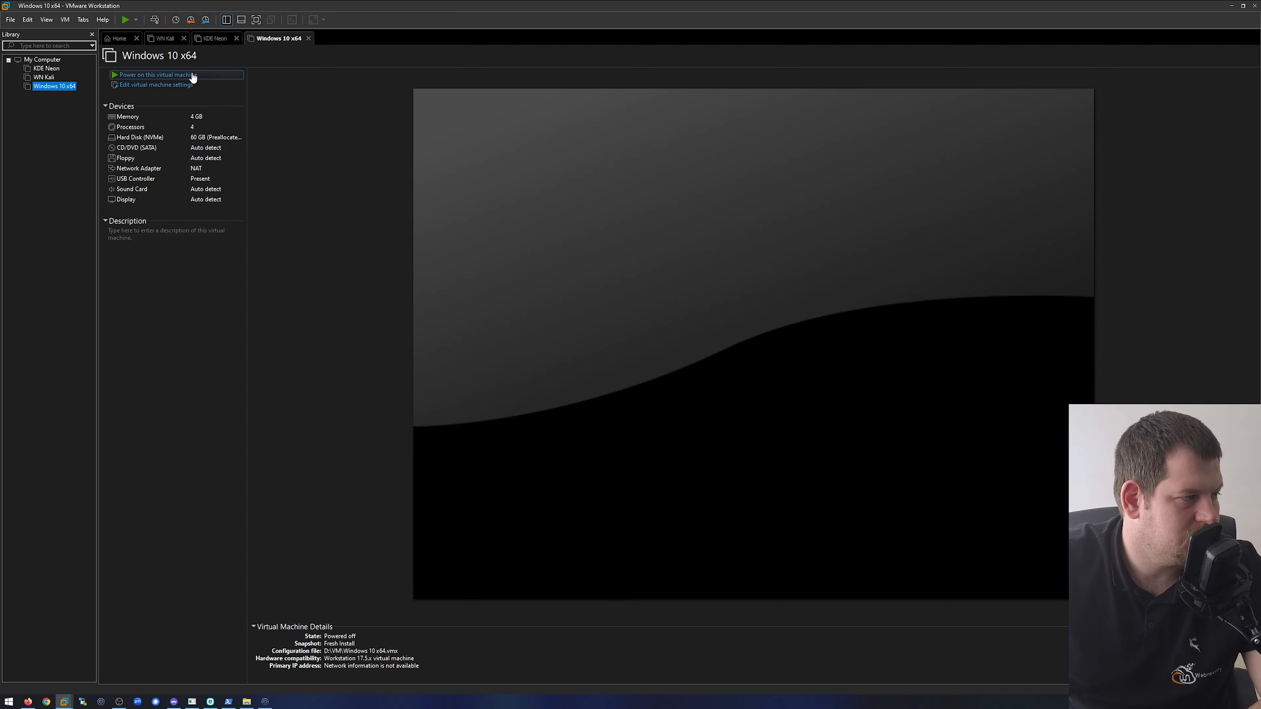
- Power on the Windows 10 x64 virtual machine, agreeing to try connecting the unavailable sata0:1 device at every power-on
left_click(170, 78)
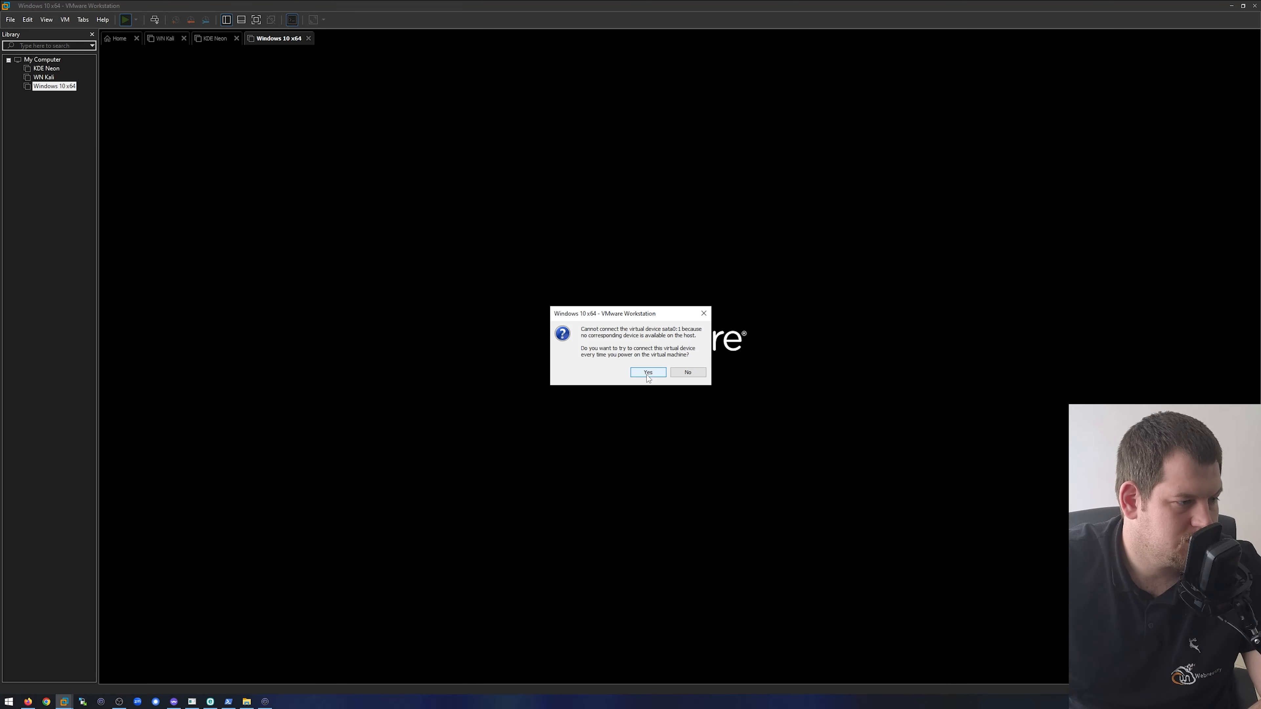
left_click(648, 378)
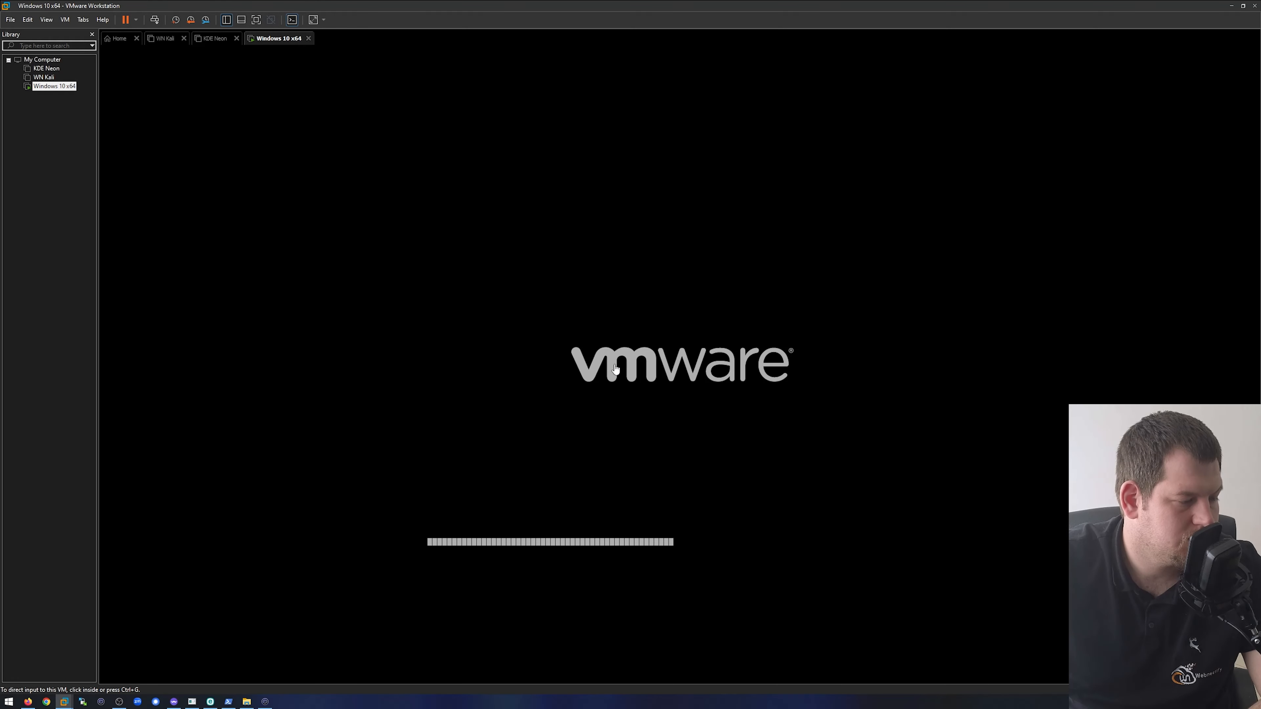
left_click(647, 380)
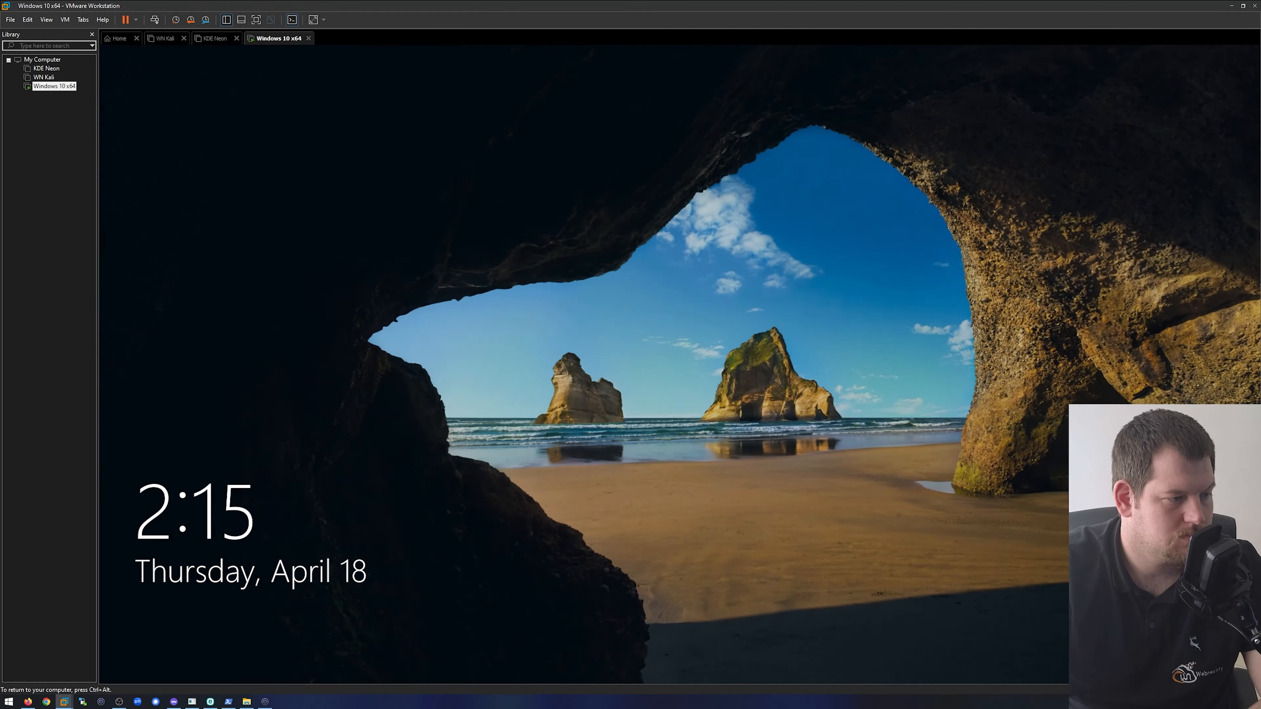
- Dismiss the guest's lock screen and sign in to Windows with the account password, turning Num Lock on for it
key("Return")
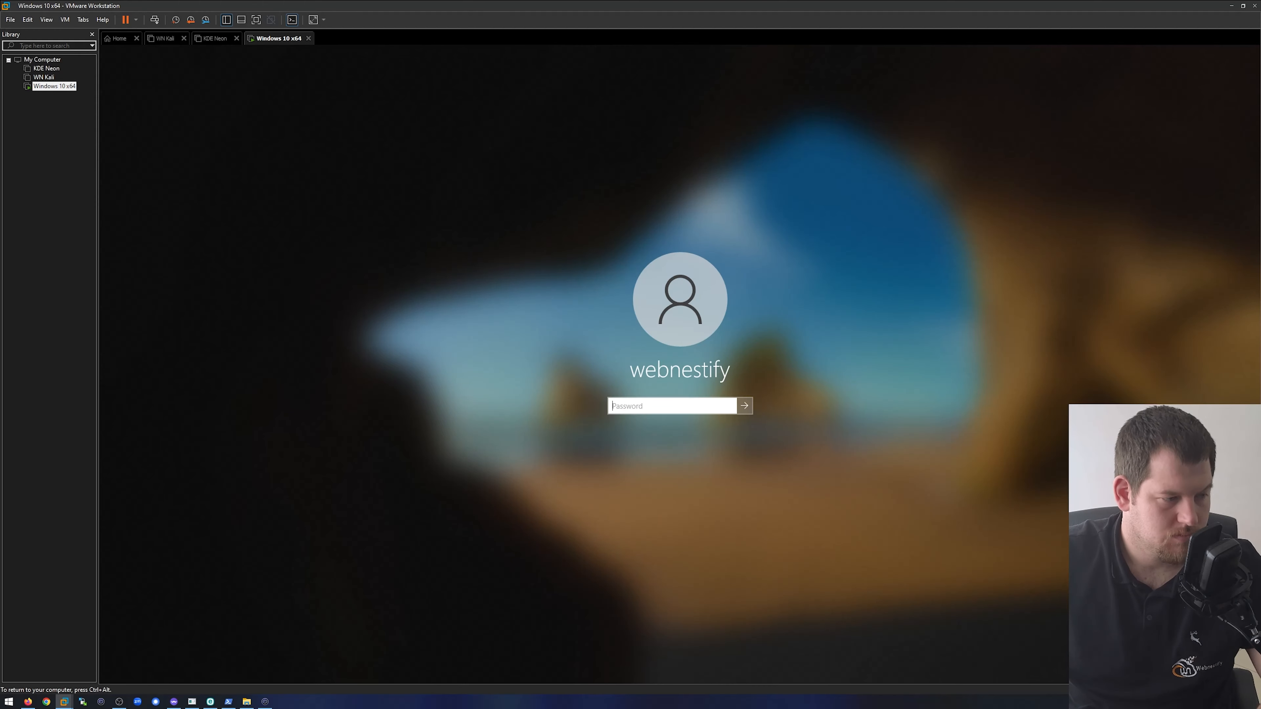
type("••••••")
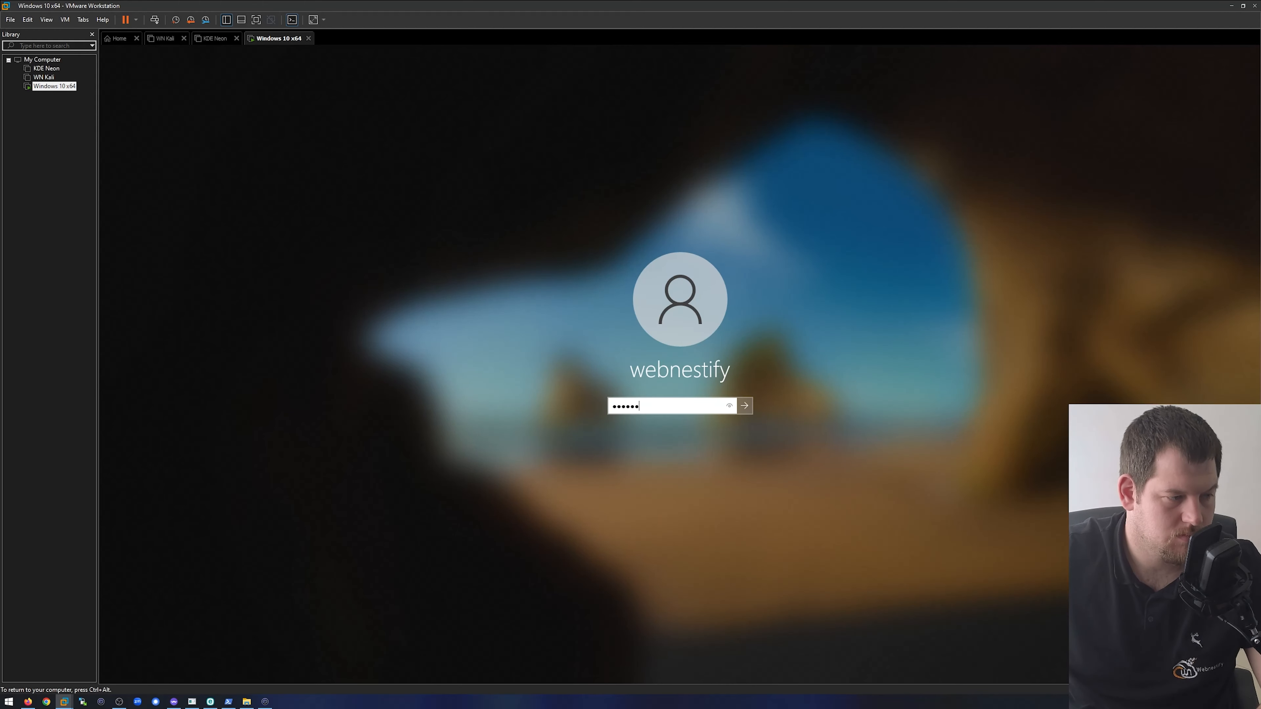
type("•")
key("Num_Lock")
type("•••••••")
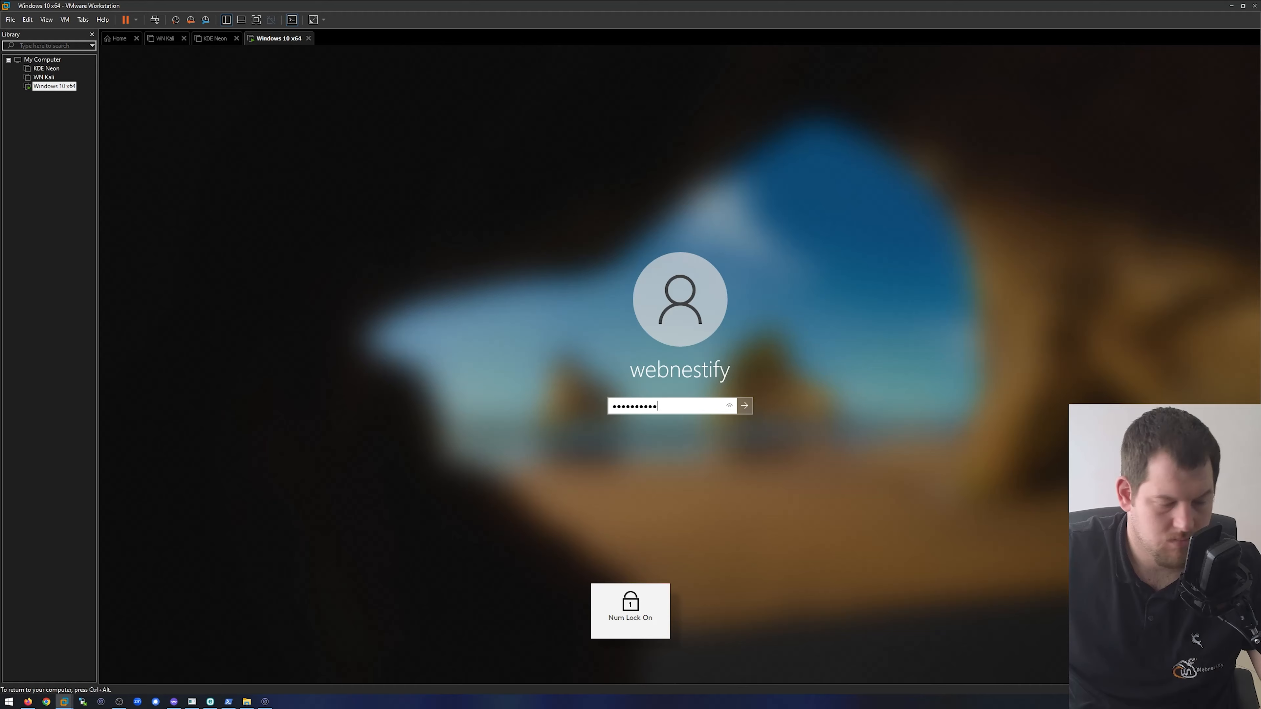
key("Return")
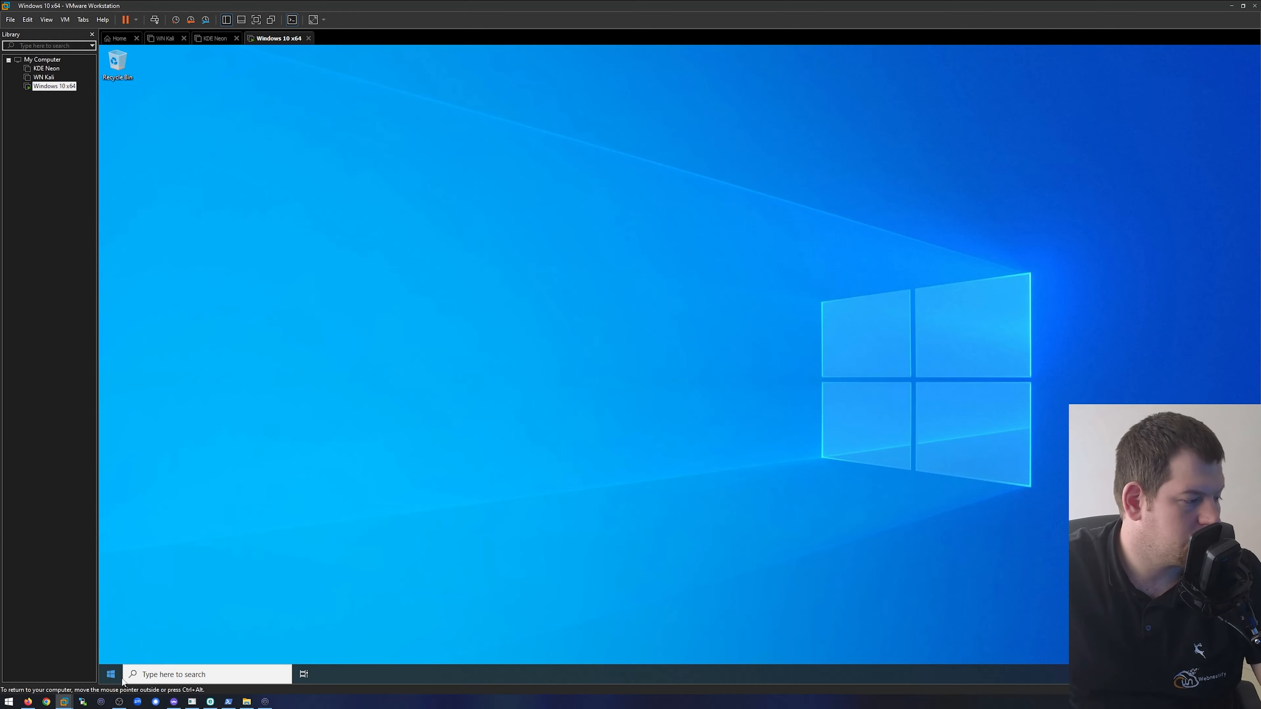
- Check for Windows updates in the guest's Update & Security settings, and move the Settings window toward the middle of the desktop
left_click(110, 674)
left_click(111, 628)
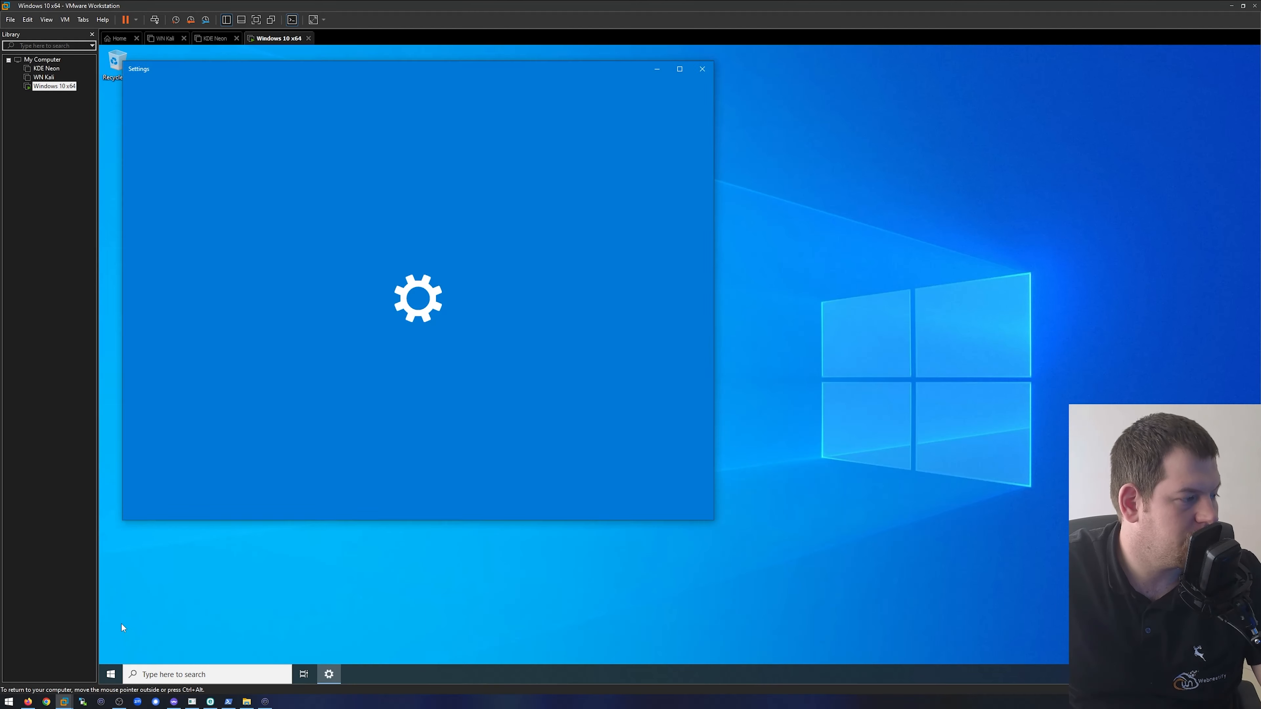
left_click(211, 335)
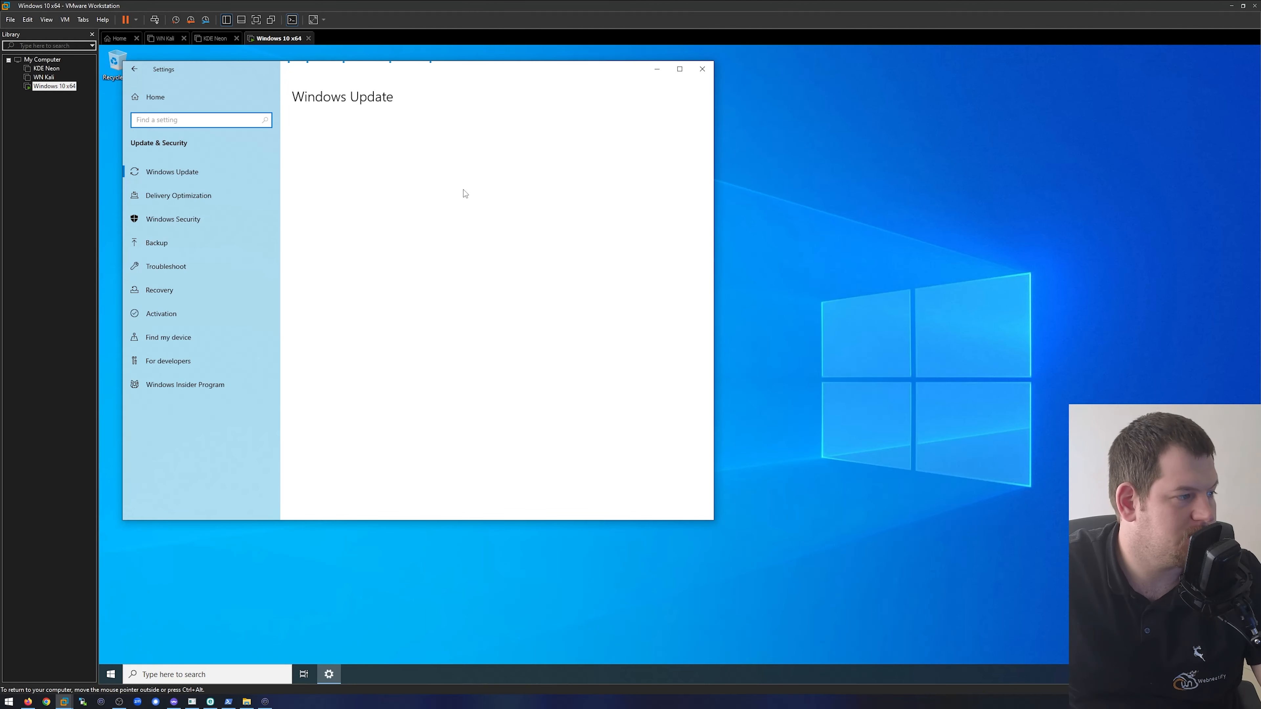
left_click(337, 155)
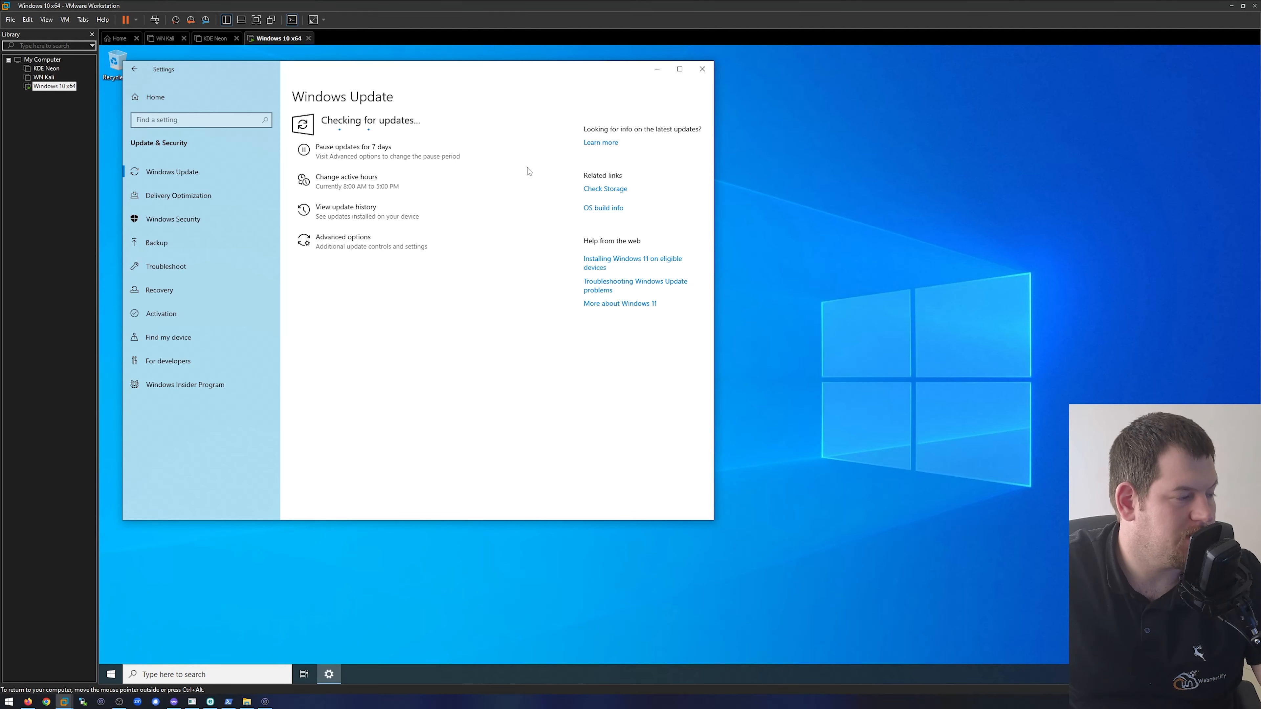
left_click_drag(391, 80, 719, 113)
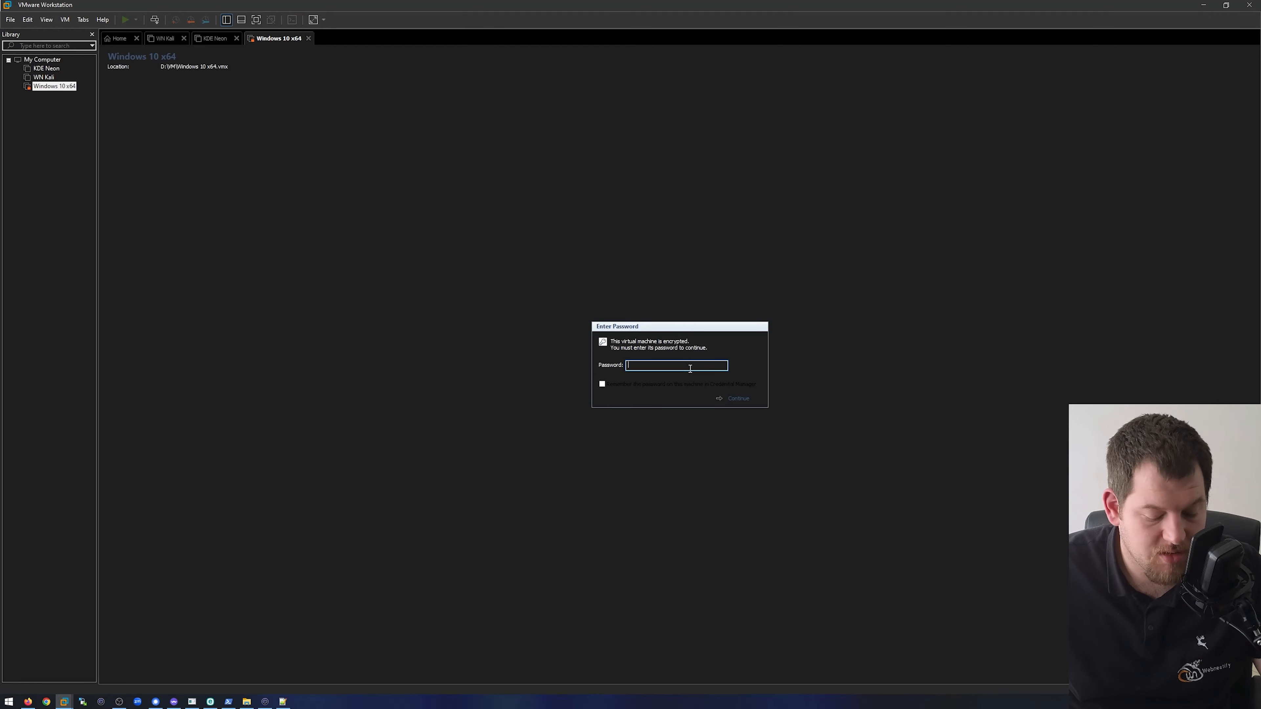
- Unlock the encrypted Windows 10 x64 virtual machine with its encryption password, without remembering the password
type("•••")
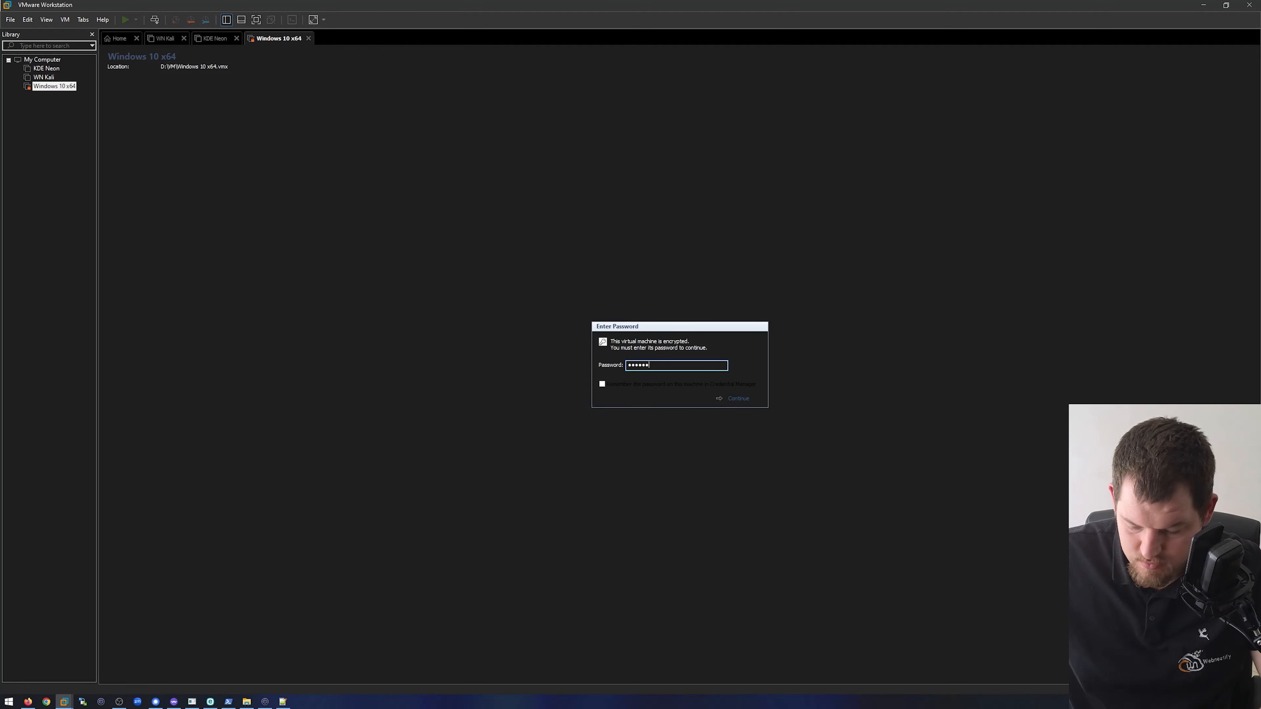
type("••")
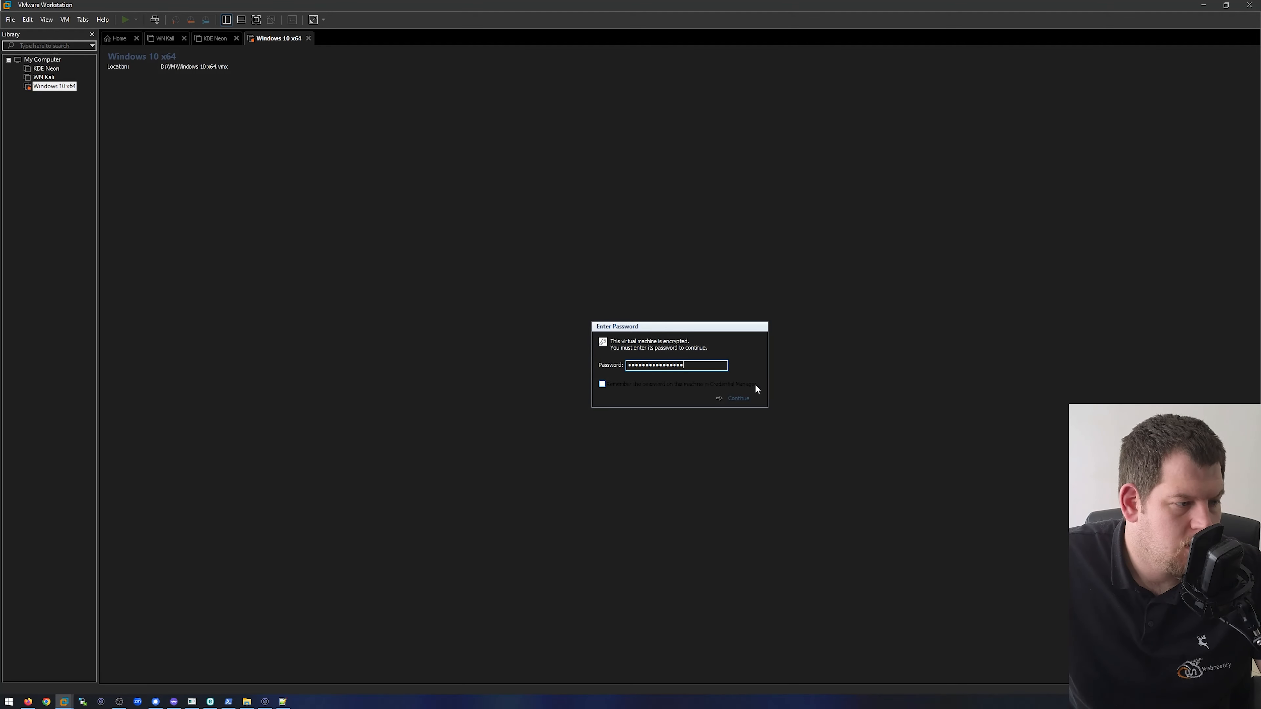
left_click(745, 398)
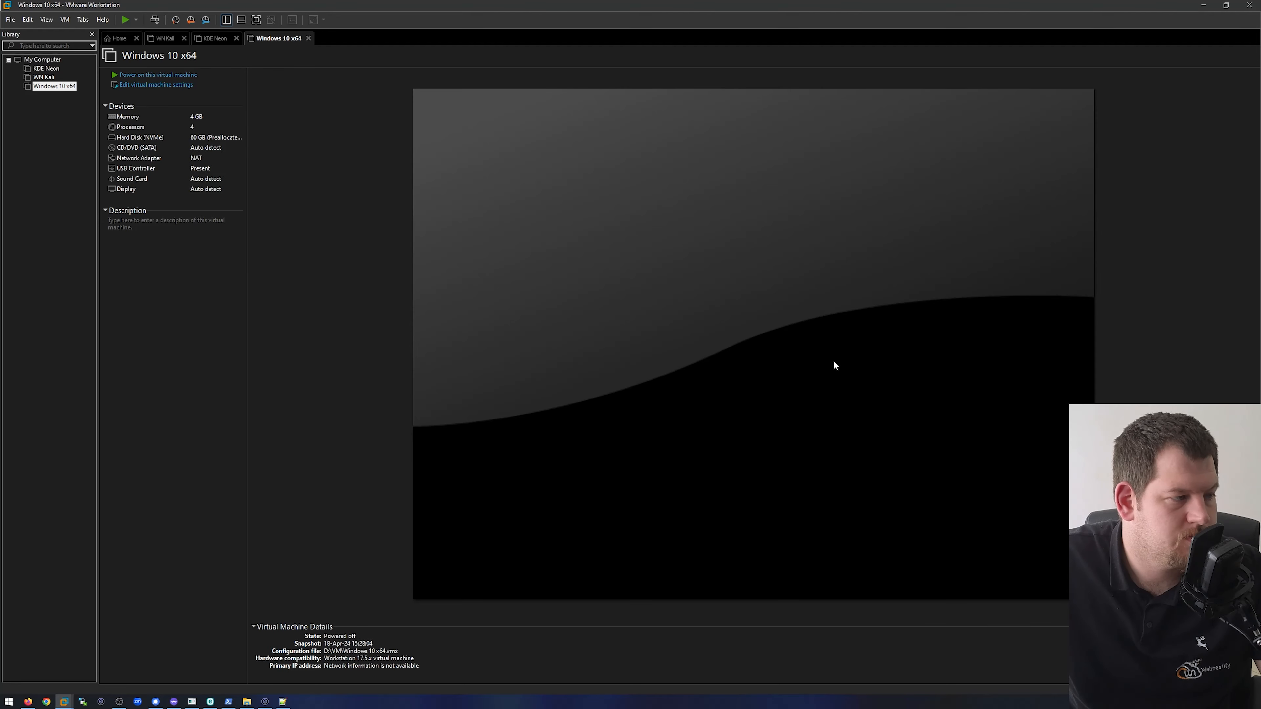
- Power on the unlocked virtual machine, accepting the connection attempt for the unavailable sata0:1 device, and direct input to the guest
left_click(161, 75)
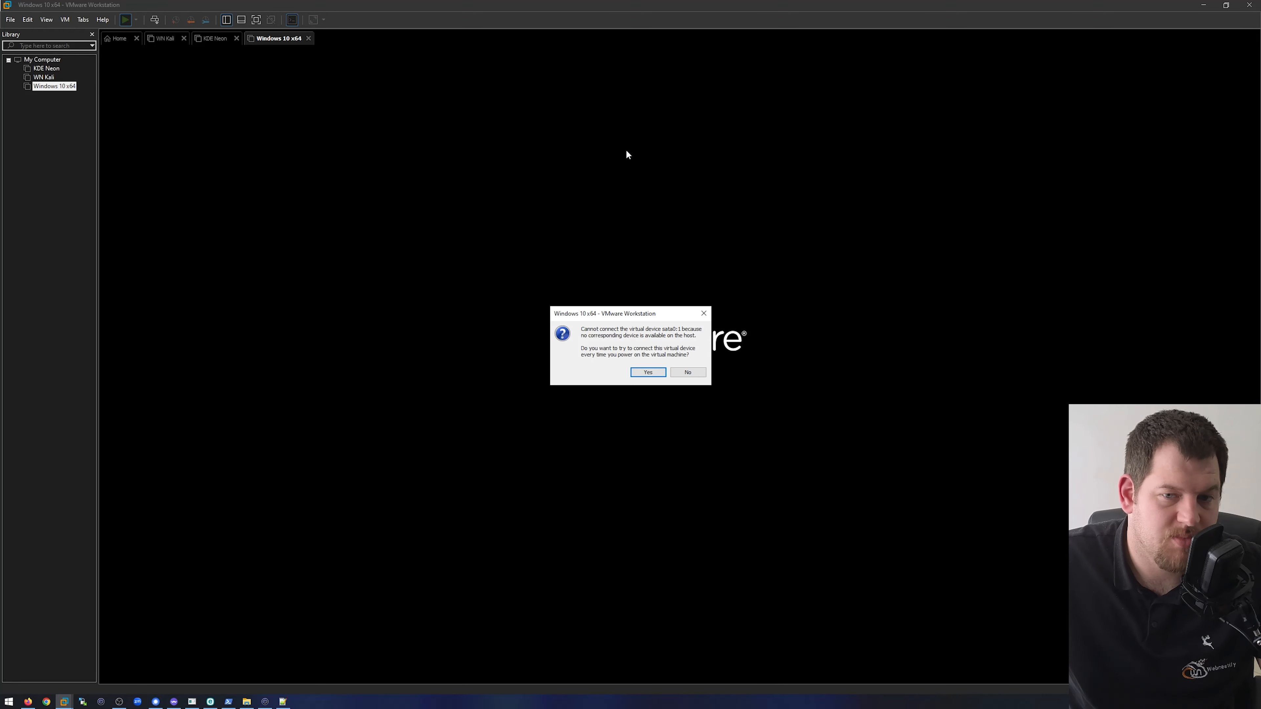
left_click(654, 373)
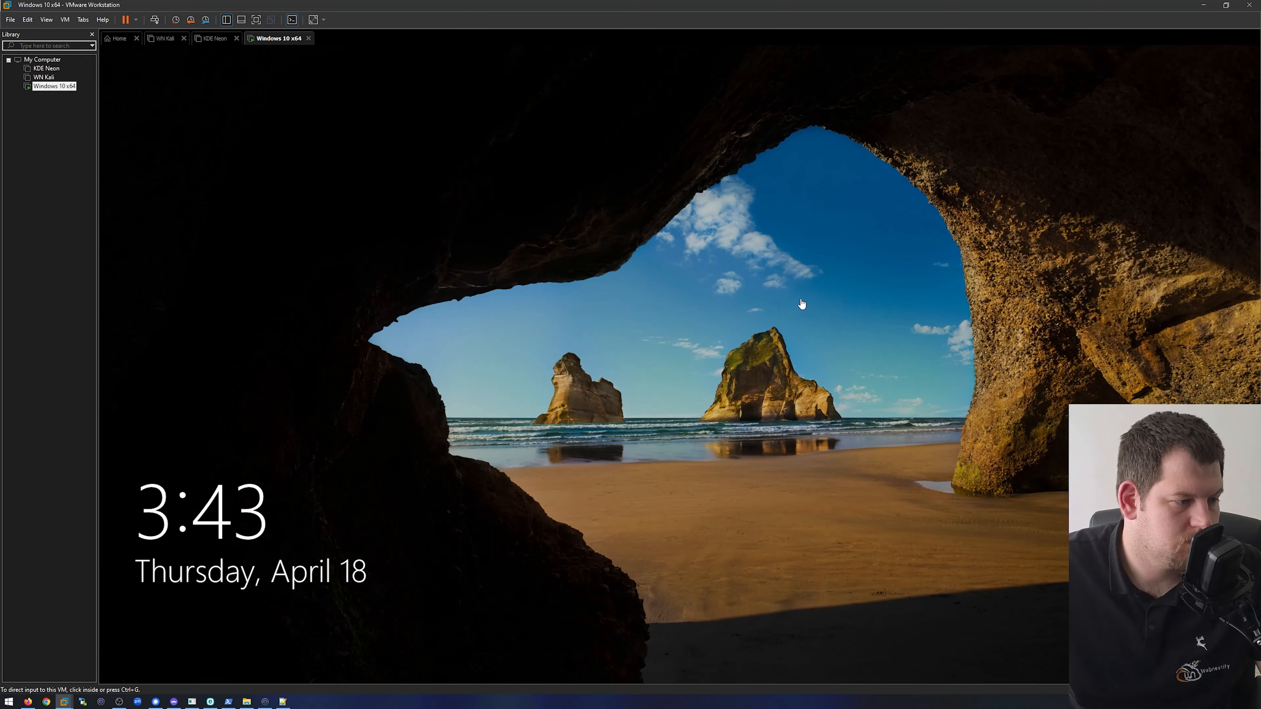
left_click(848, 300)
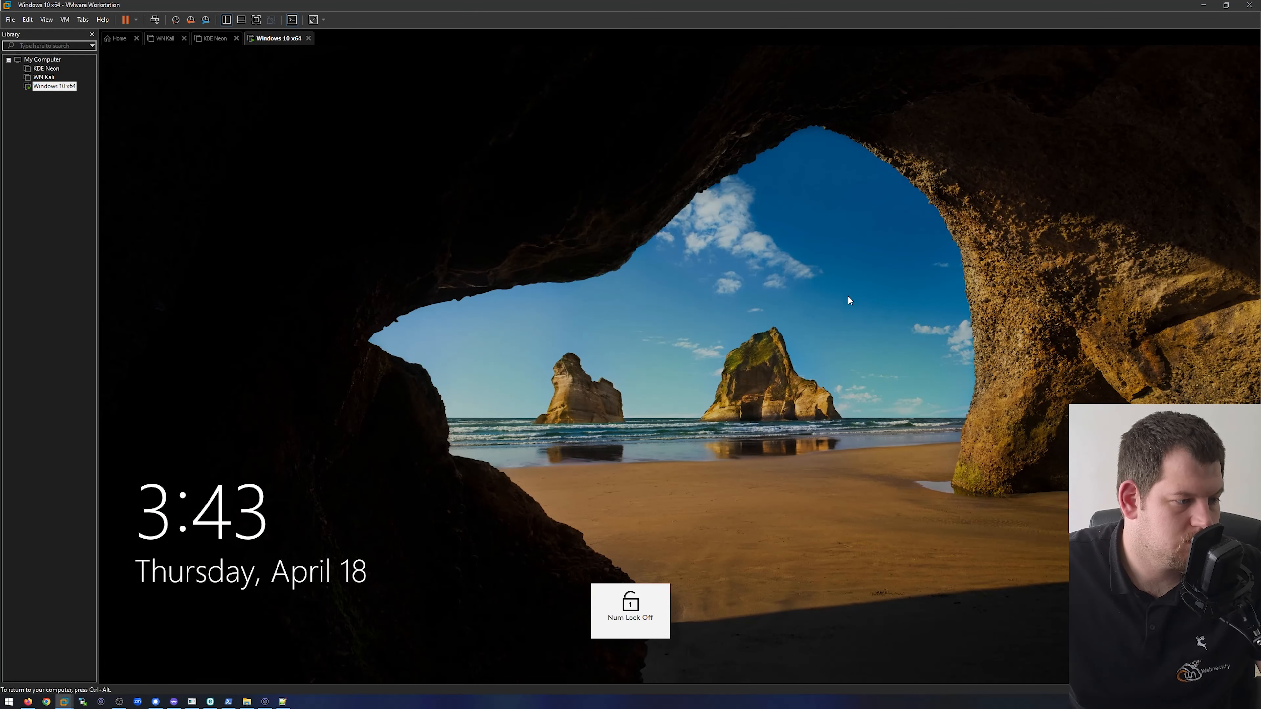
- Turn on Num Lock at the guest's lock screen and sign in to the Windows account with its password
left_click(844, 325)
key("Num_Lock")
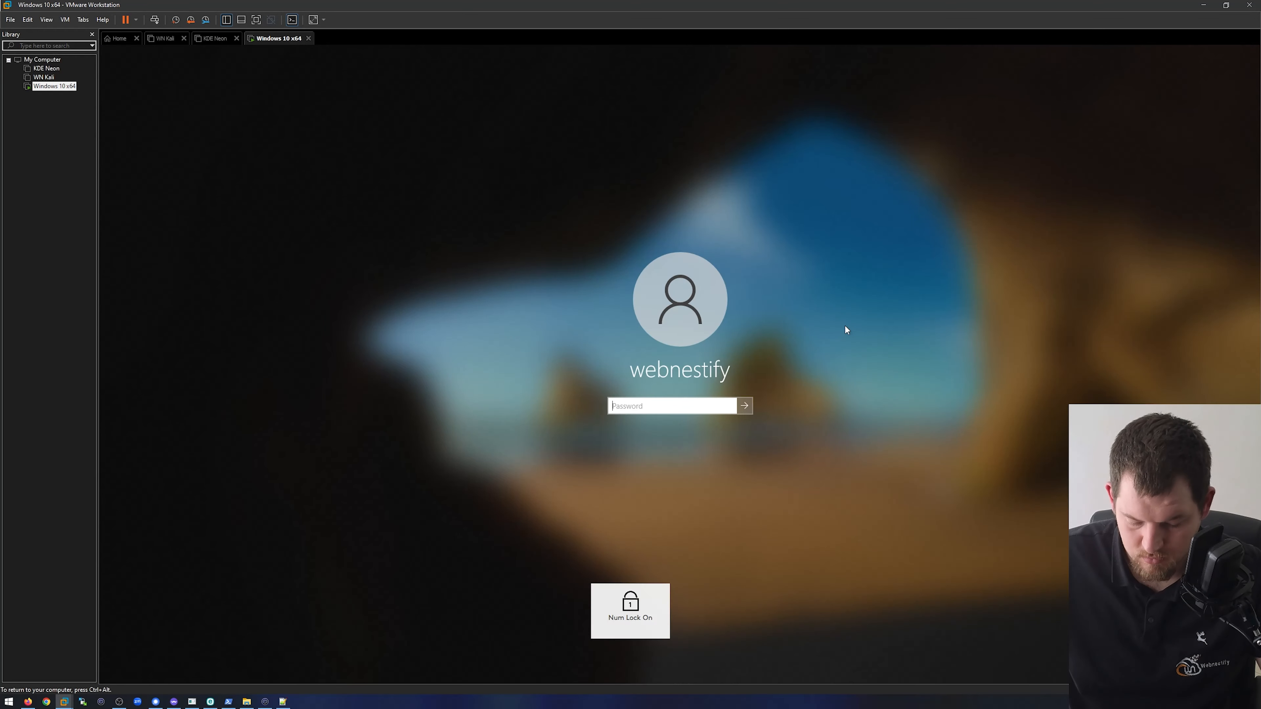
type("•••••••••")
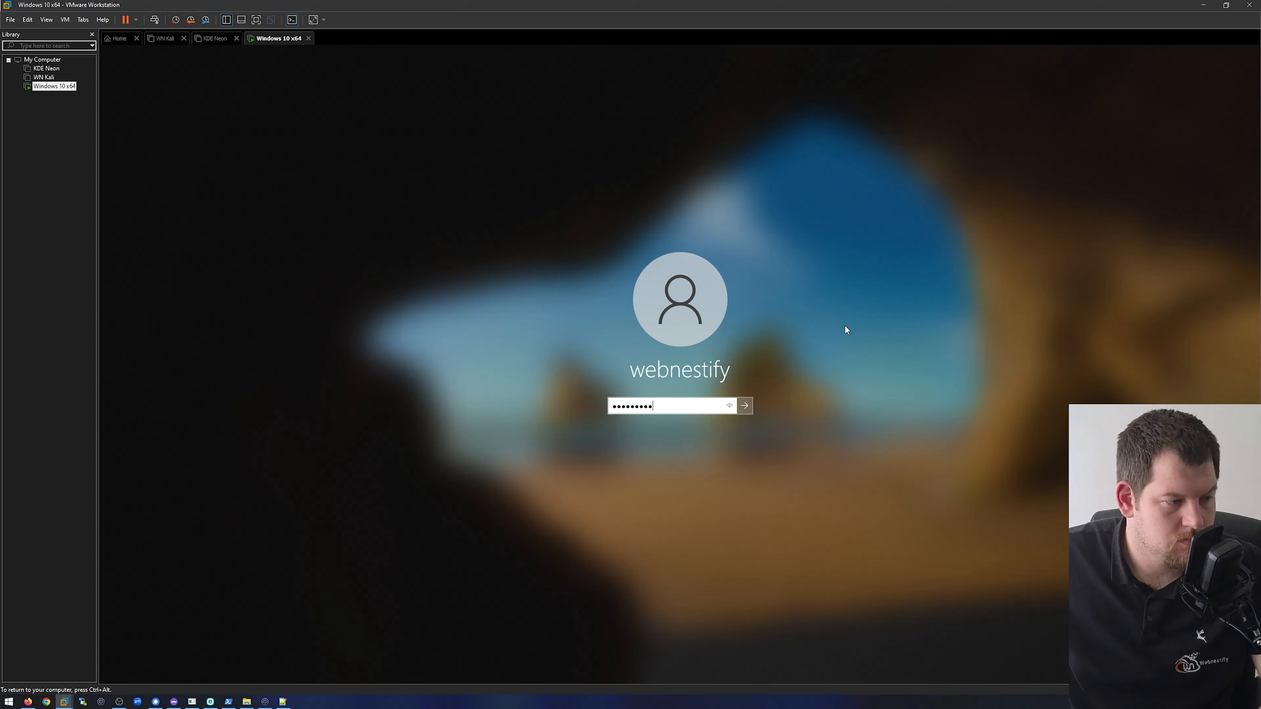
type("••••••")
key("Return")
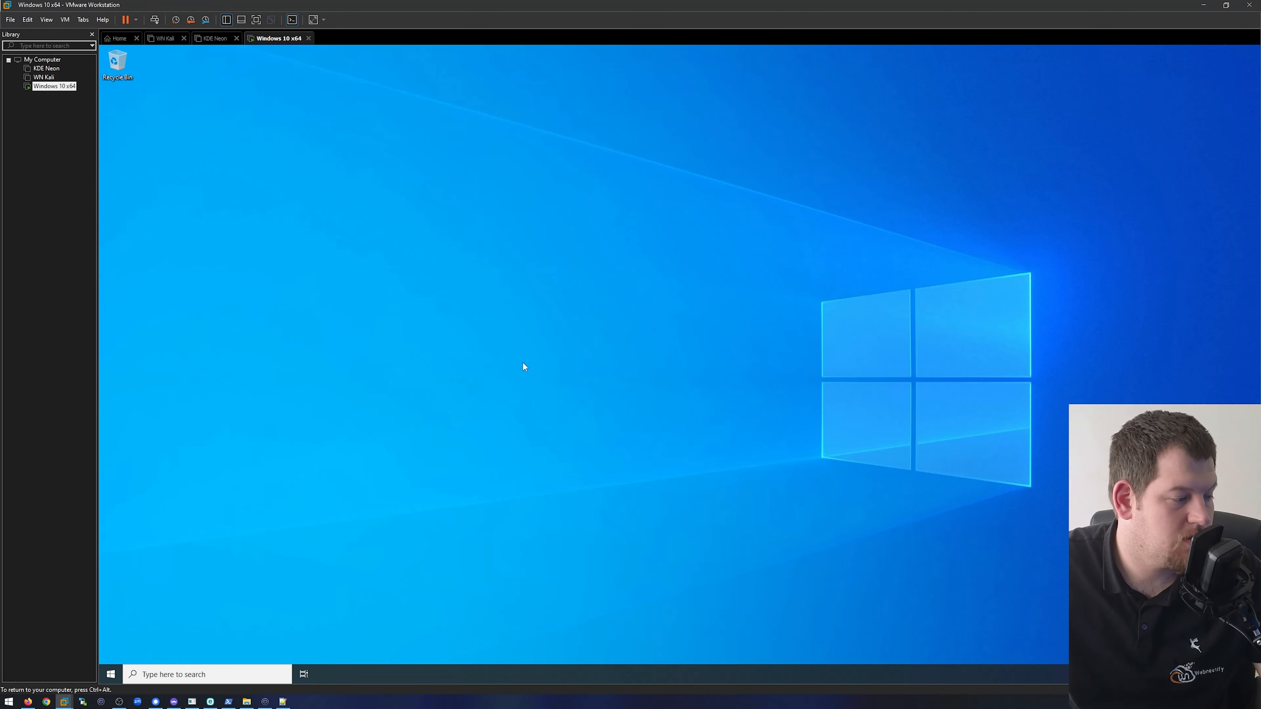
- Launch Microsoft Edge in the guest and complete its first-run setup with the Inspirational new tab layout, without signing in
left_click(110, 674)
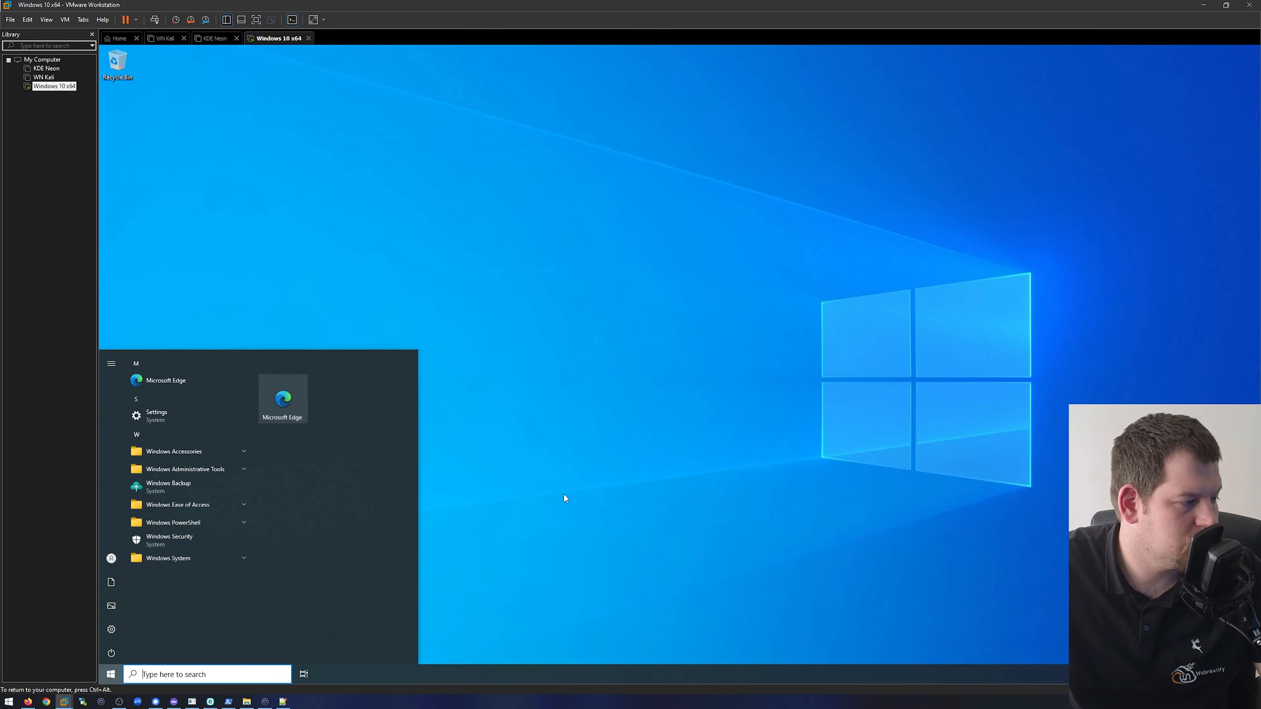
left_click(283, 402)
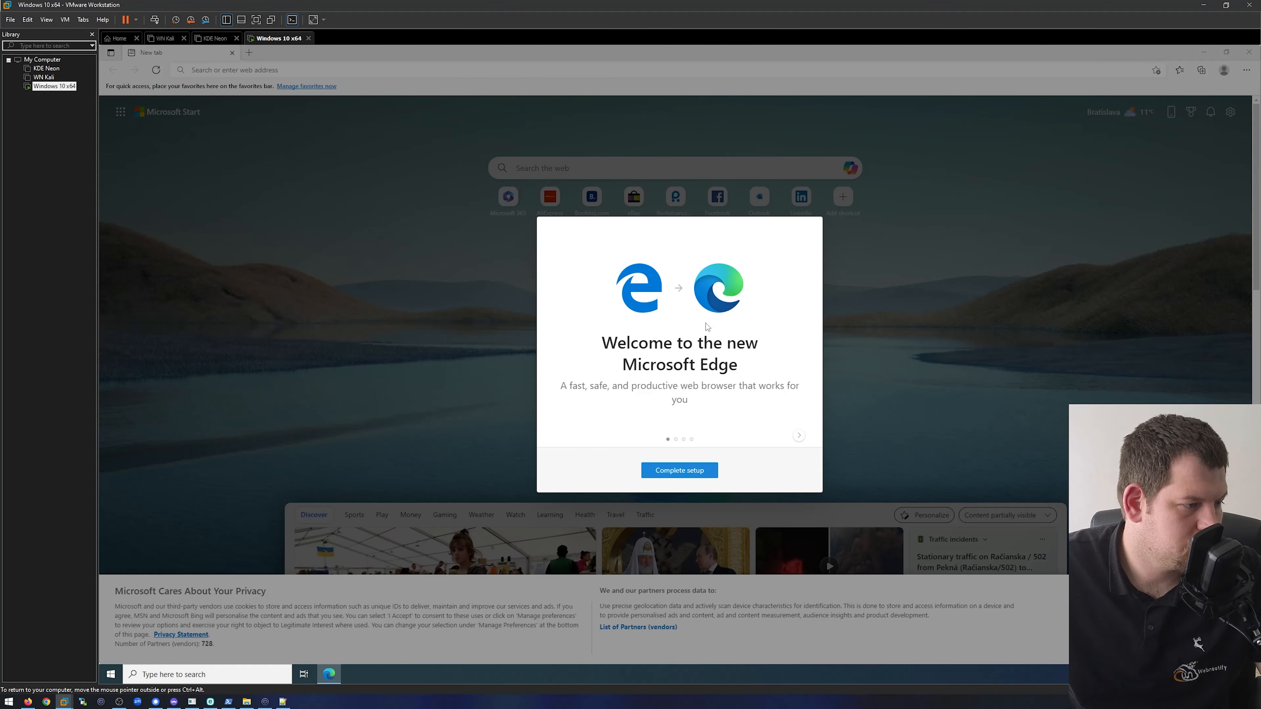
left_click(694, 471)
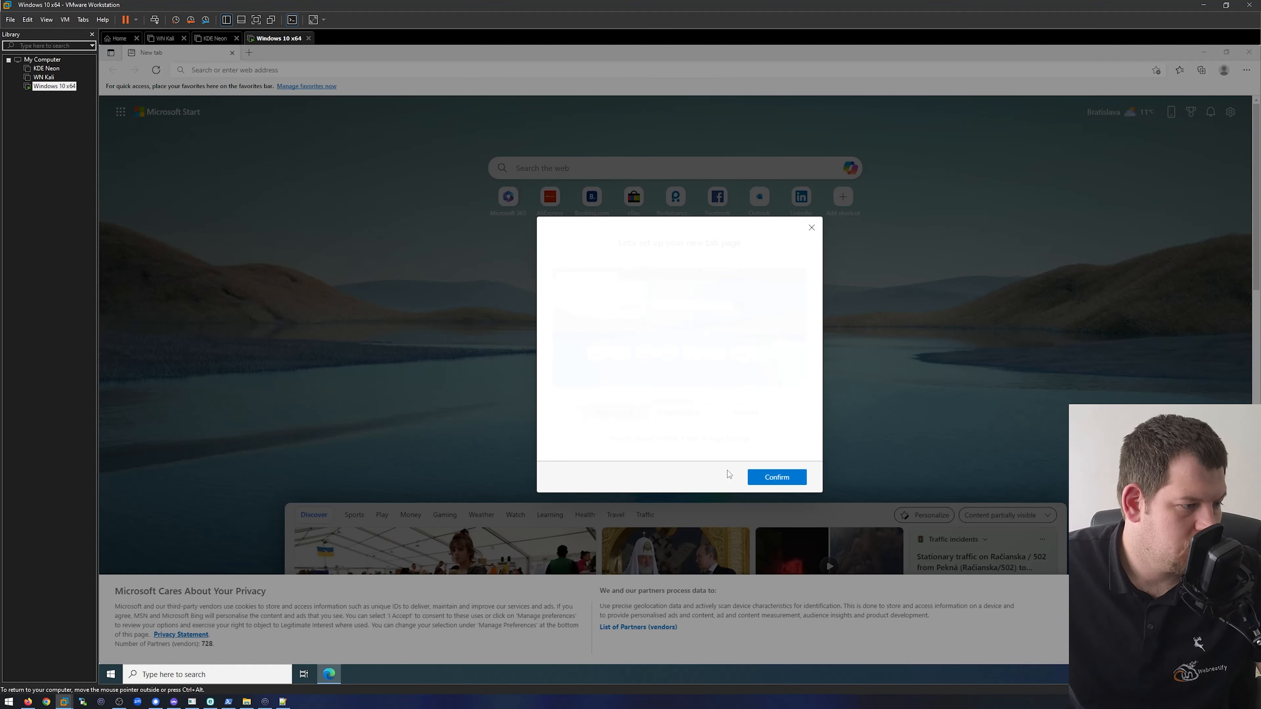
left_click(777, 478)
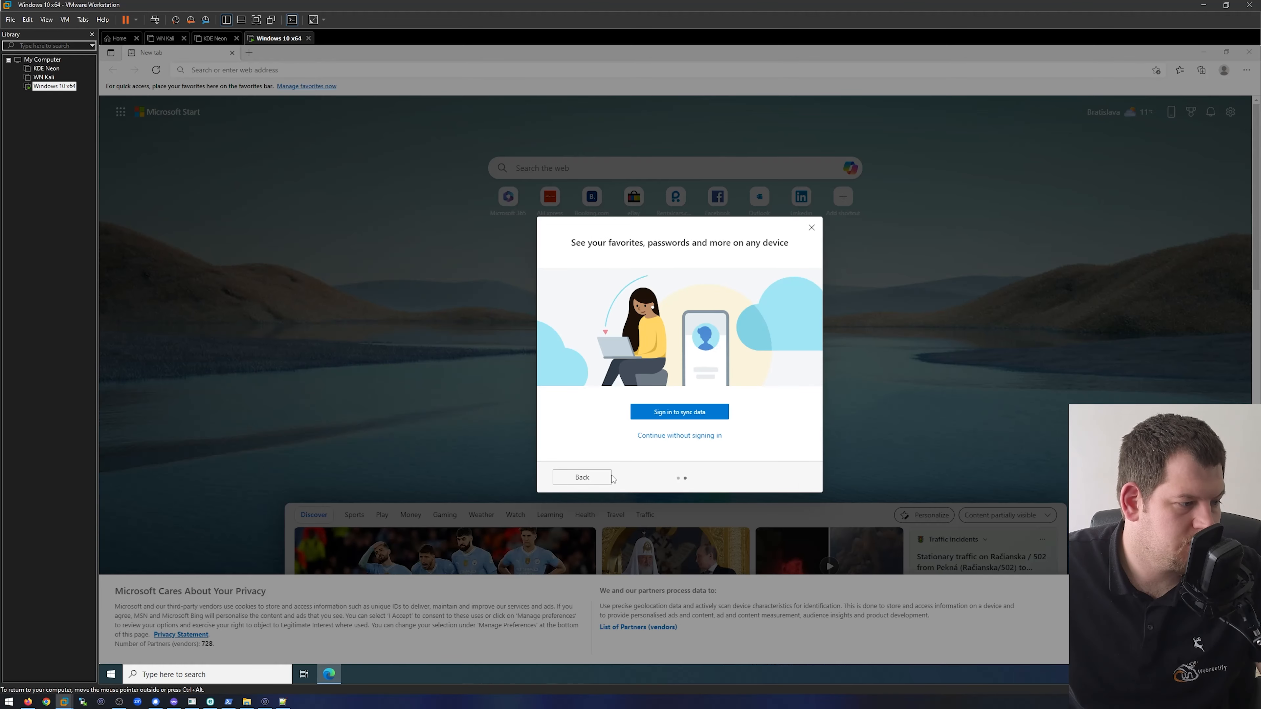
left_click(777, 478)
left_click(712, 436)
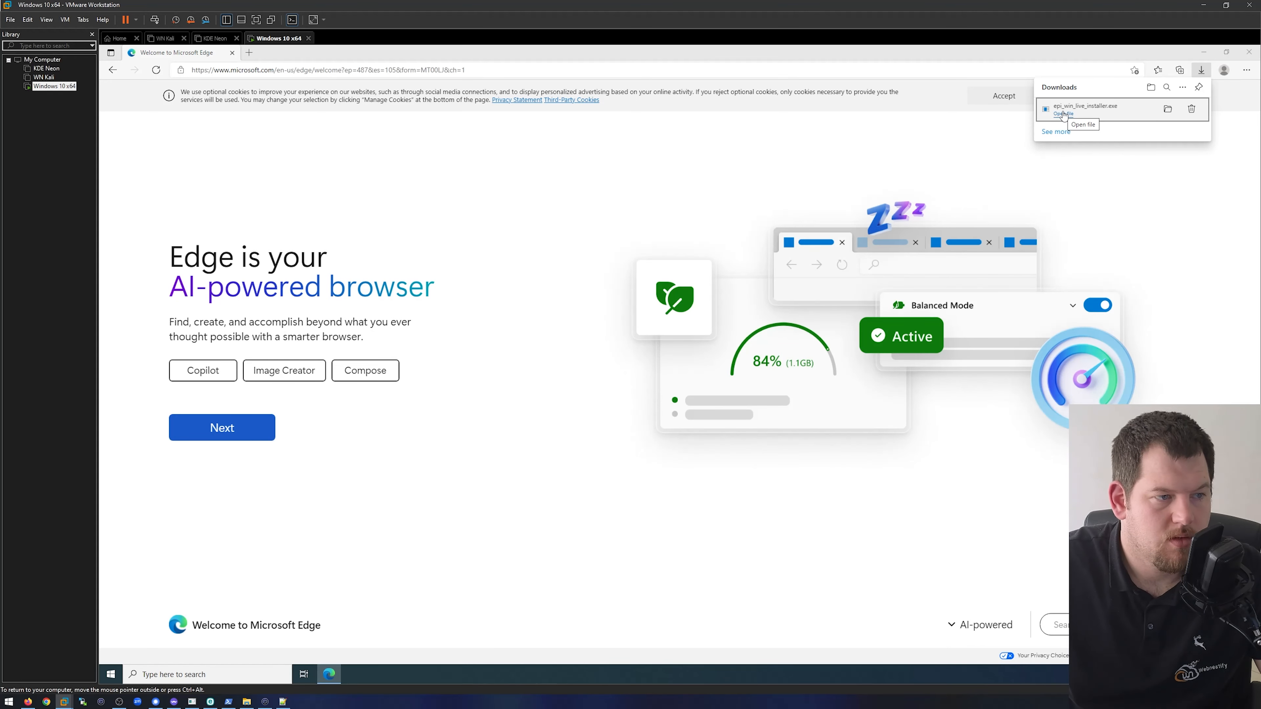
- Run the downloaded epi_win_live_installer.exe, allow ESET Security to make changes, and continue with installing the included ESET components
left_click(1063, 114)
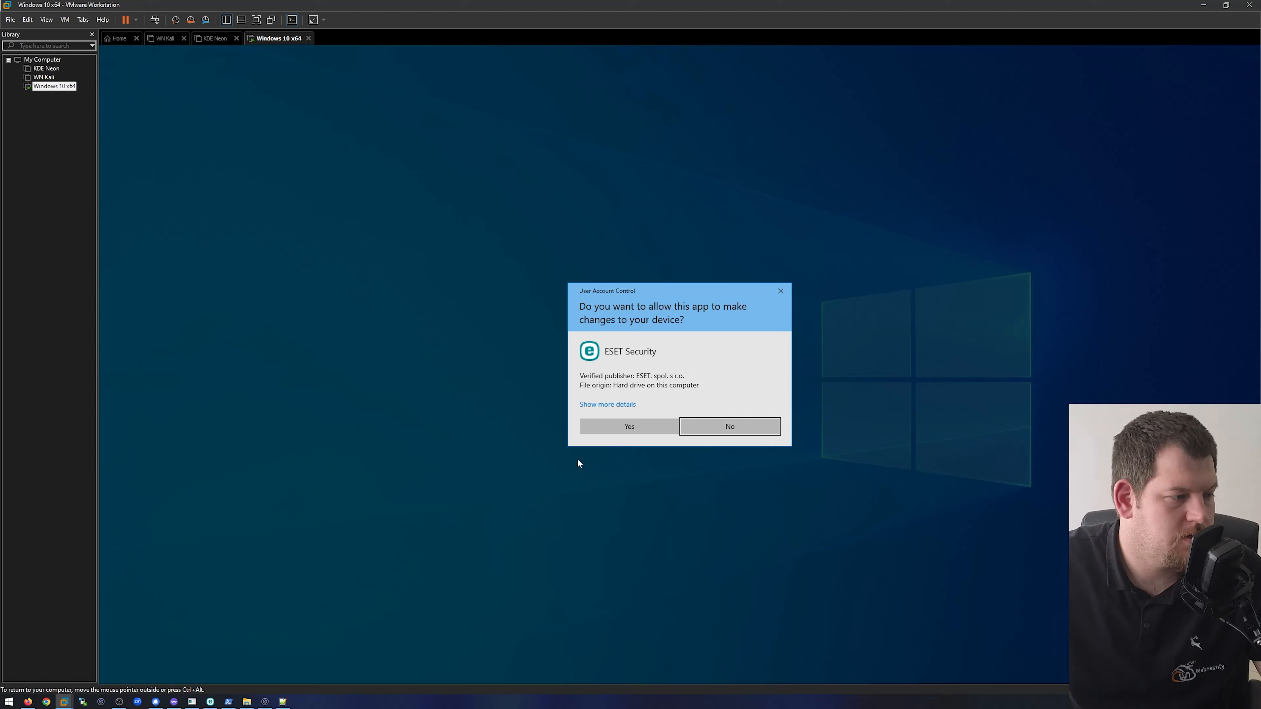
left_click(629, 426)
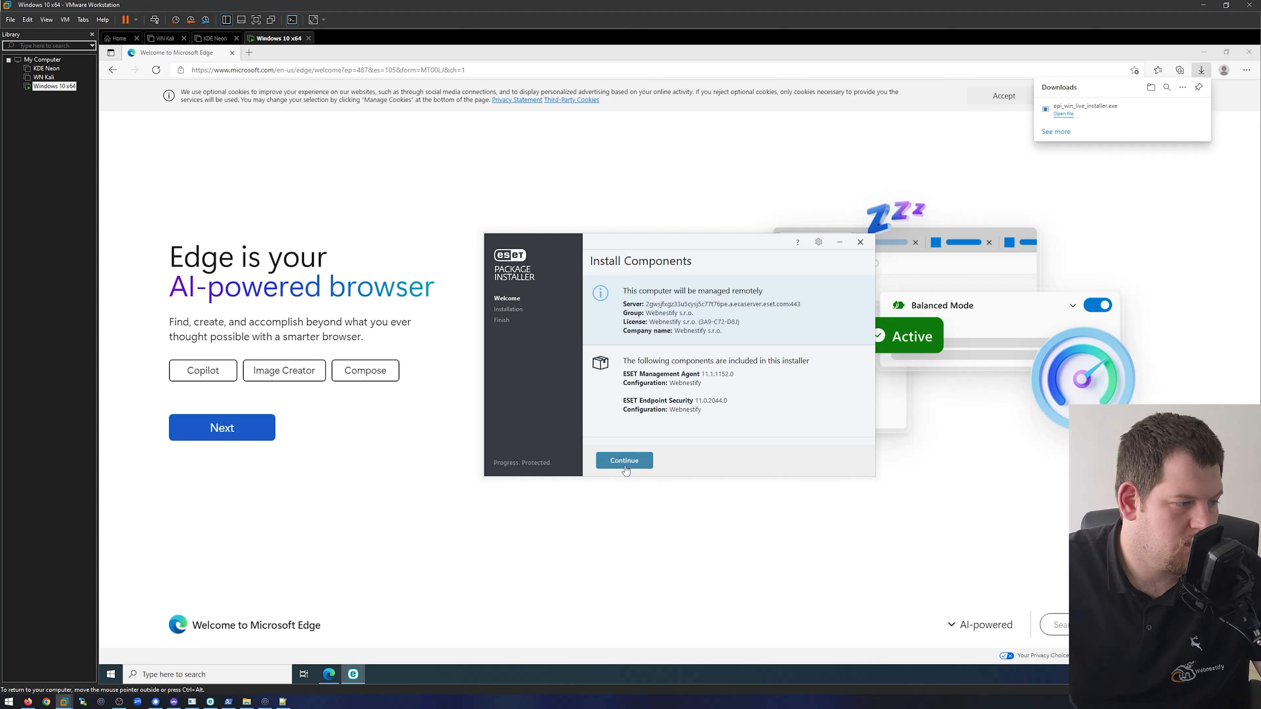
left_click(625, 462)
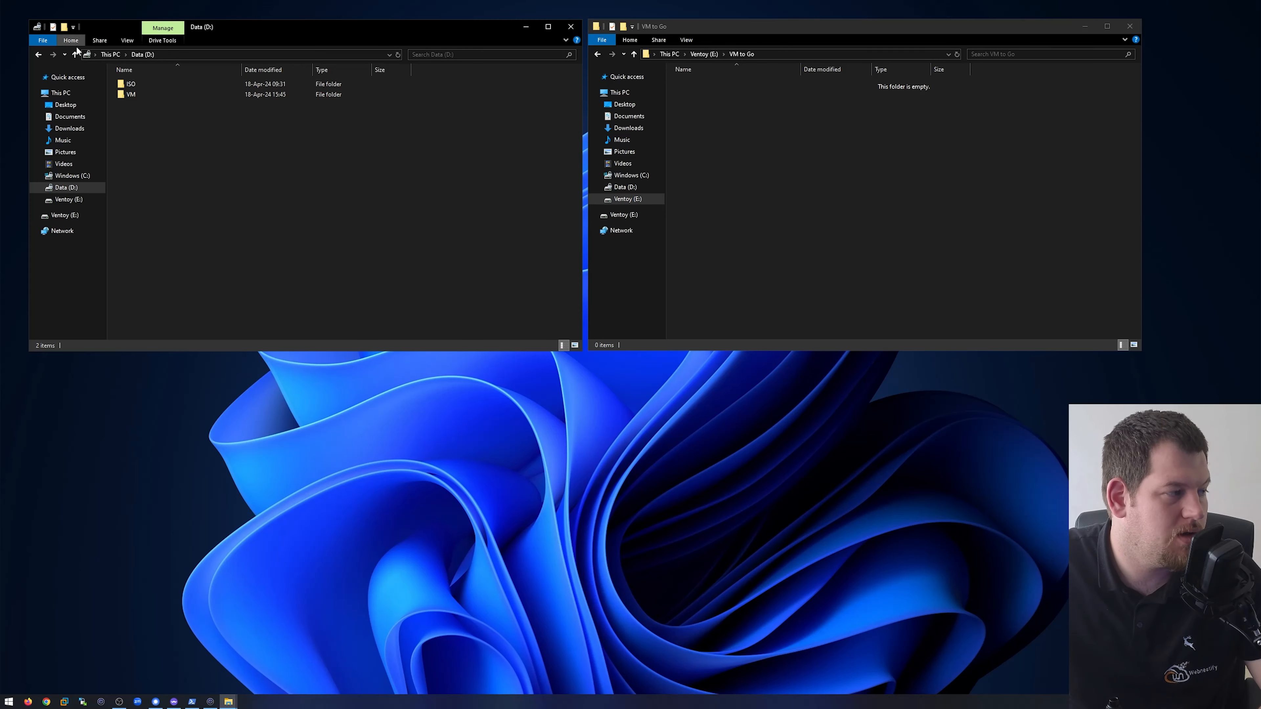
- In File Explorer, copy the VM folder from Data (D:) into the VM to Go folder on Ventoy (E:)
mouse_move(158, 101)
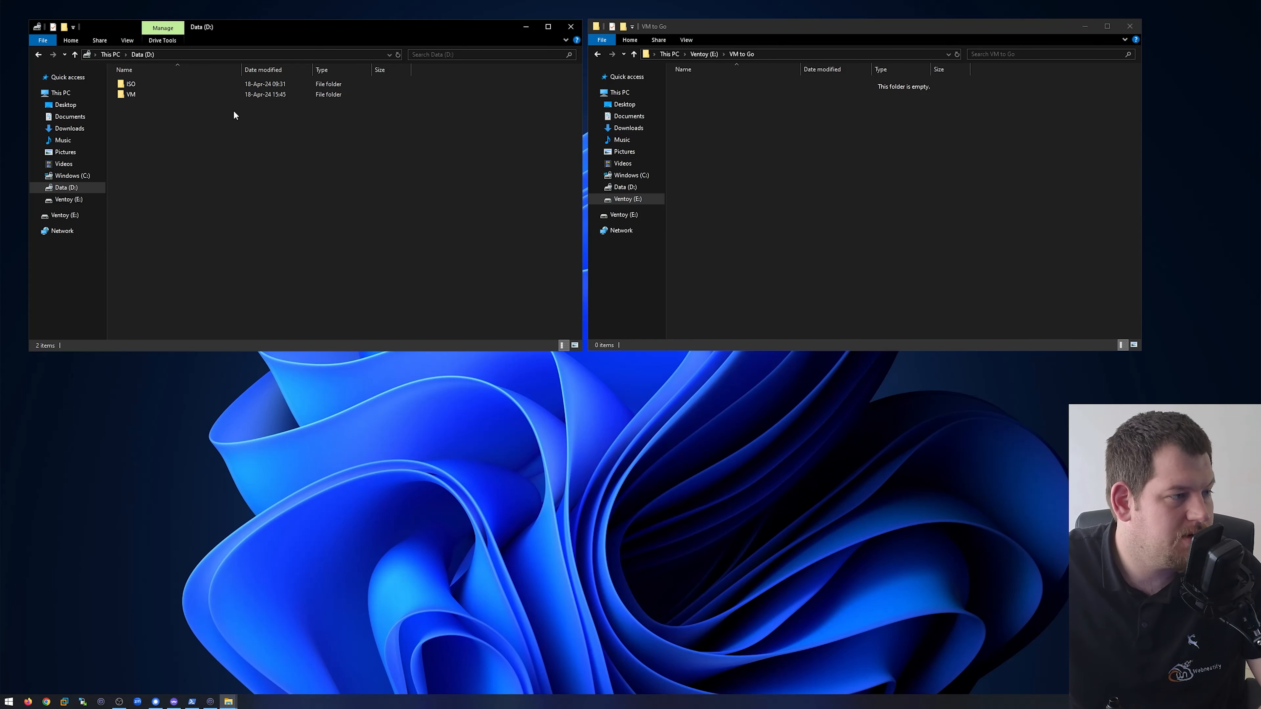
left_click(143, 95)
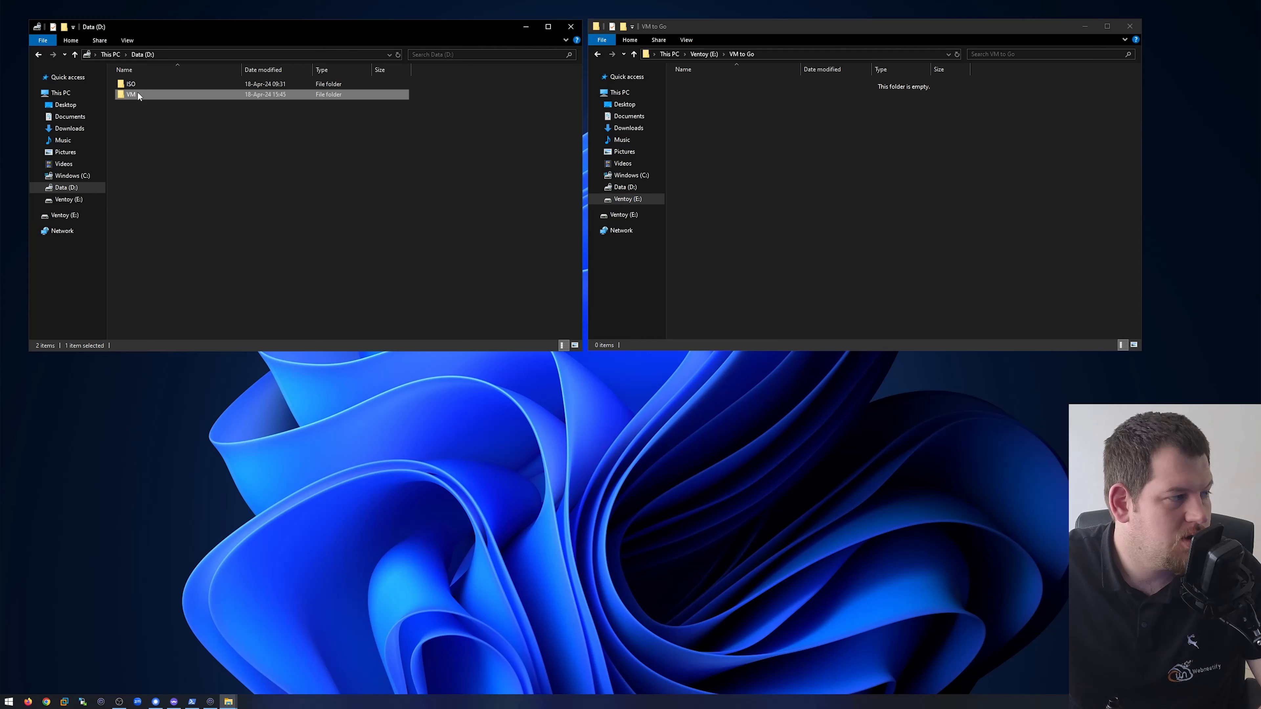
left_click_drag(136, 91, 851, 165)
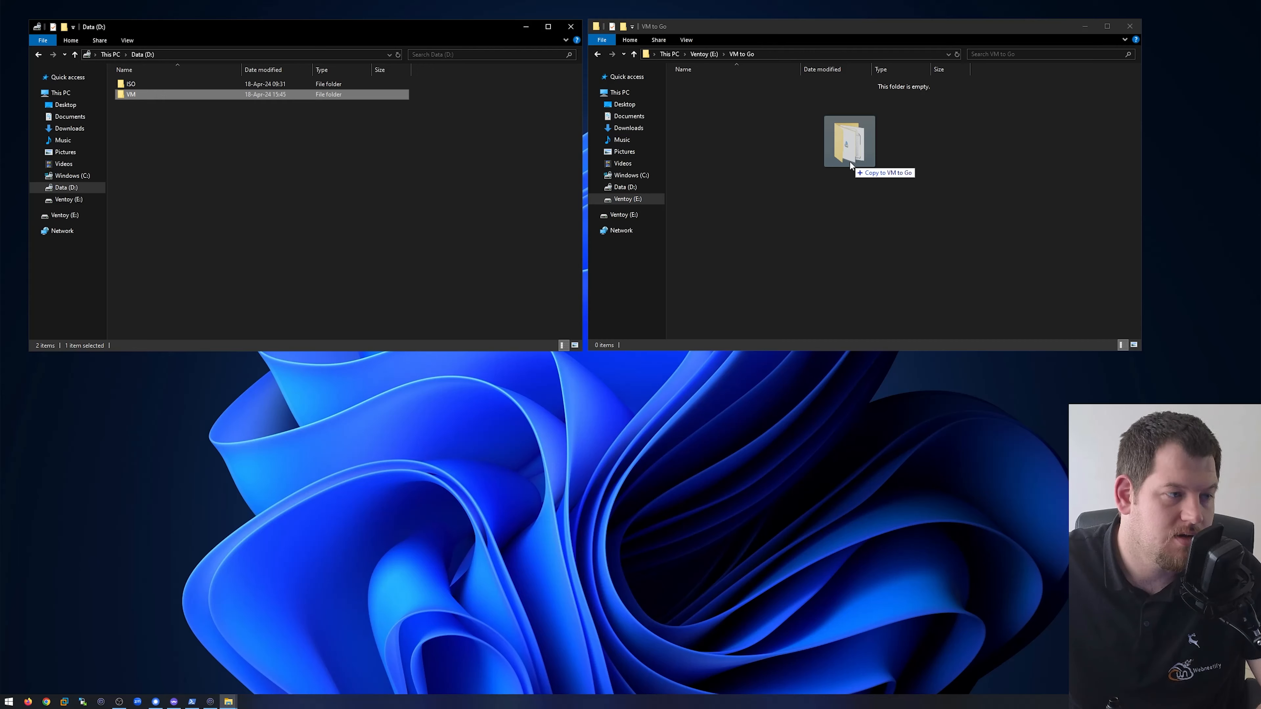
left_click_drag(849, 162, 849, 162)
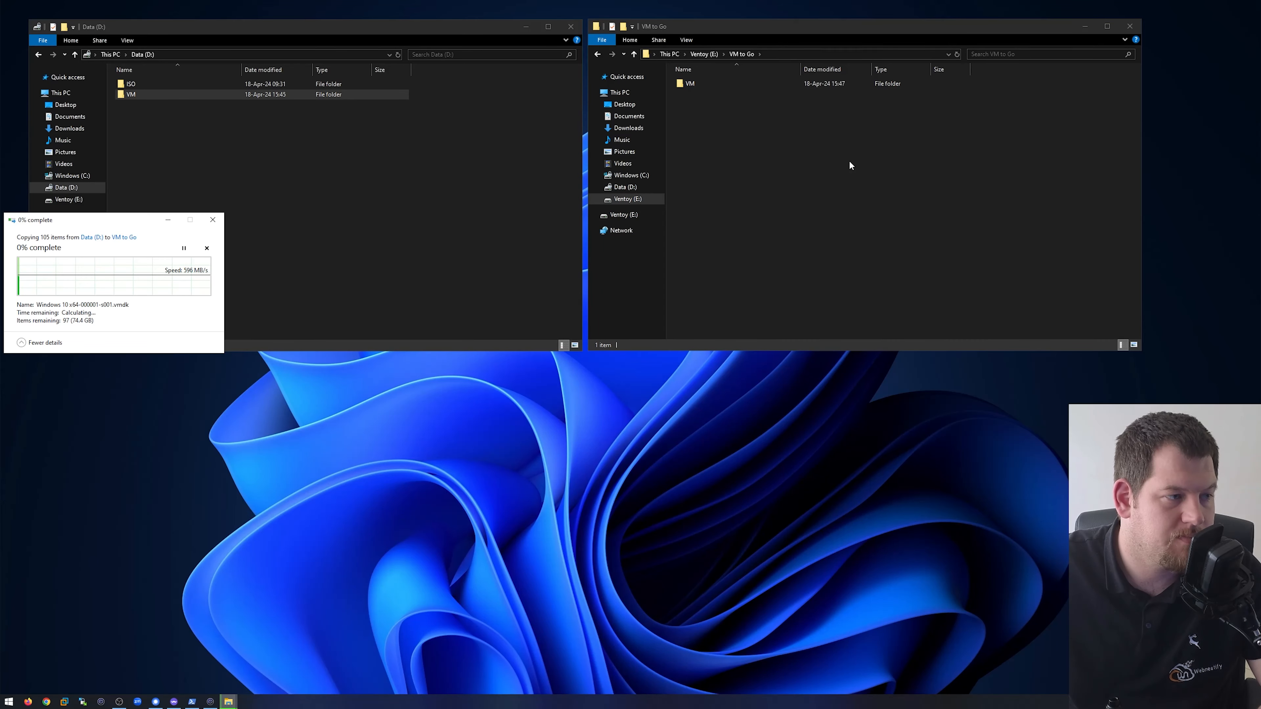
left_click_drag(132, 224, 489, 191)
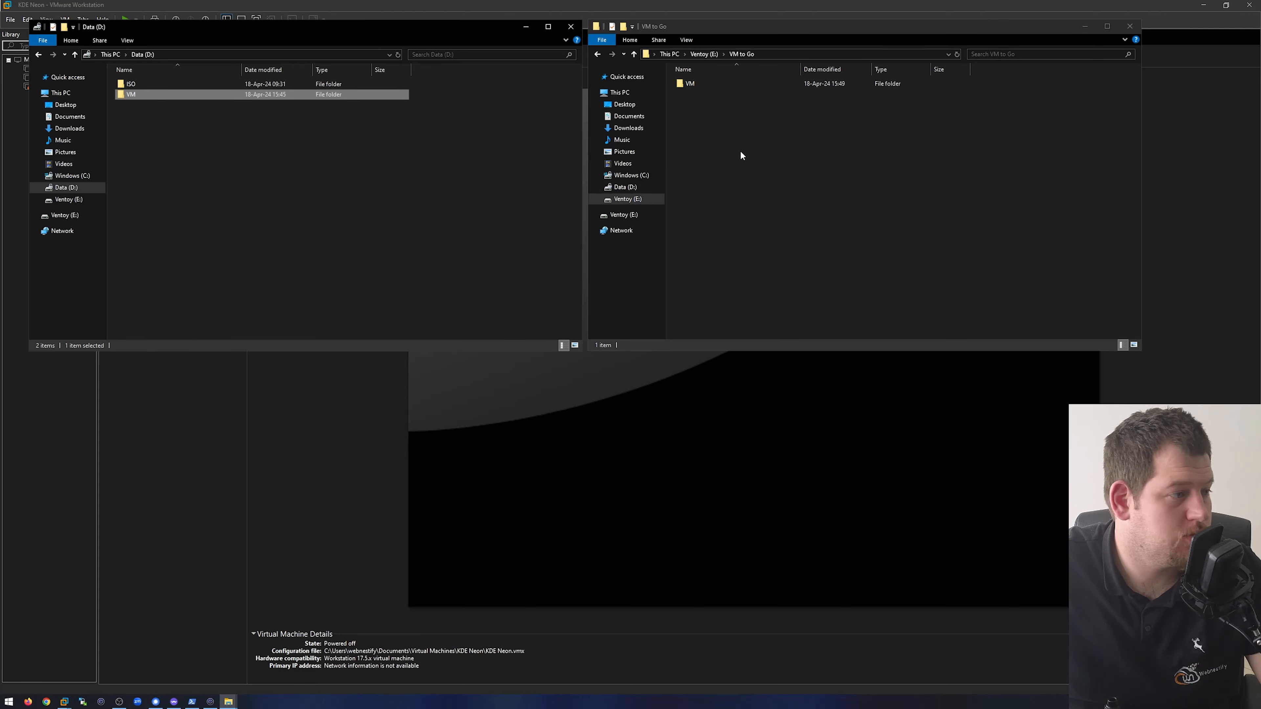
- Switch to VMware Workstation and scan the VM to Go folder on Ventoy (E:) for virtual machines
left_click(63, 478)
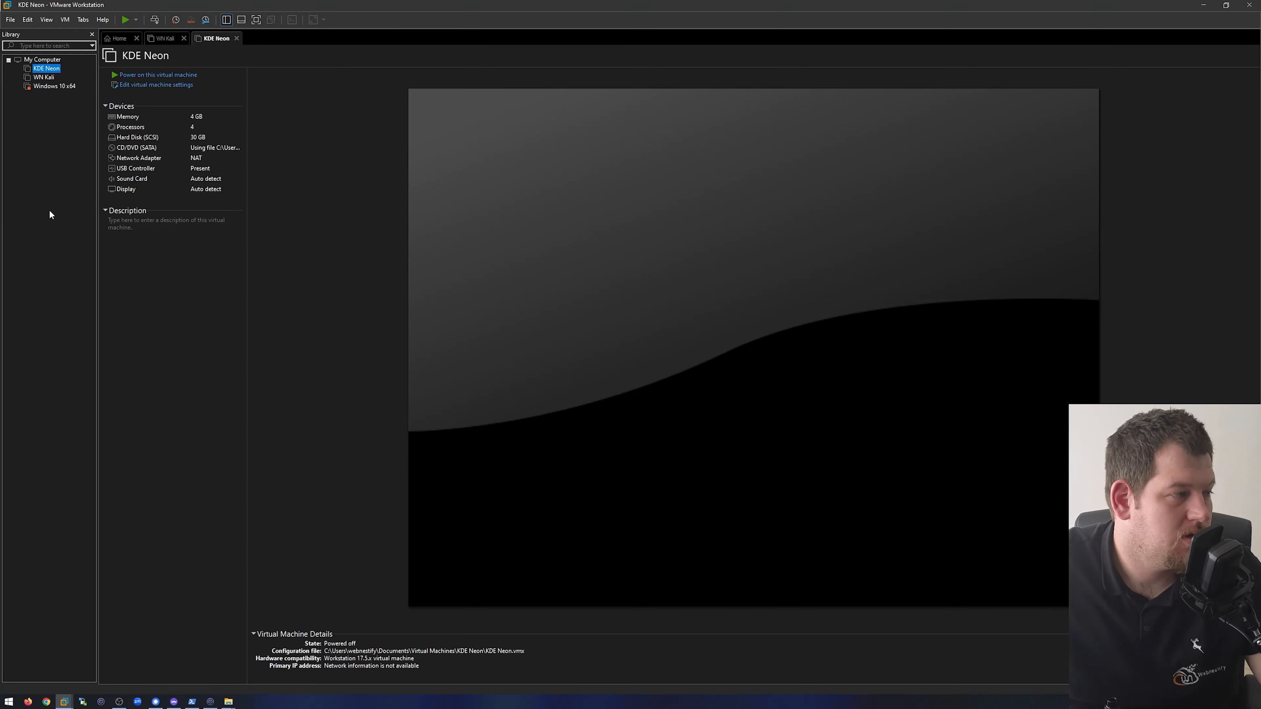
right_click(37, 171)
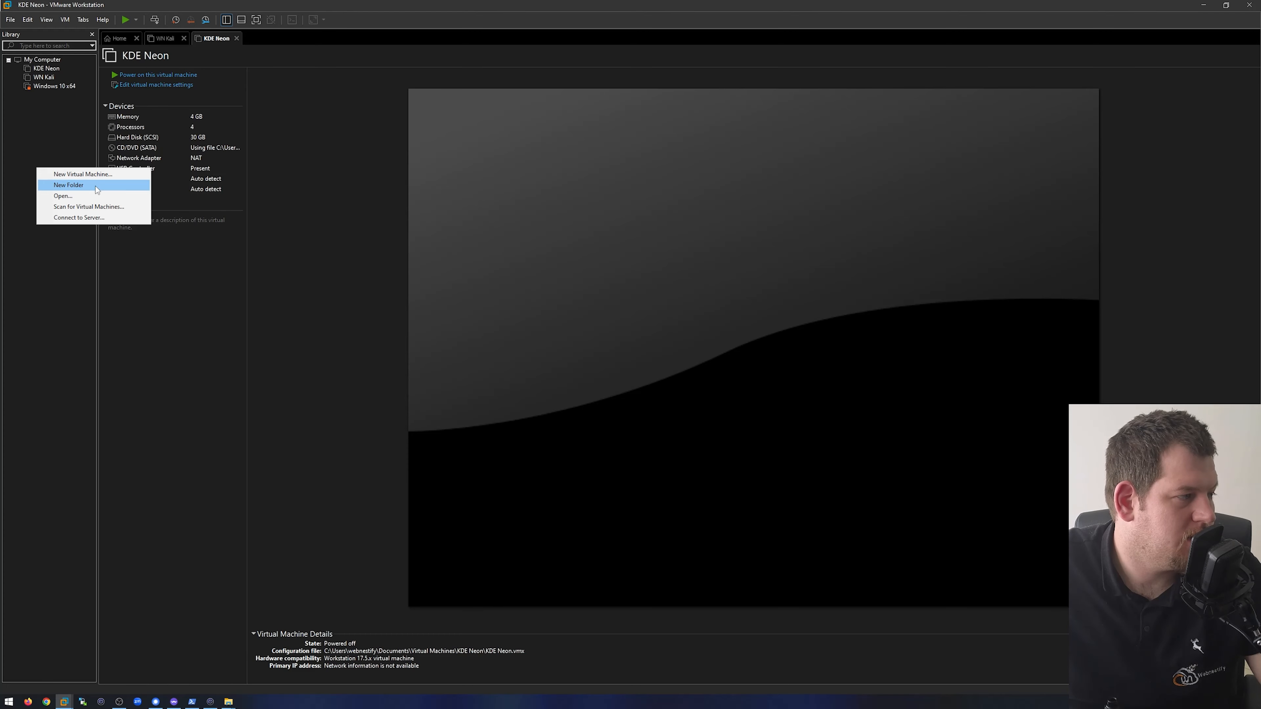
left_click(11, 20)
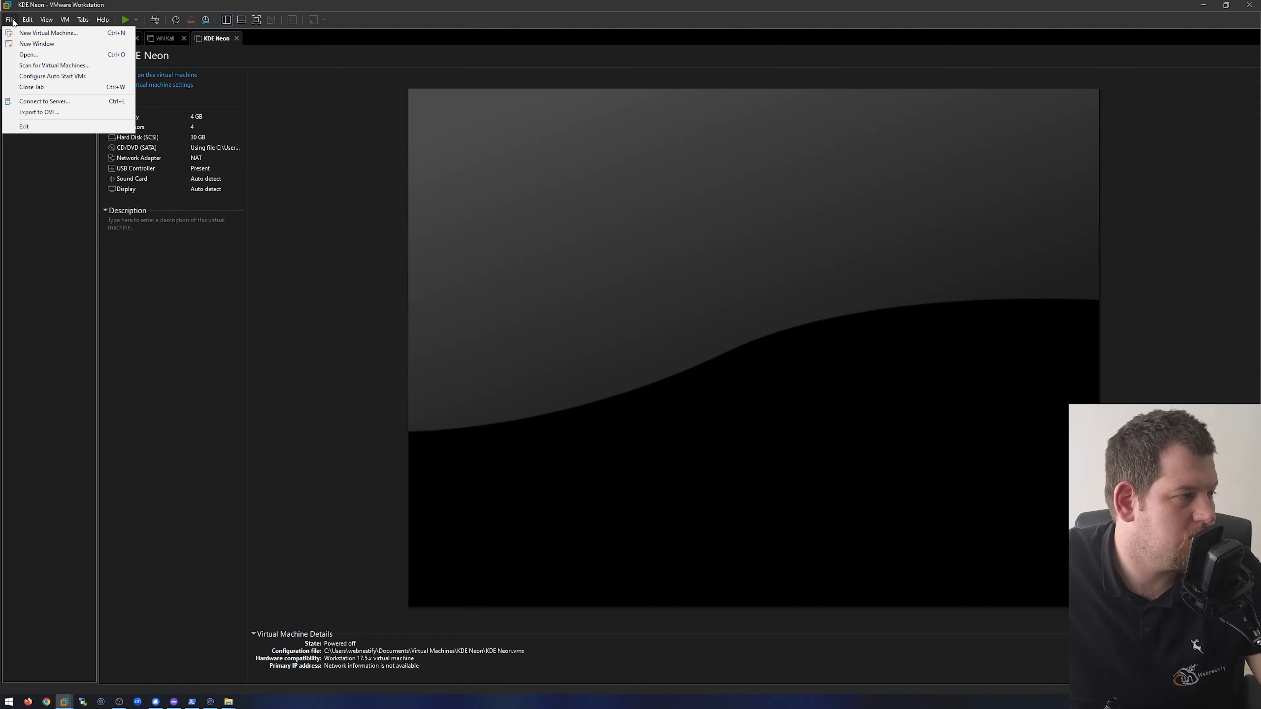
left_click(51, 65)
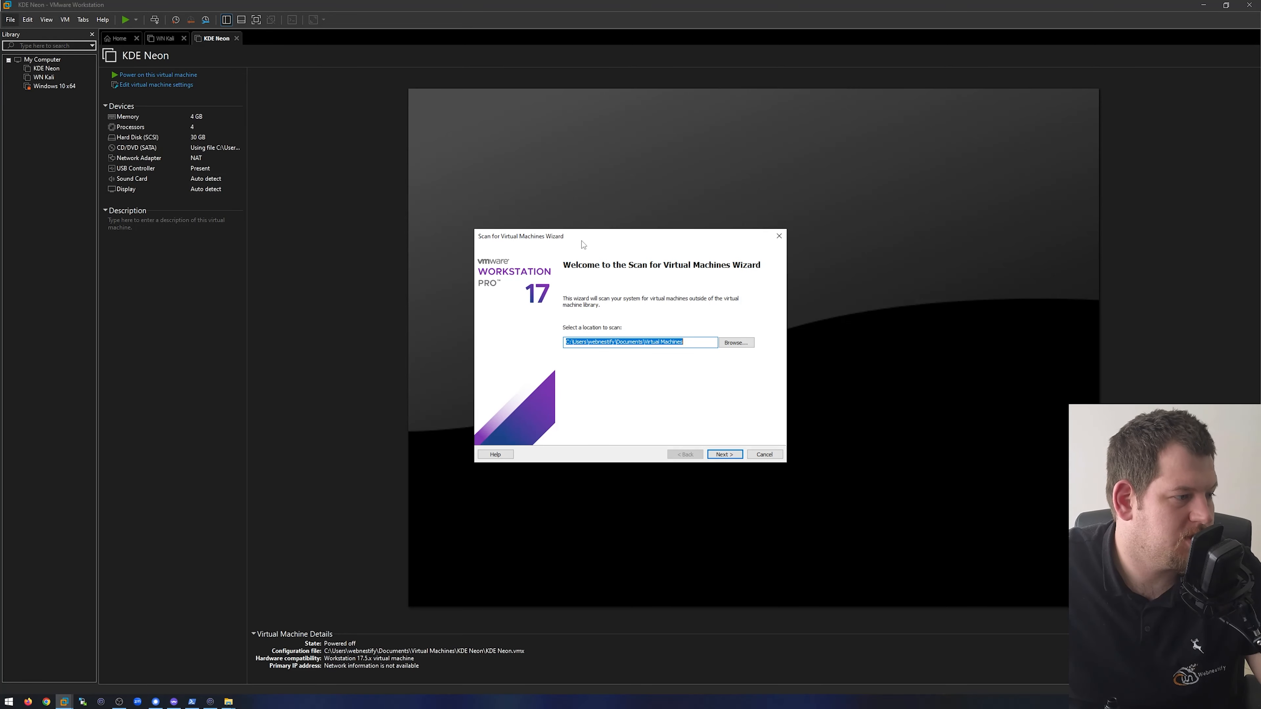
left_click(736, 342)
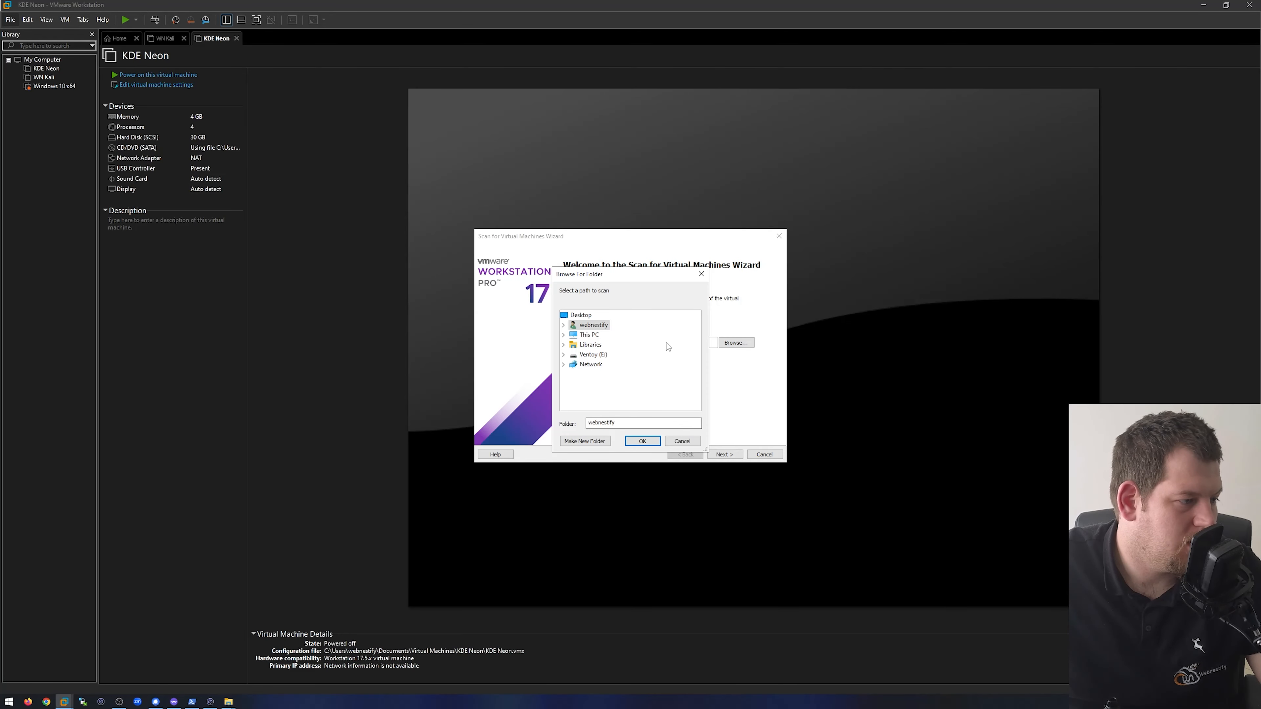
left_click(601, 357)
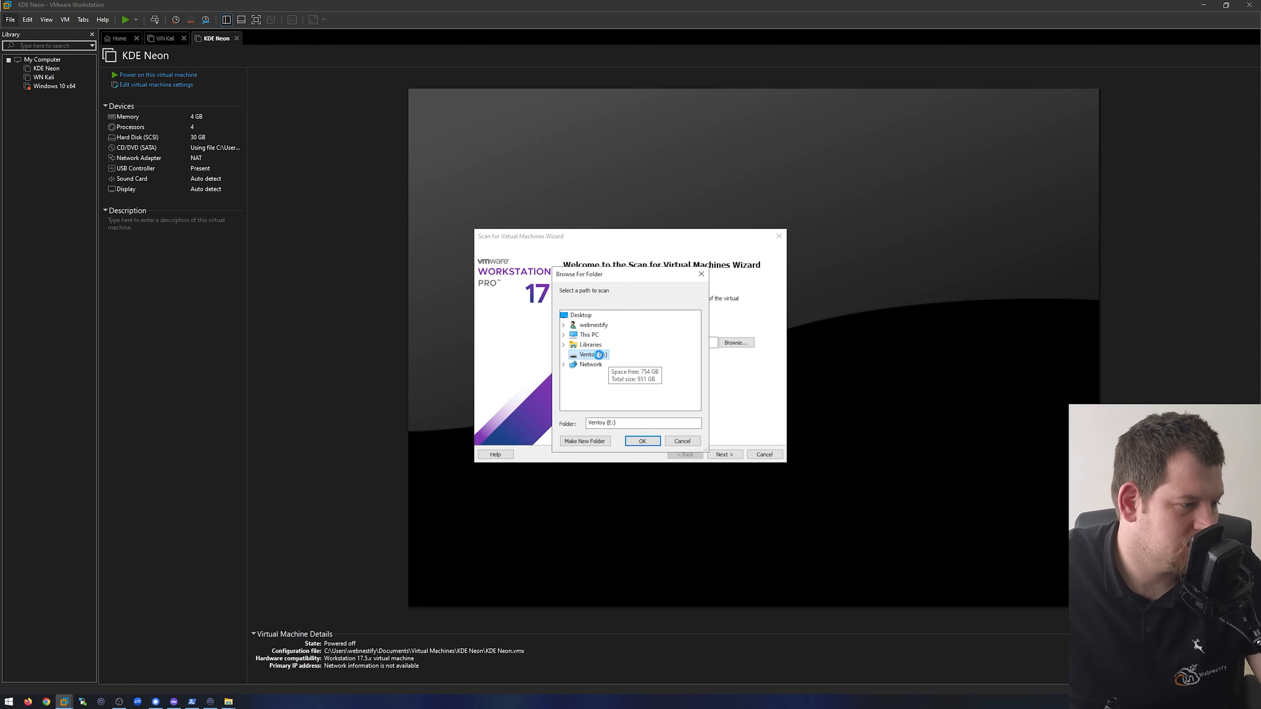
left_click(601, 405)
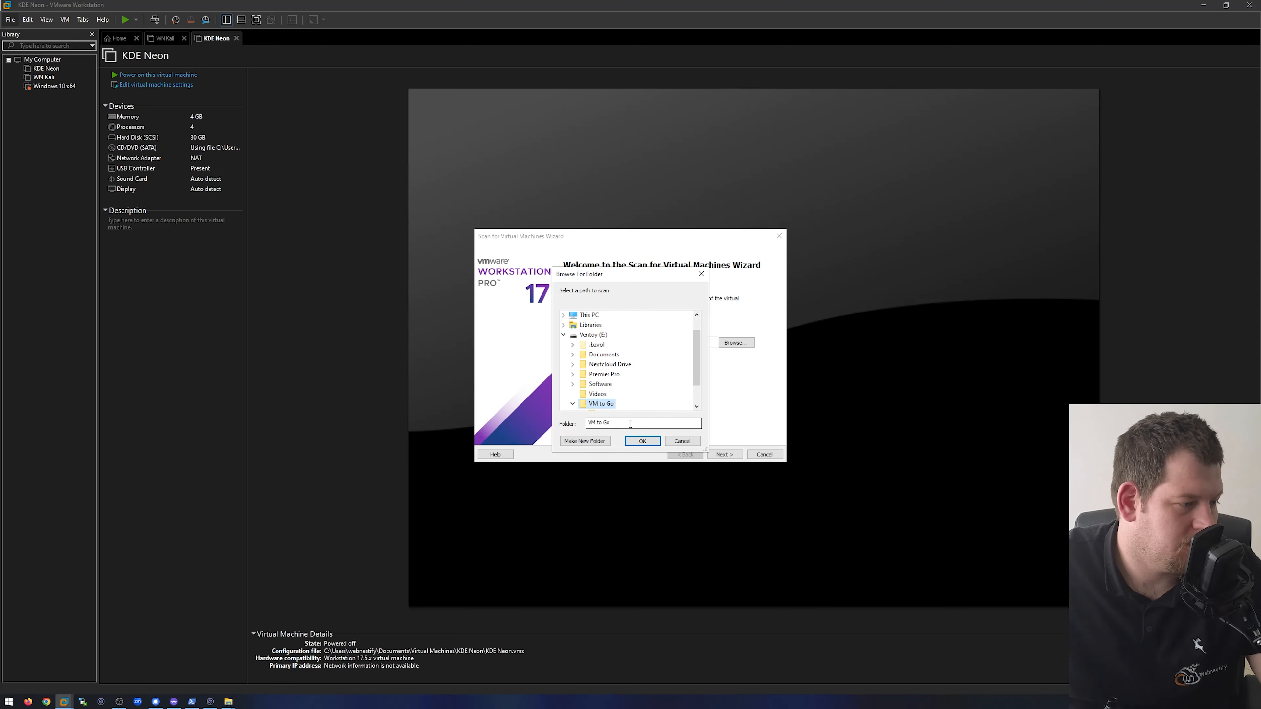
left_click(642, 441)
left_click(723, 454)
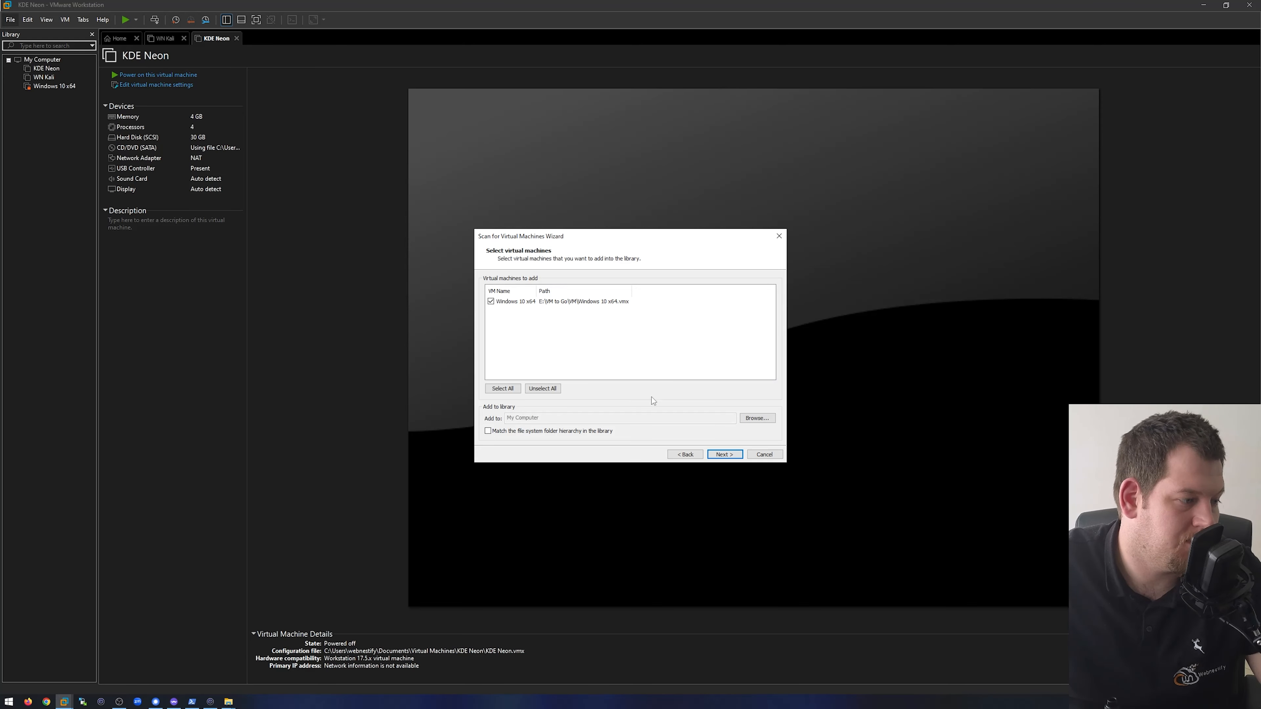
- Add the found Windows 10 x64 machine to the My Computer library from its current location, without copying it to the local disk
left_click(726, 456)
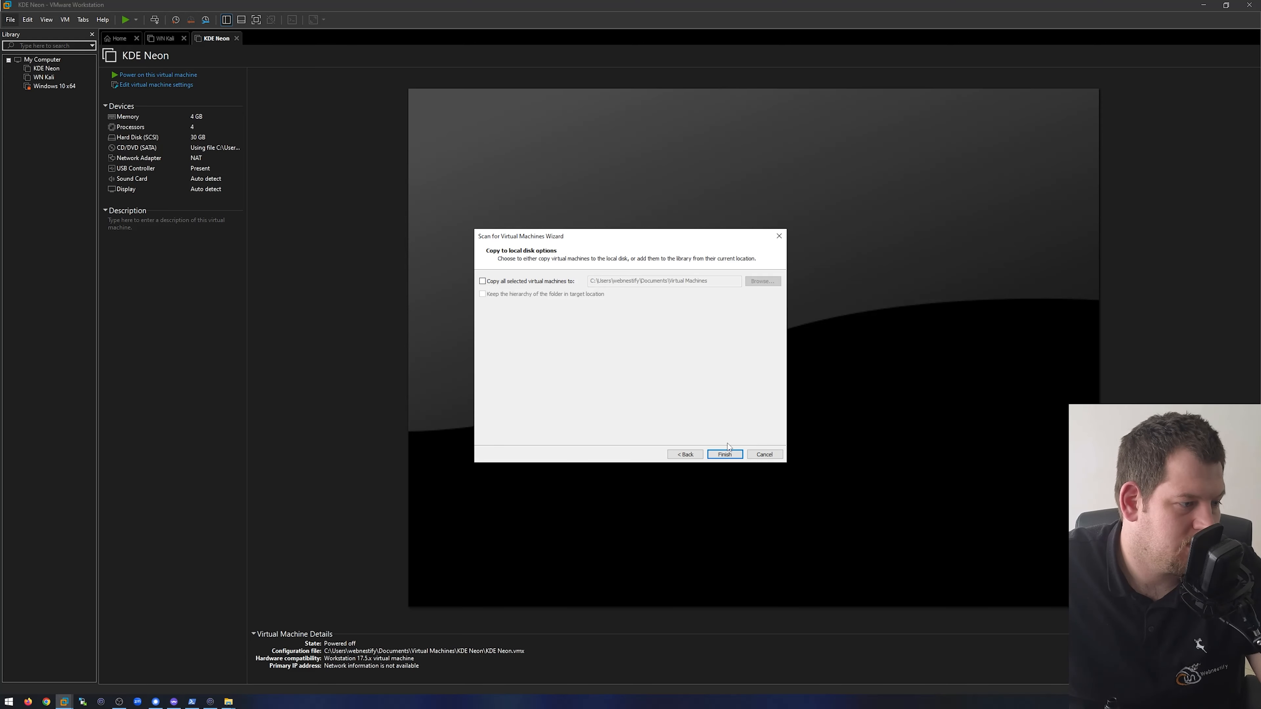
left_click(727, 453)
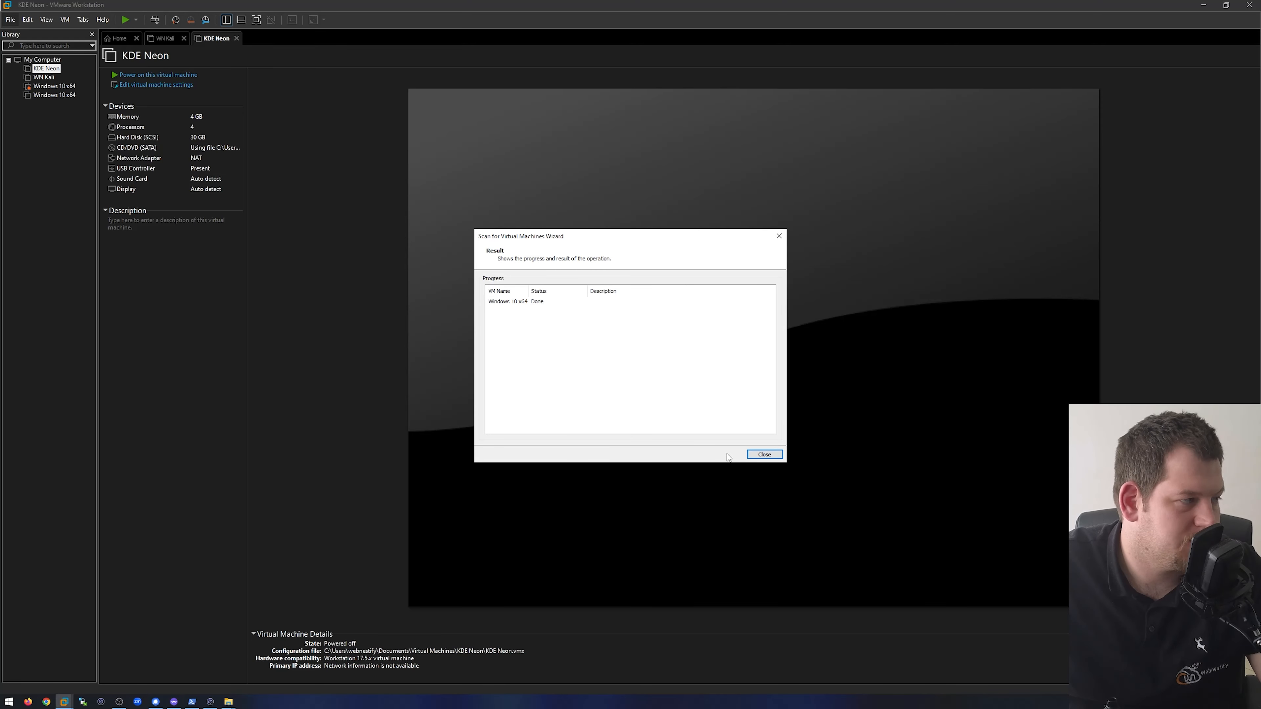
left_click(537, 304)
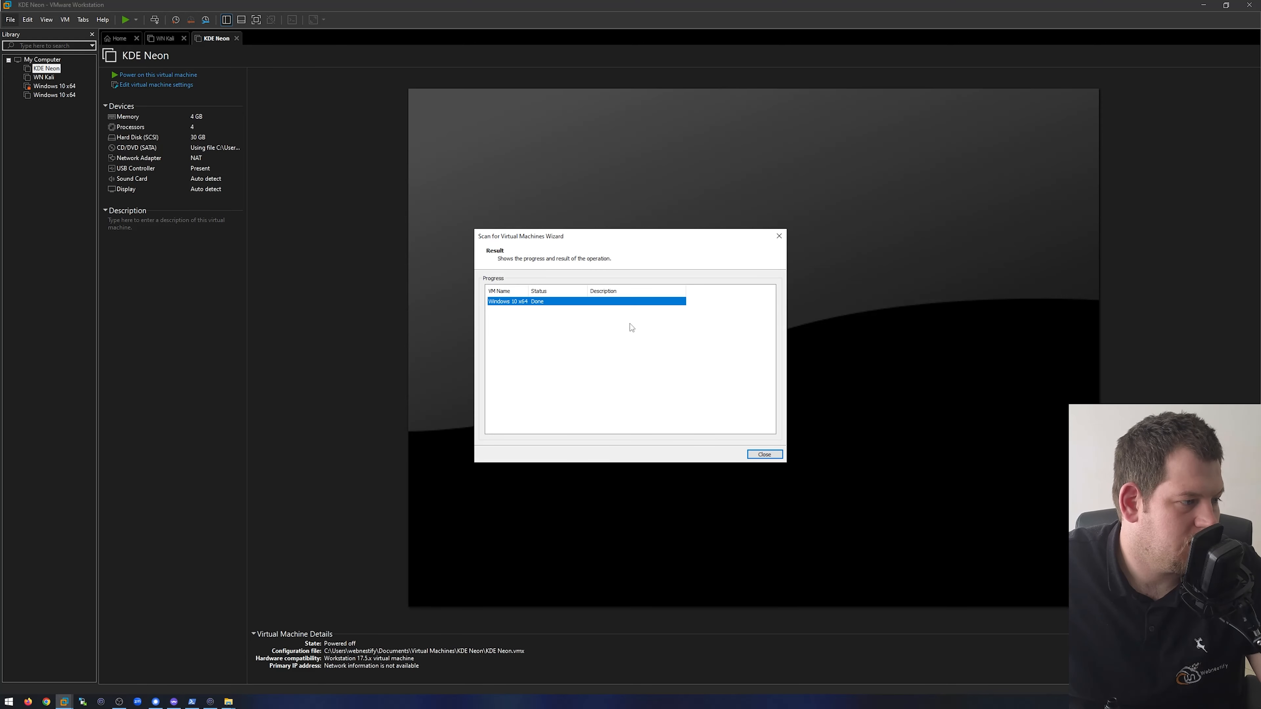
left_click(767, 454)
- Open the newly added Windows 10 x64 machine and unlock it with its encryption password, without remembering the password
double_click(55, 95)
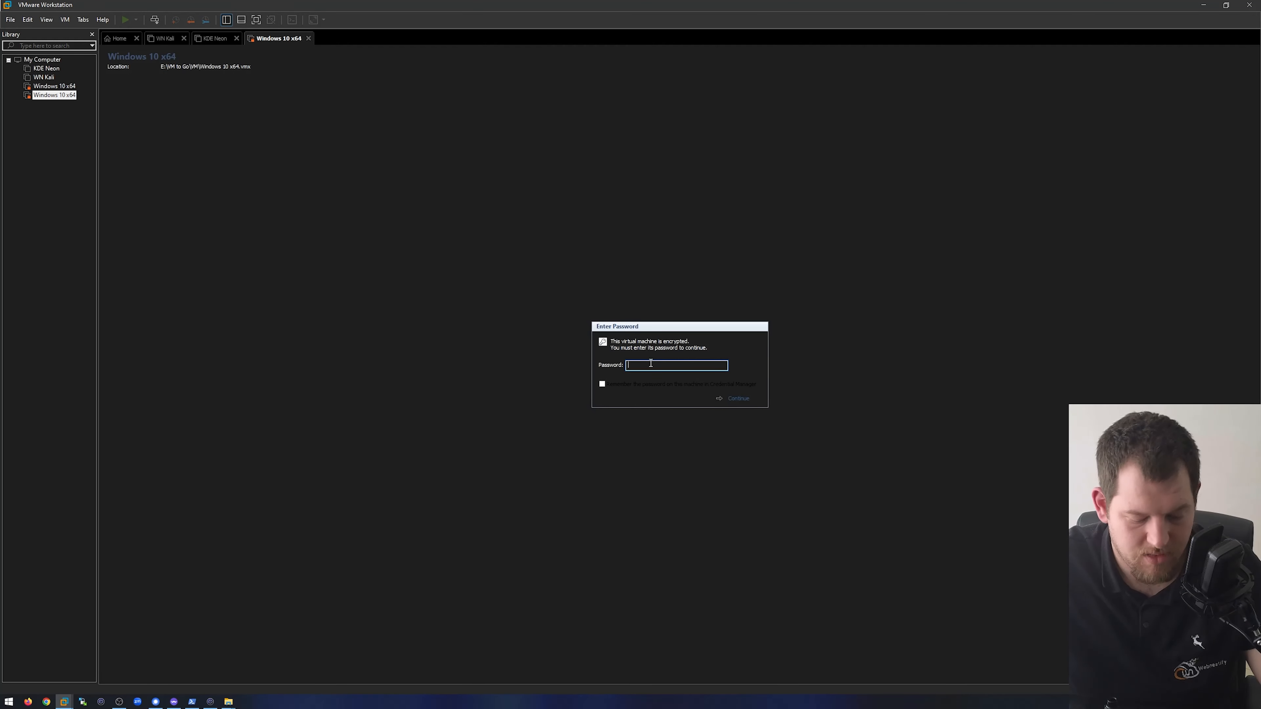
type("***********")
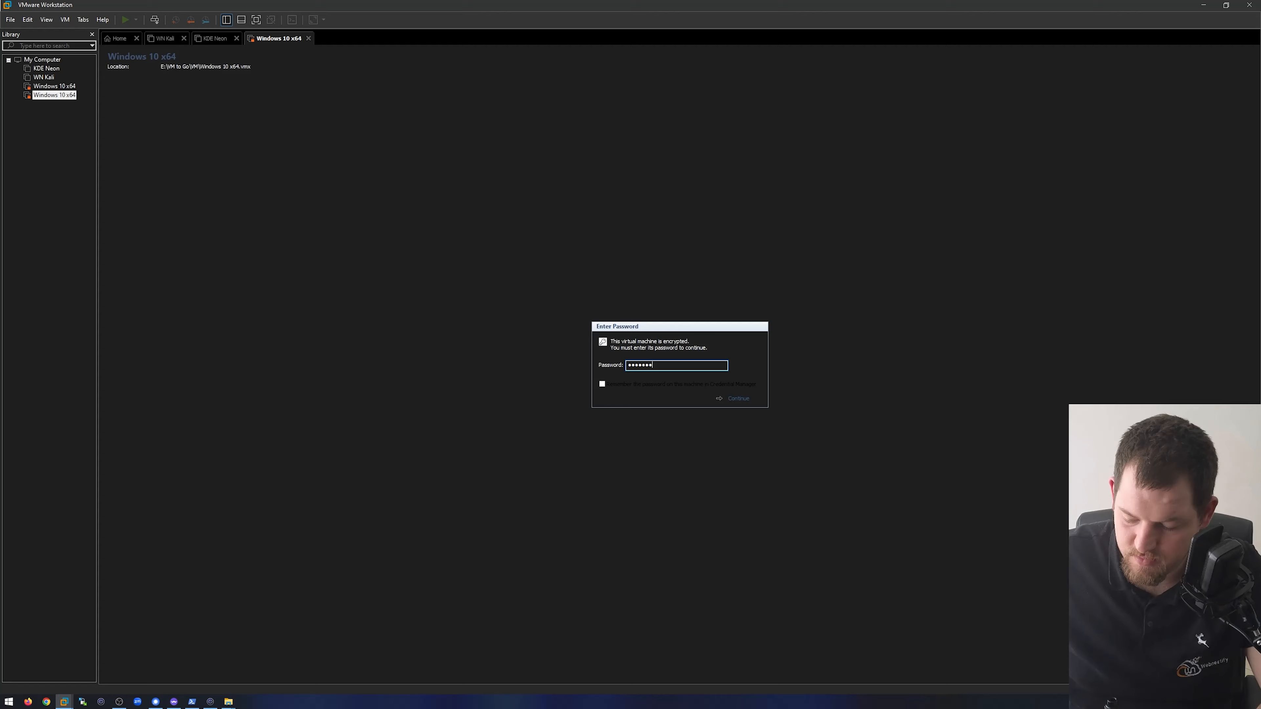
type("**")
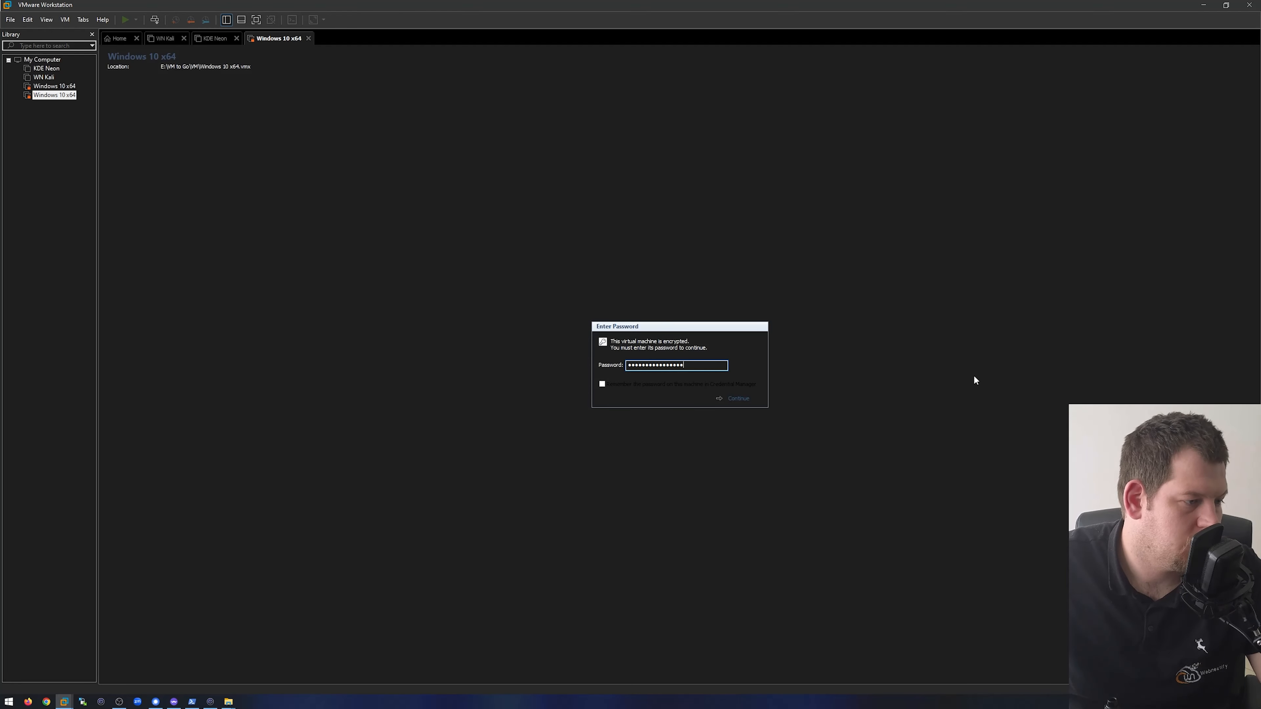
left_click(733, 399)
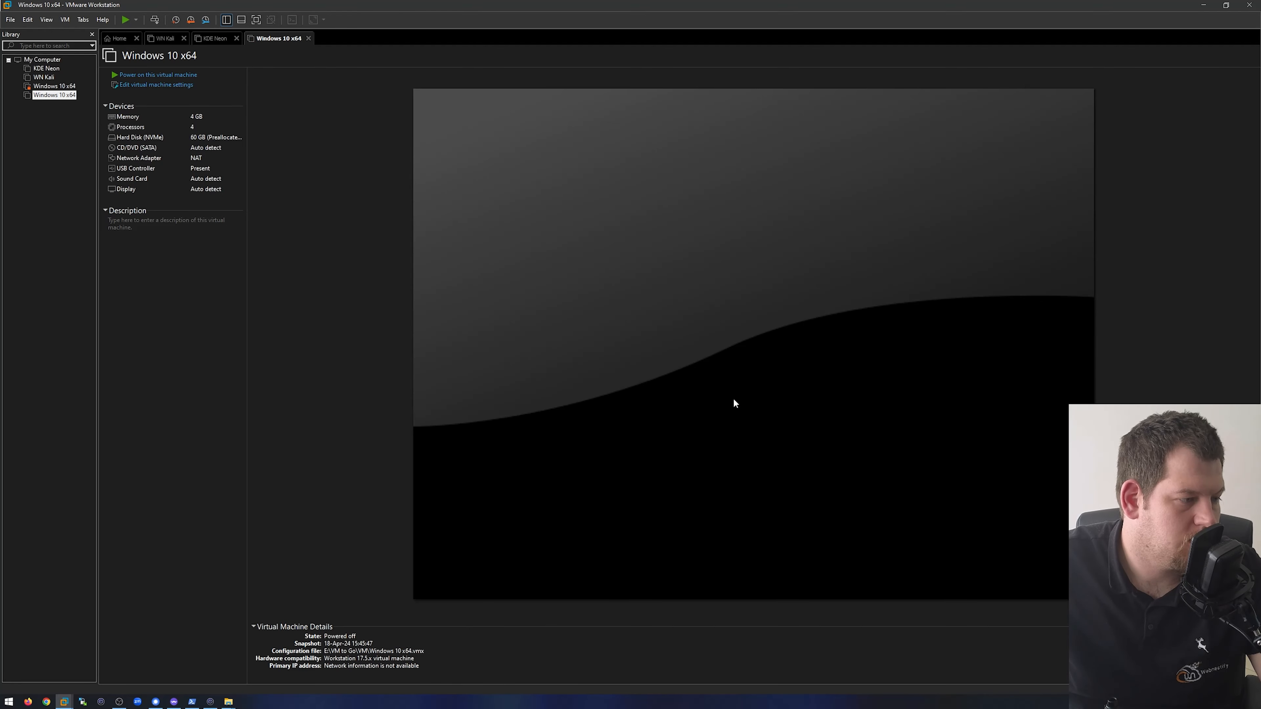
- Power on the machine from the external drive, declare it as copied, accept connection attempts for sata0:1, and direct input to the guest
left_click(148, 74)
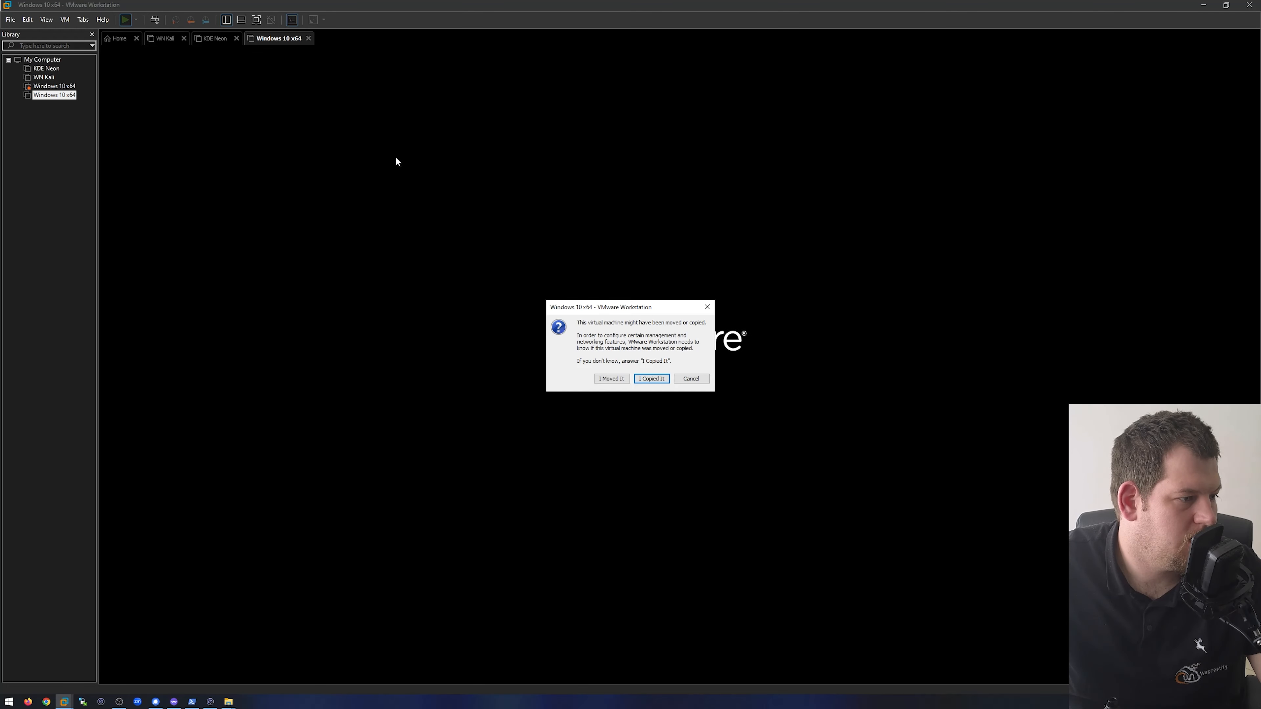
left_click(653, 380)
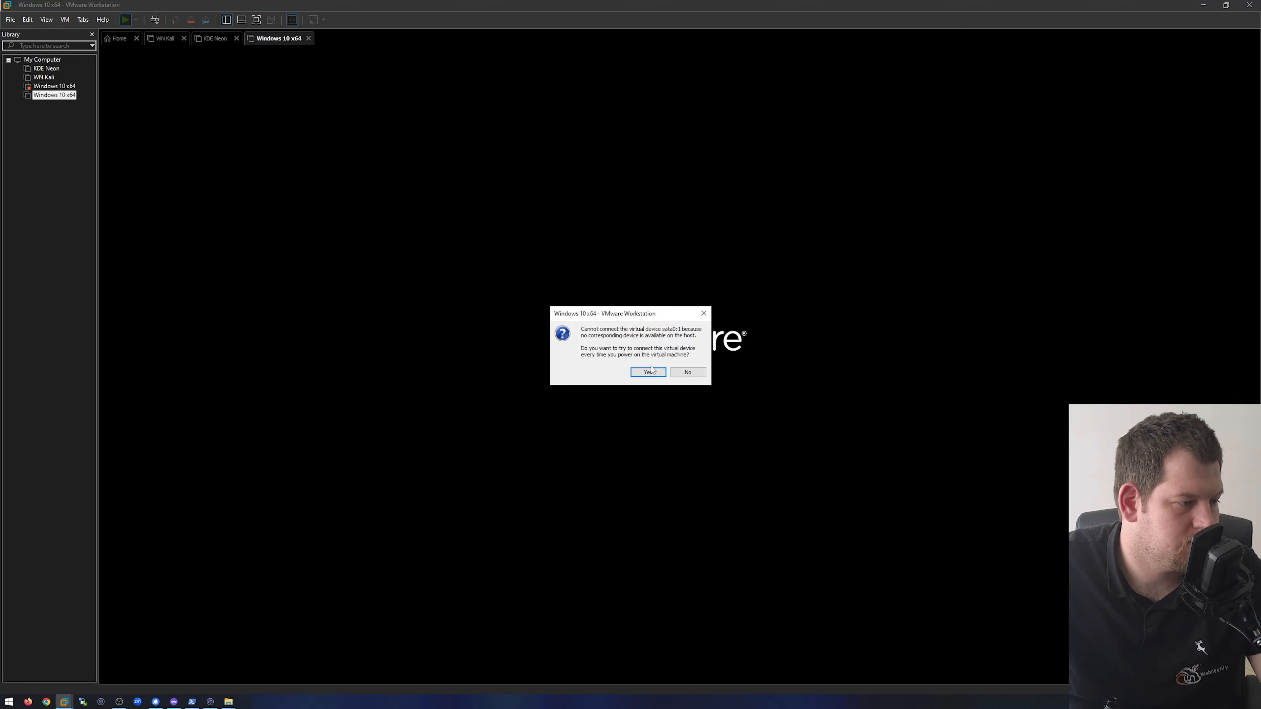
left_click(648, 372)
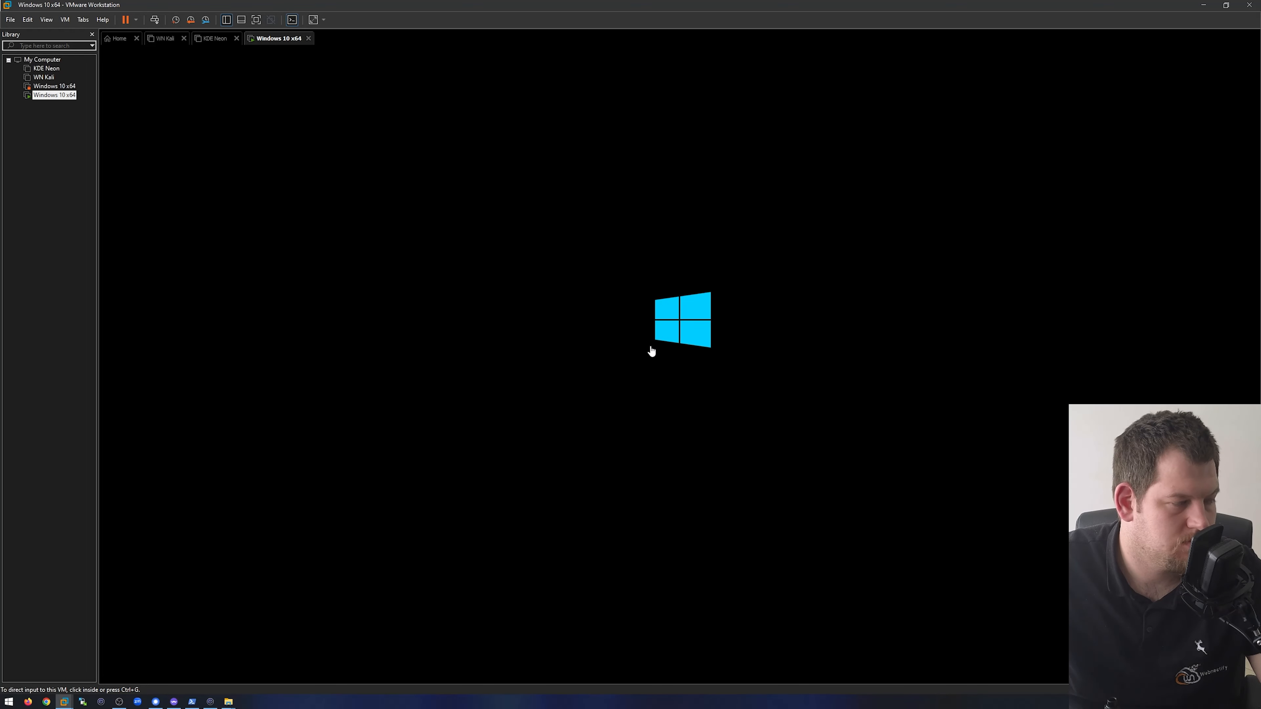
left_click(768, 343)
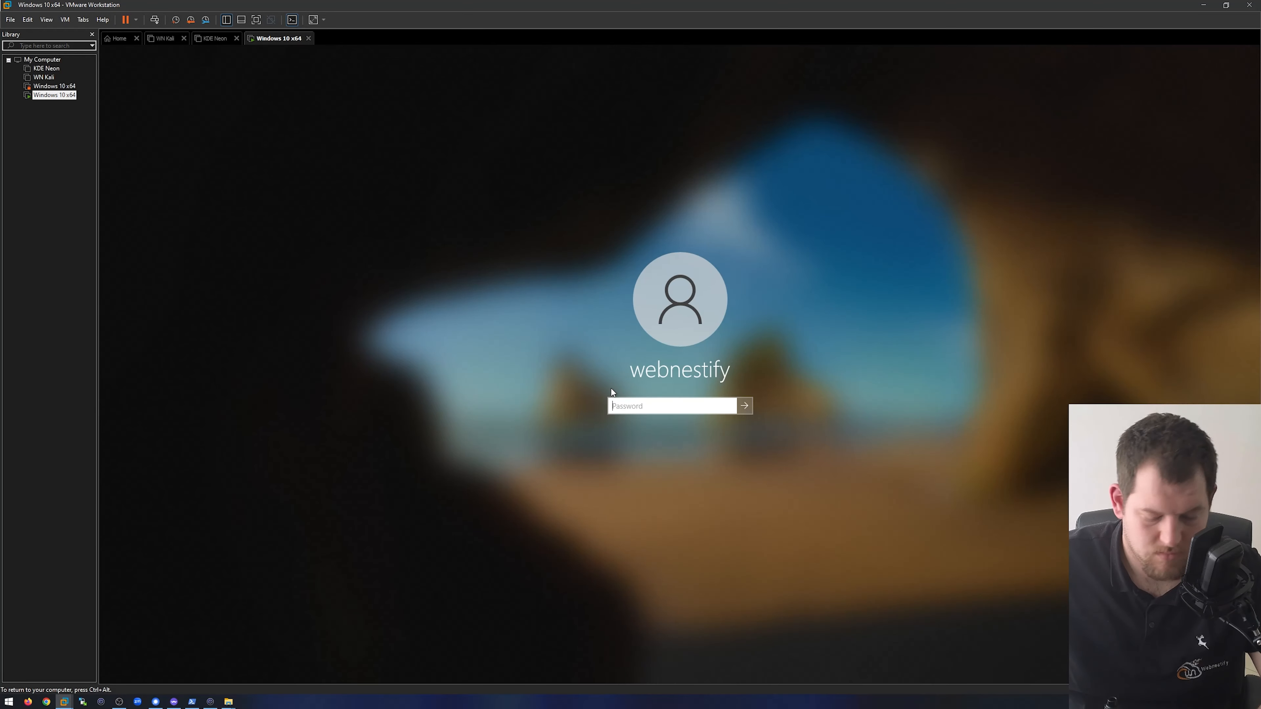
- Turn on Num Lock in the guest and sign in to the Windows account with its password
type("••••••••••")
key("Num_Lock")
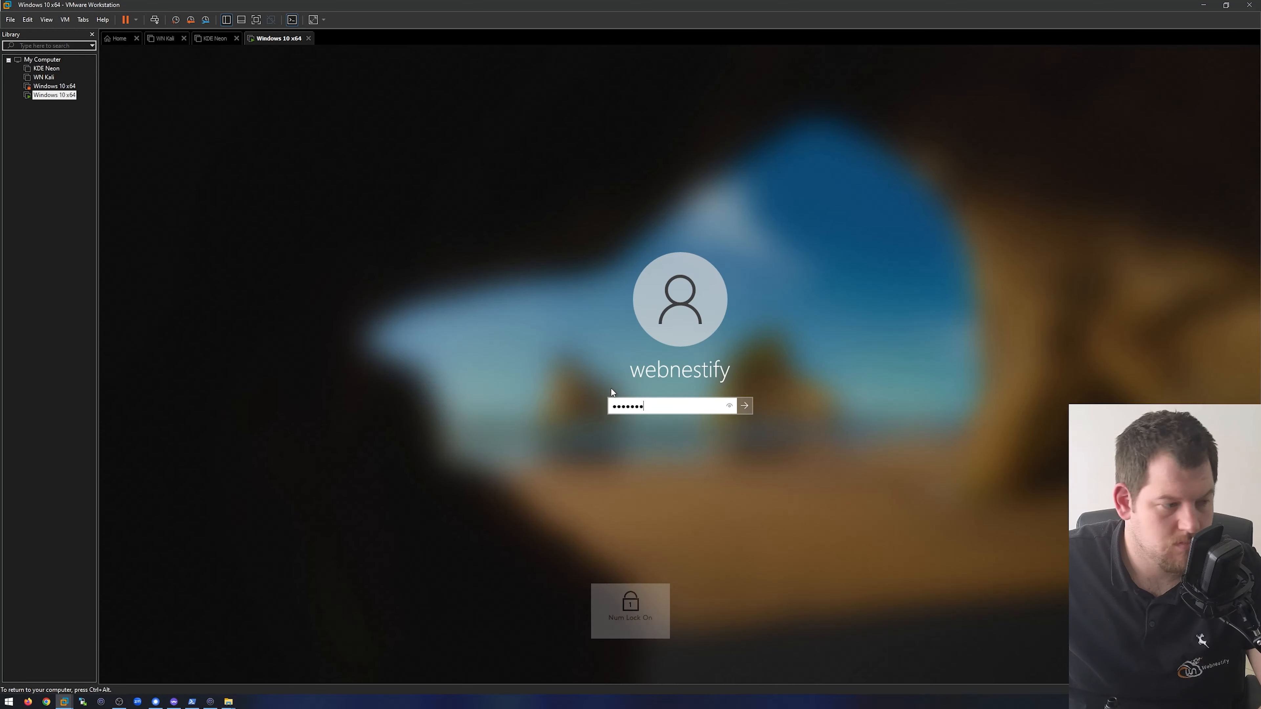
type("••••••")
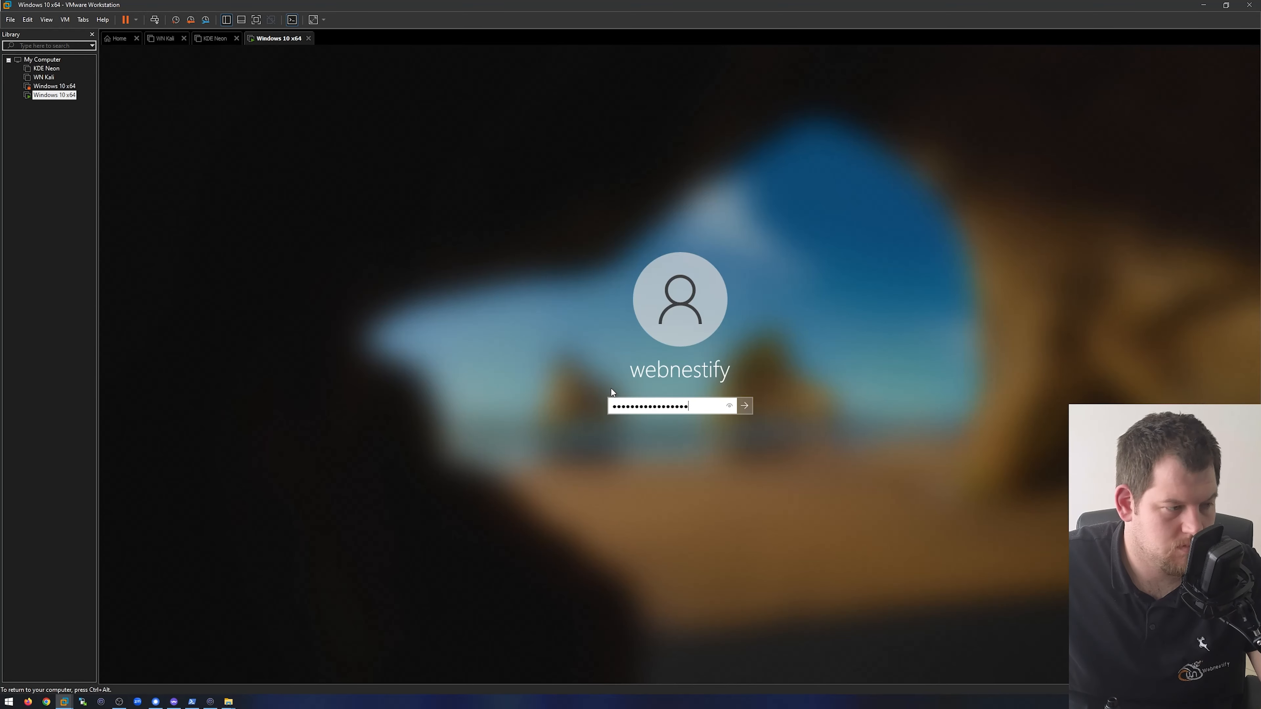
key("Return")
key("Return")
type("••••")
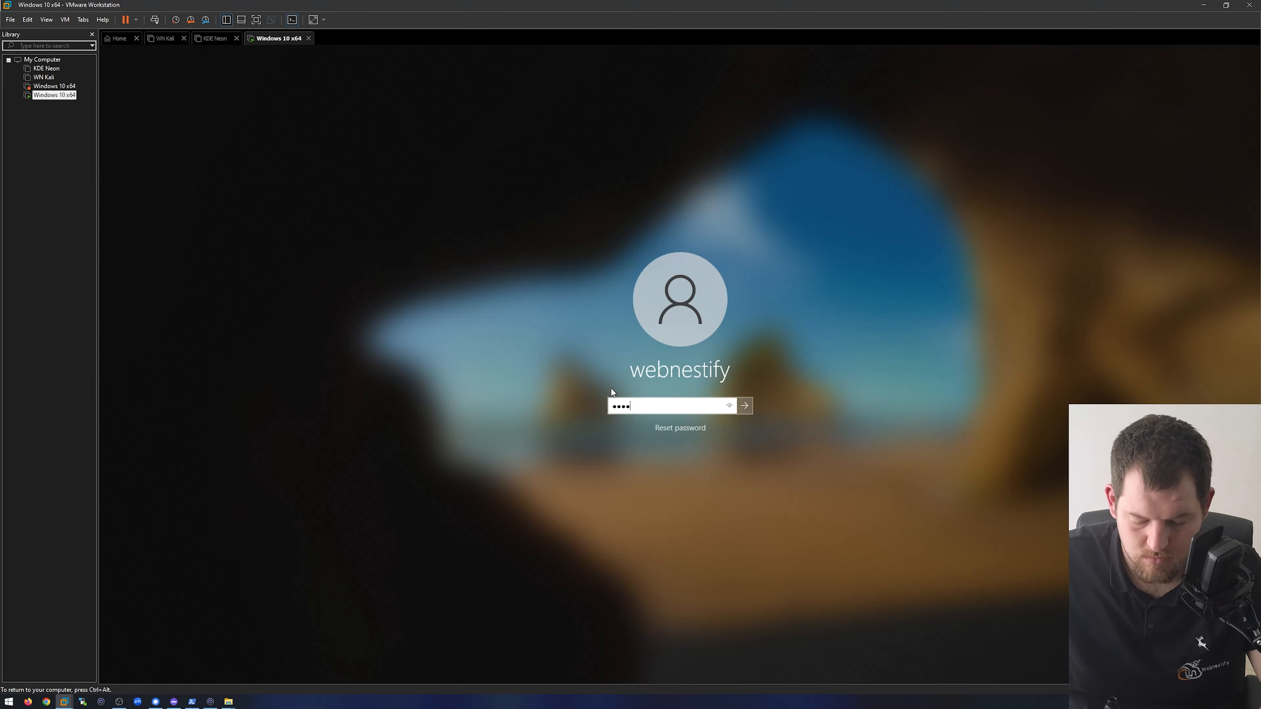
type("••••••••••••")
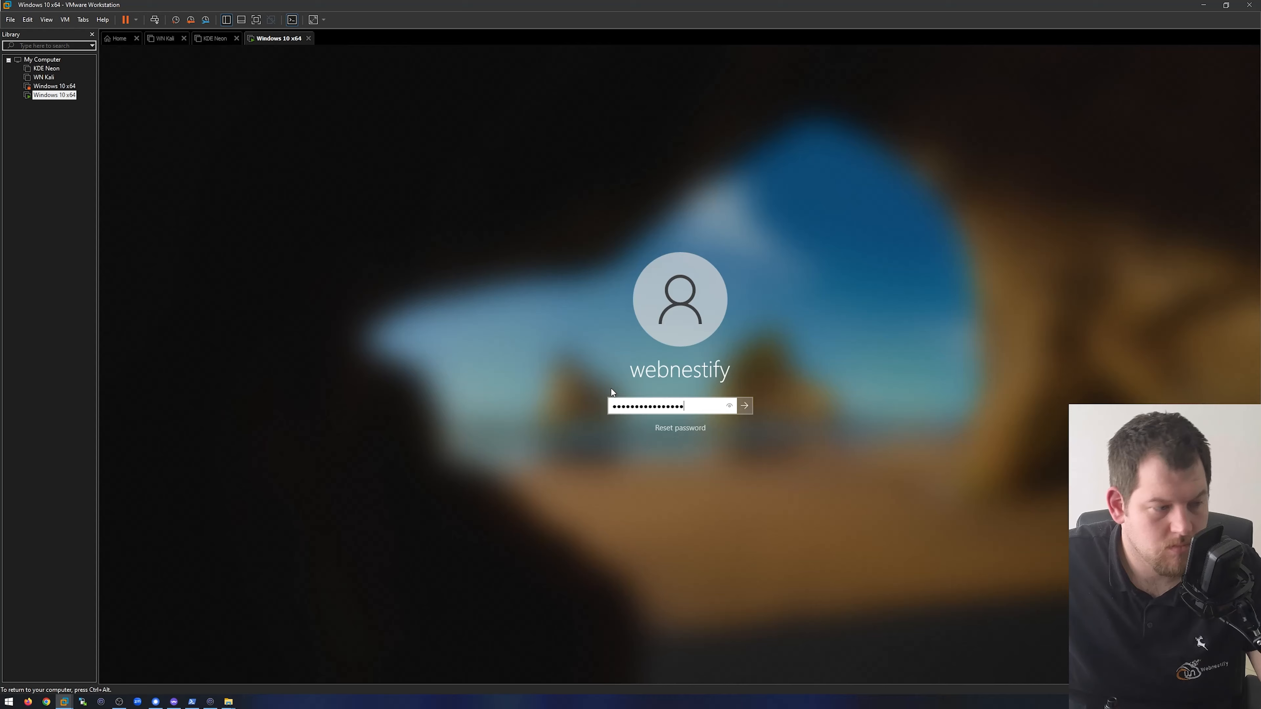
key("Return")
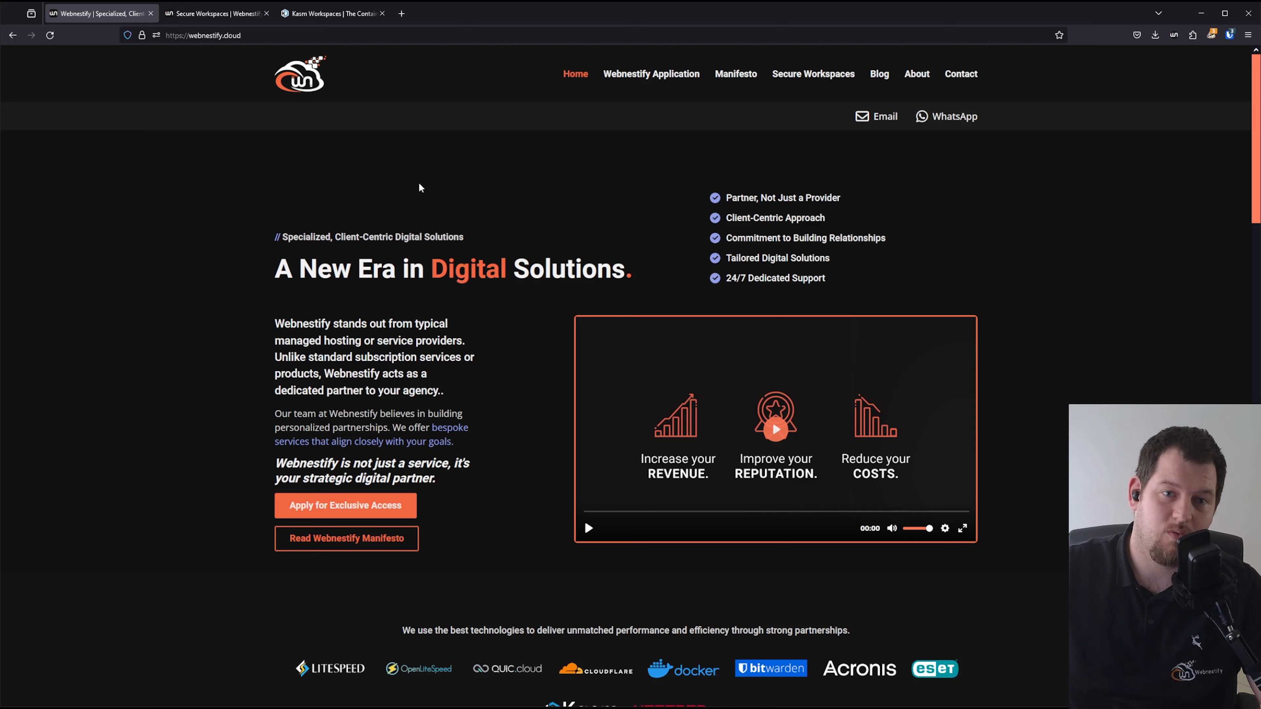
- Look at Webnestify's Secure Workspaces page and the Kasm Workspaces home page in the web browser
key("ctrl+Tab")
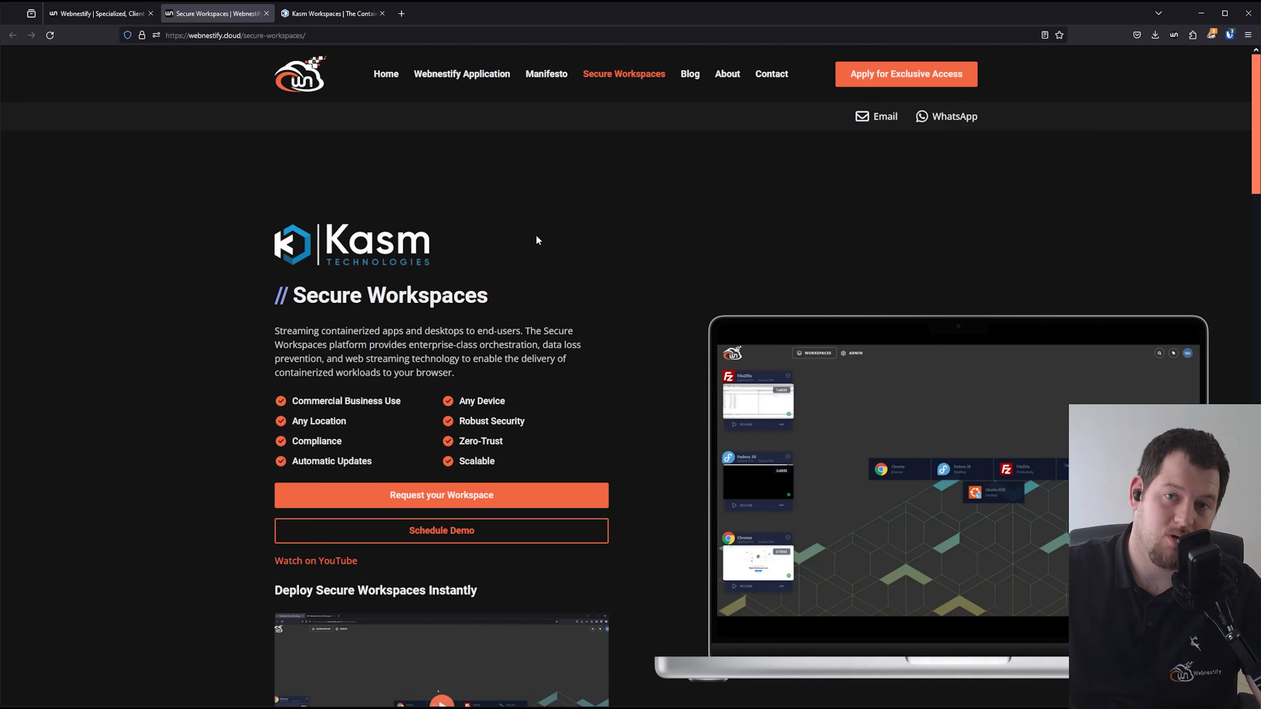
left_click(359, 15)
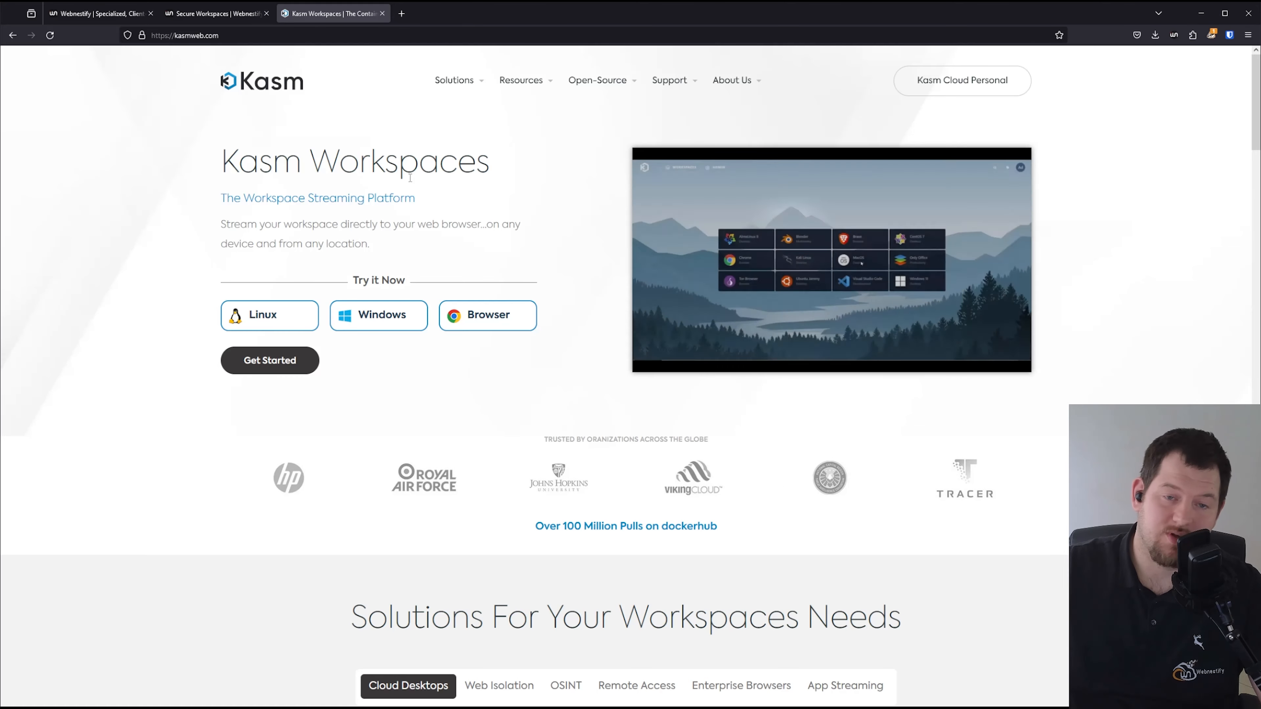
key("ctrl+shift+Tab")
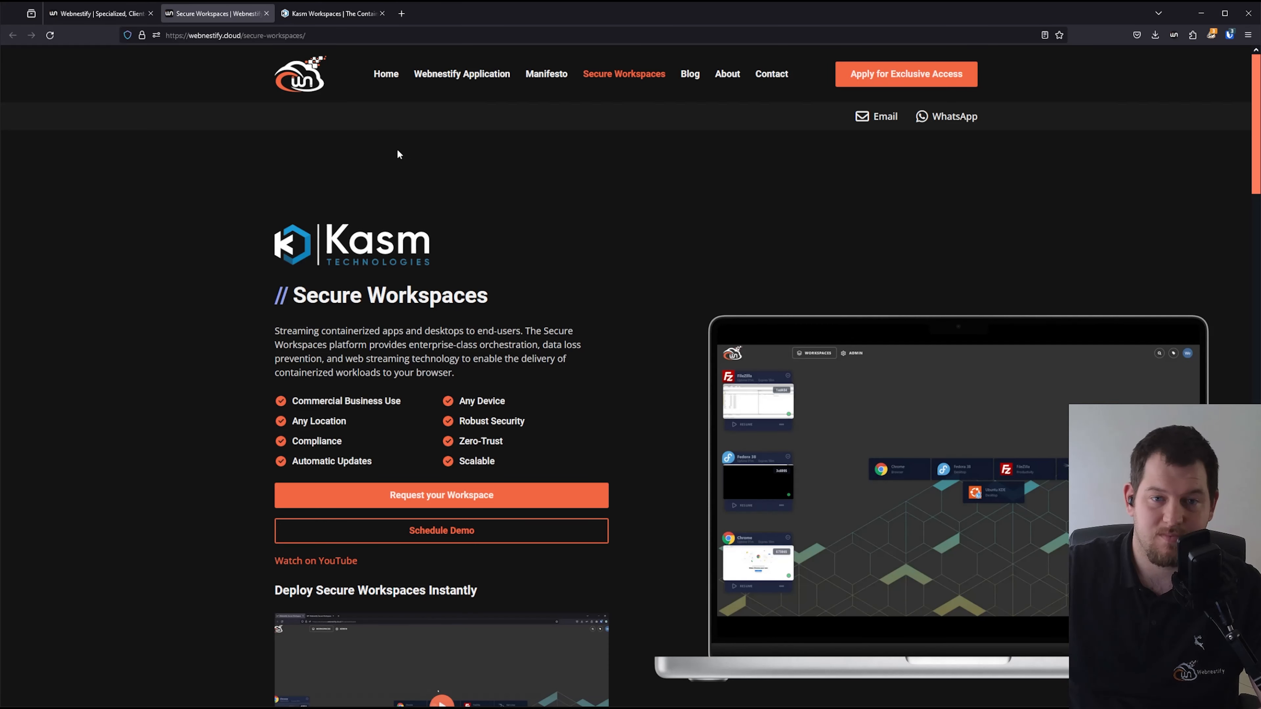